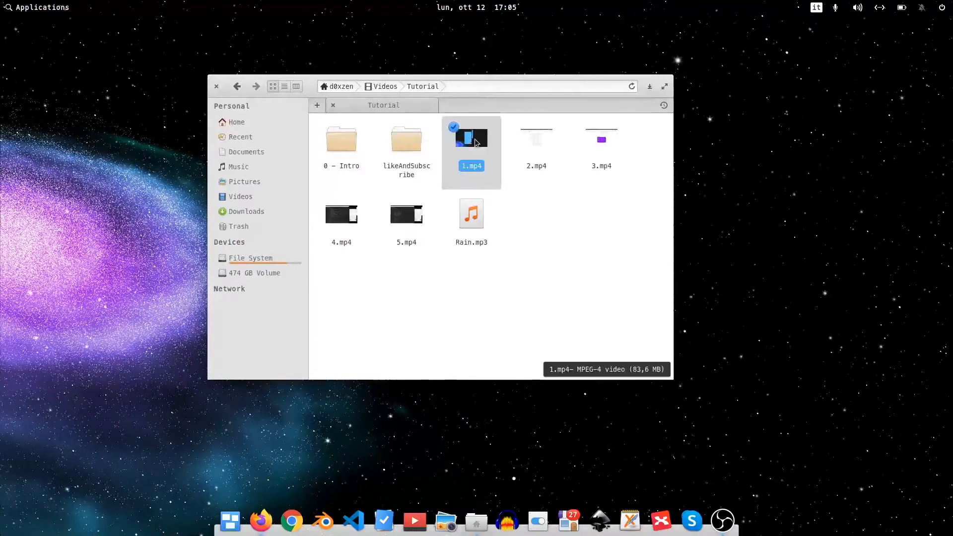
pyautogui.click(544, 145)
pyautogui.click(614, 142)
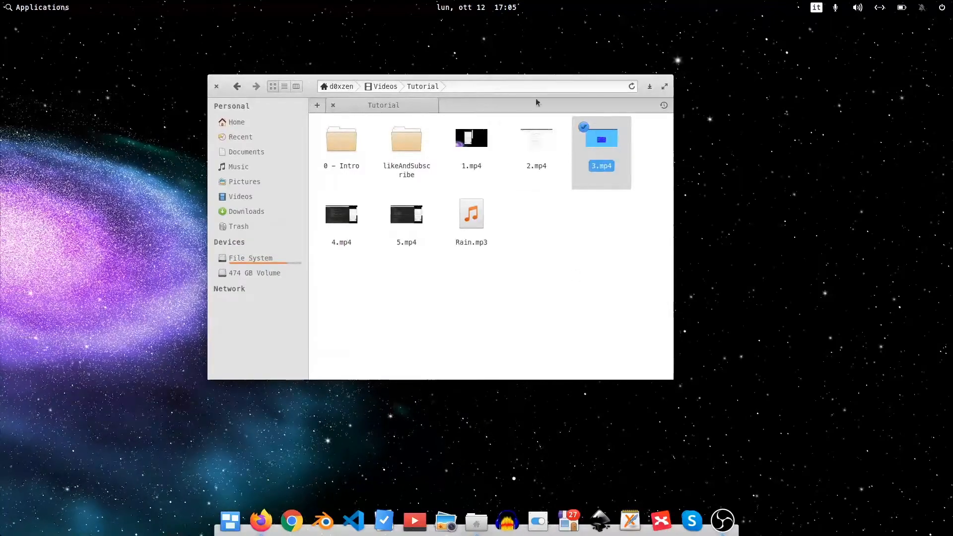
pyautogui.click(607, 273)
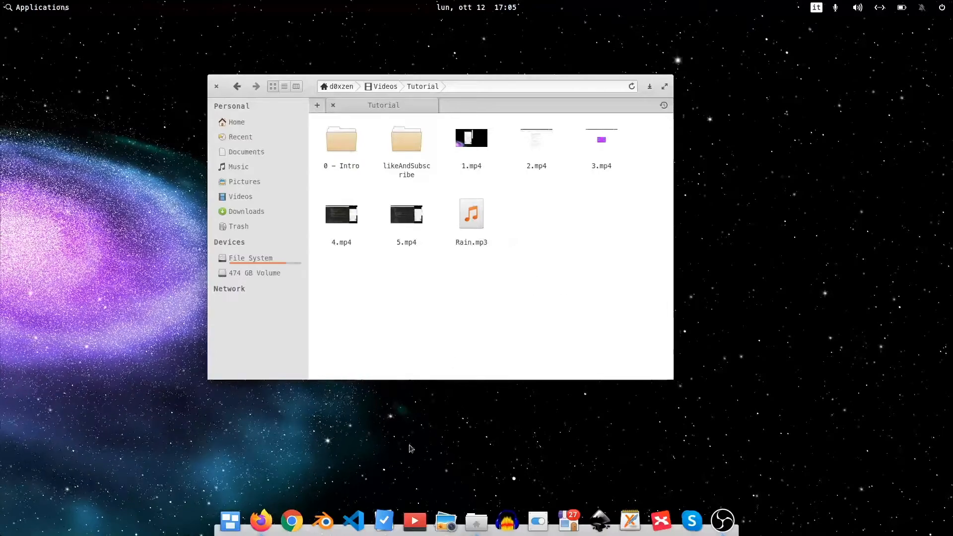
# Launch Blender and start a new Video Editing project.
pyautogui.click(325, 522)
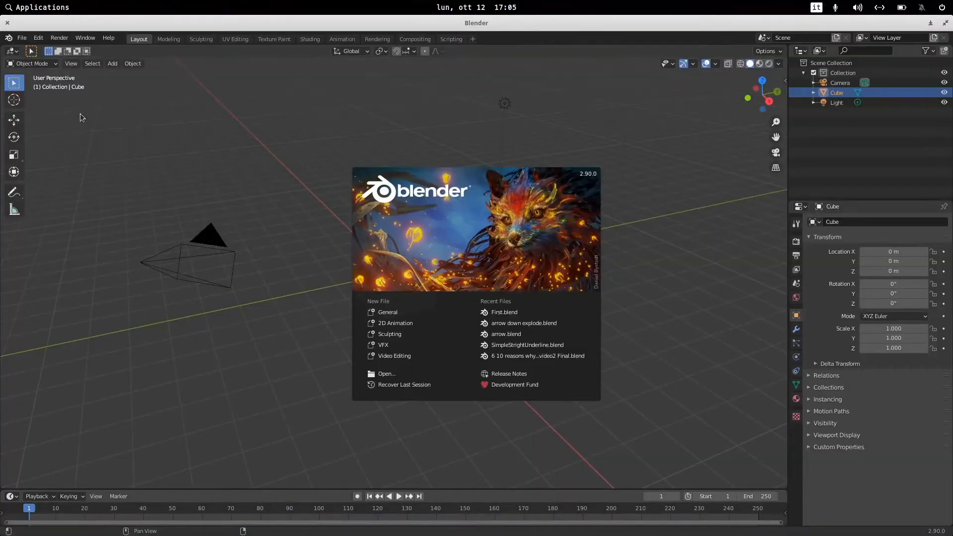
pyautogui.click(400, 356)
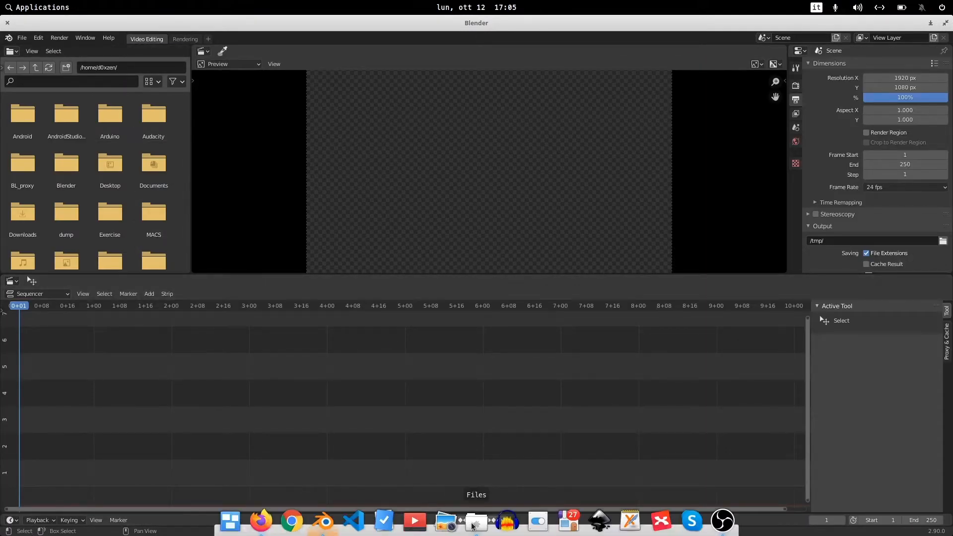
# Navigate the built-in file browser to the Videos/Tutorial folder by pasting its path copied from the file manager.
pyautogui.click(473, 526)
pyautogui.click(459, 86)
pyautogui.hotkey('ctrl', 'c')
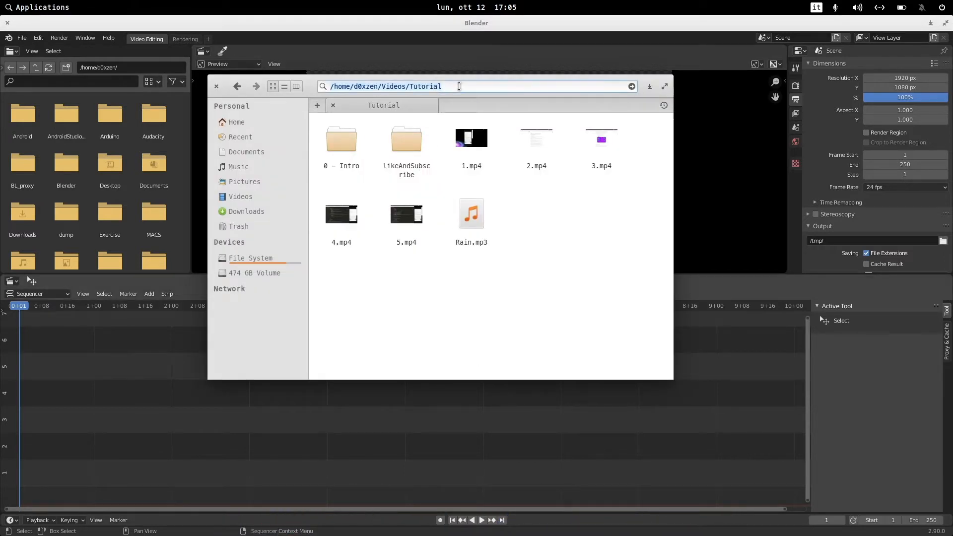
pyautogui.click(129, 68)
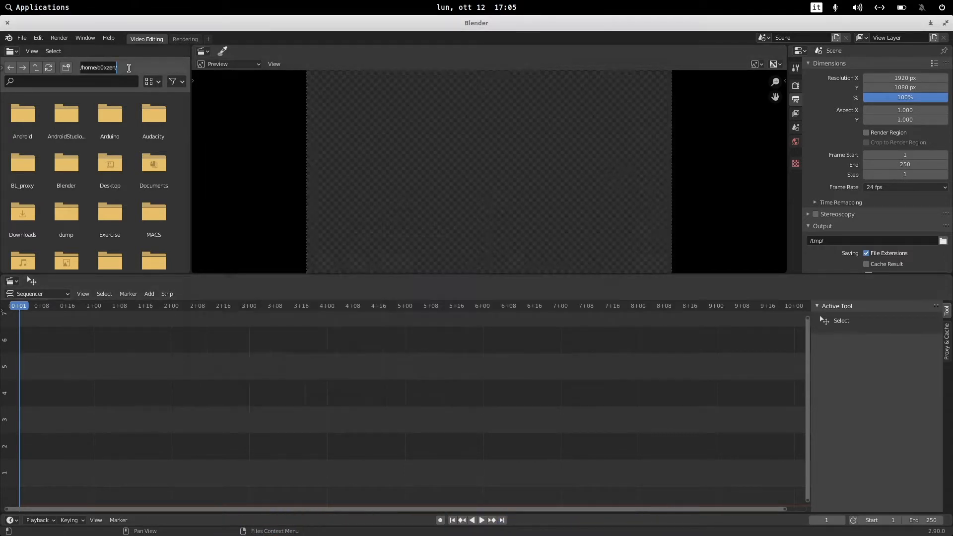
pyautogui.click(133, 67)
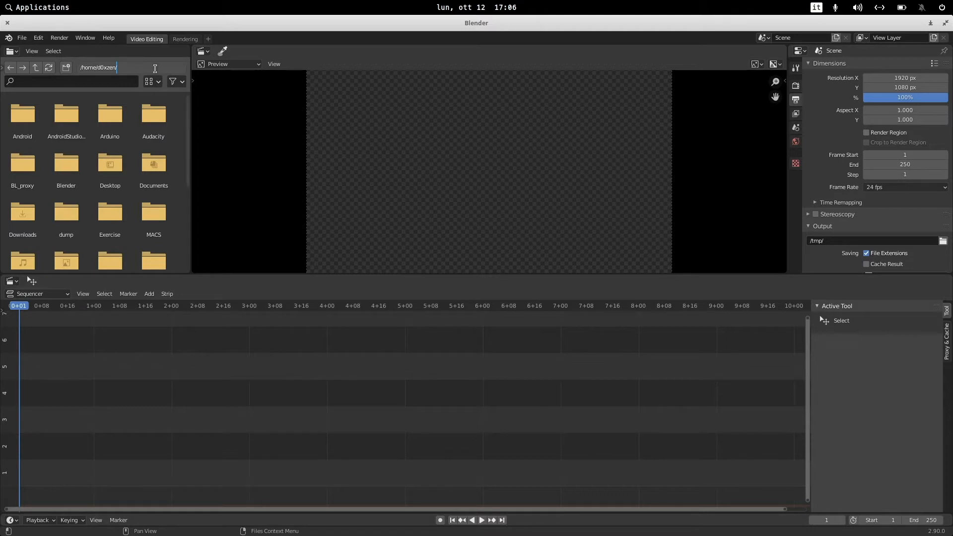
pyautogui.moveTo(155, 69); pyautogui.dragTo(68, 70)
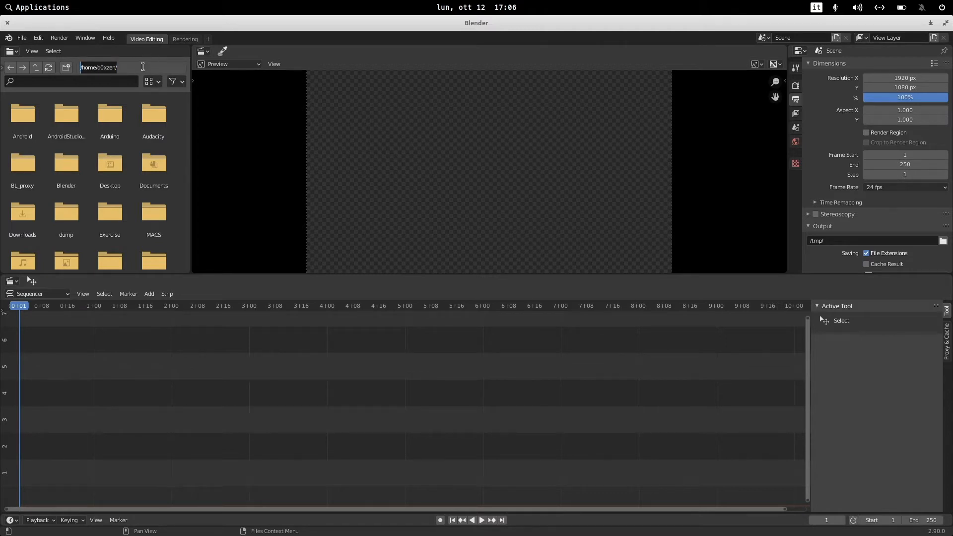
pyautogui.hotkey('ctrl', 'v')
pyautogui.press('Return')
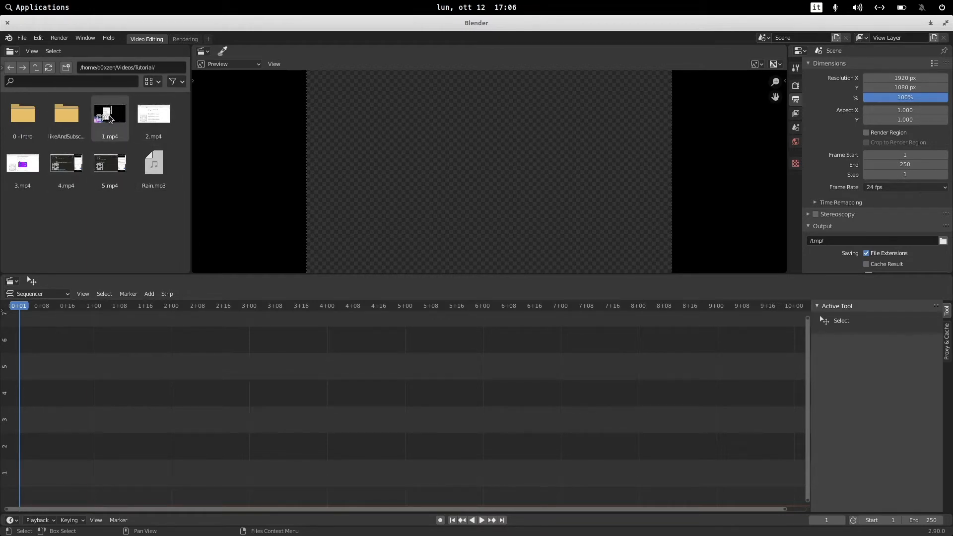
# Add 1.mp4 from the file browser to the sequencer as movie and sound strips.
pyautogui.moveTo(110, 117); pyautogui.dragTo(52, 427)
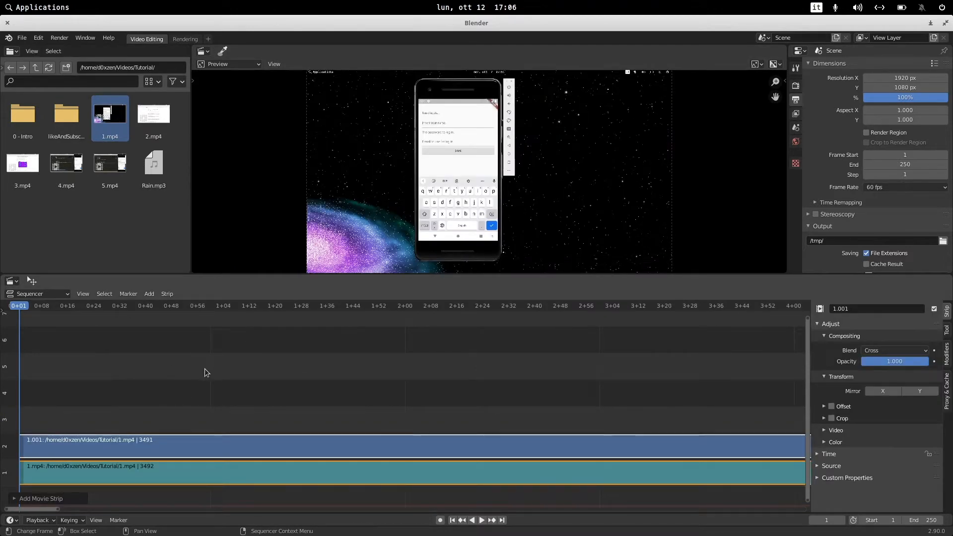
pyautogui.keyDown('ctrl'); pyautogui.hscroll(2, 205, 372); pyautogui.keyUp('ctrl')
pyautogui.keyDown('ctrl'); pyautogui.hscroll(-2, 205, 371); pyautogui.keyUp('ctrl')
pyautogui.scroll(-4, 199, 385)
pyautogui.scroll(-2, 358, 383)
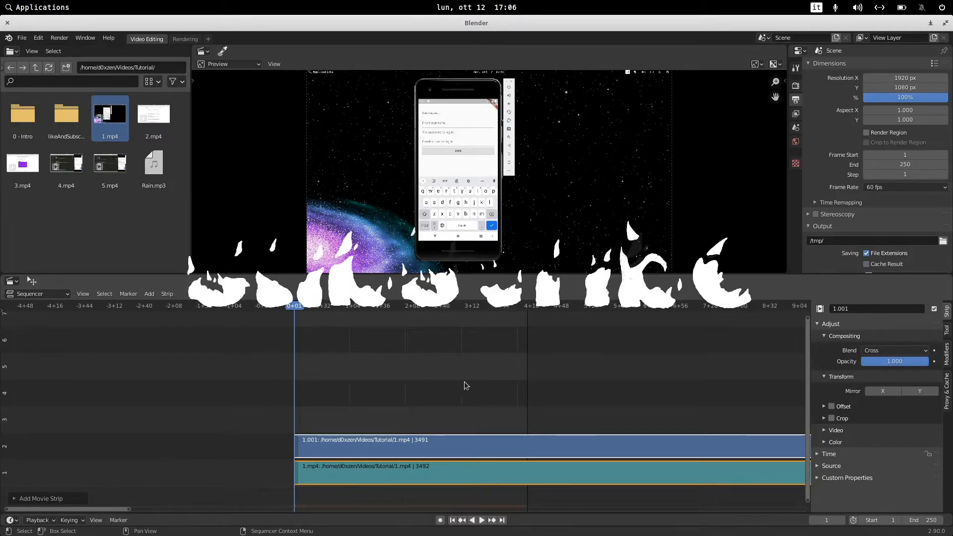
pyautogui.scroll(-3, 396, 389)
pyautogui.scroll(8, 396, 390)
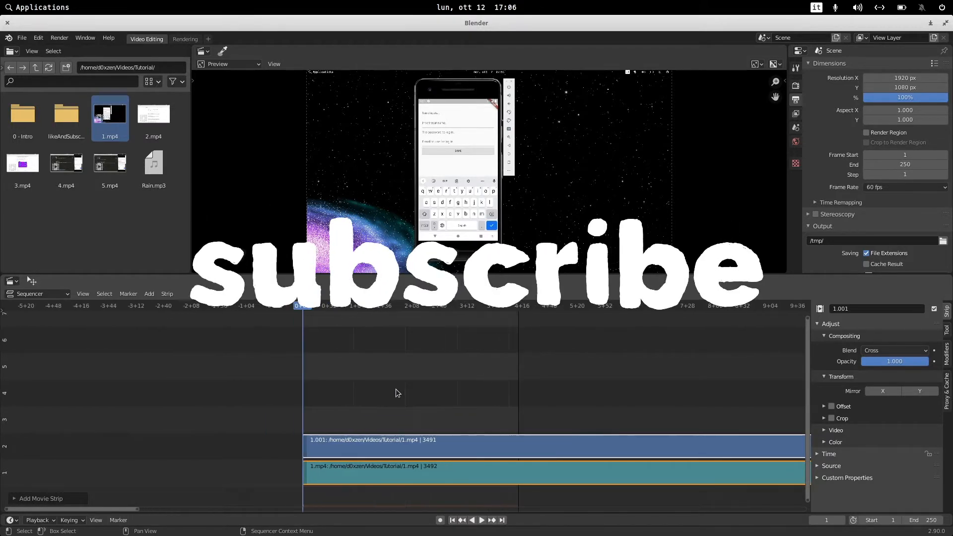
pyautogui.scroll(-8, 395, 388)
pyautogui.scroll(-2, 395, 380)
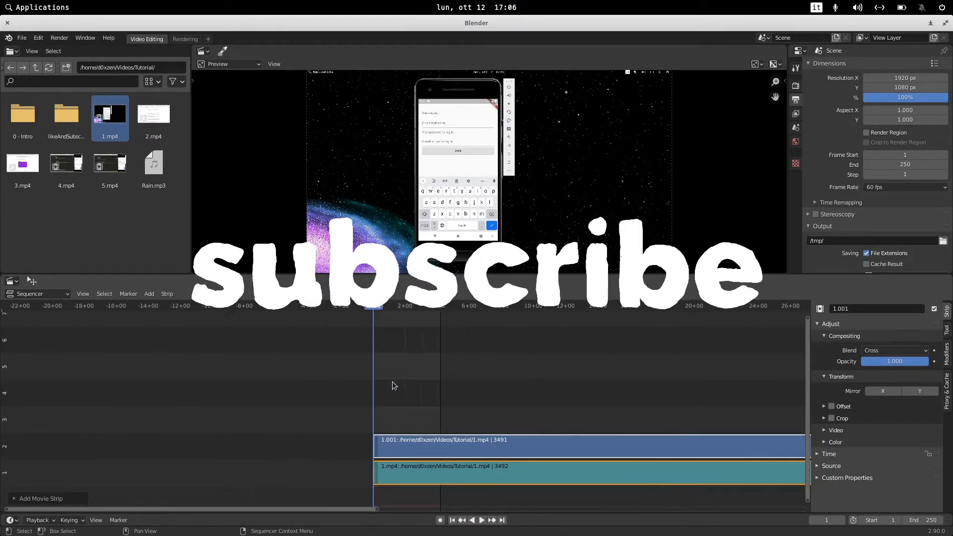
pyautogui.scroll(5, 391, 382)
pyautogui.scroll(1, 388, 398)
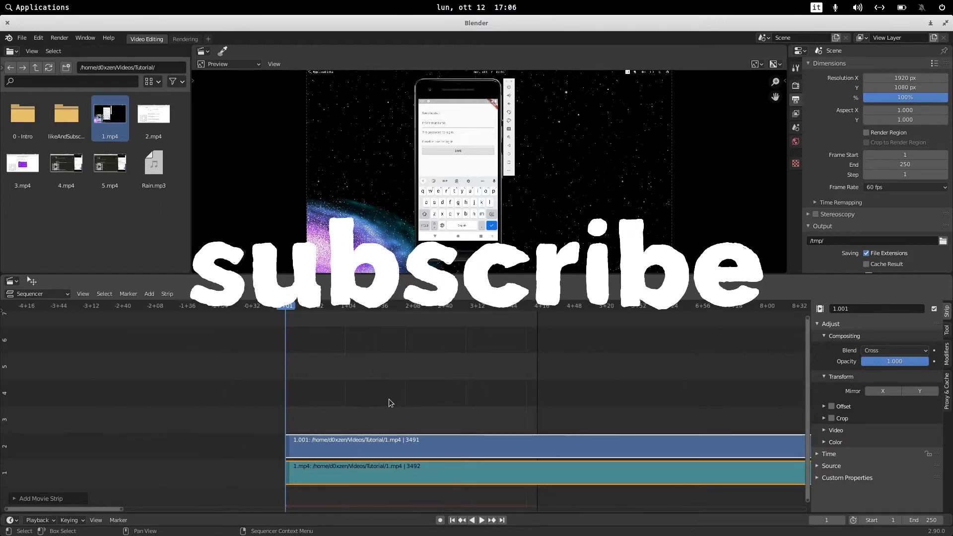
pyautogui.scroll(-4, 387, 397)
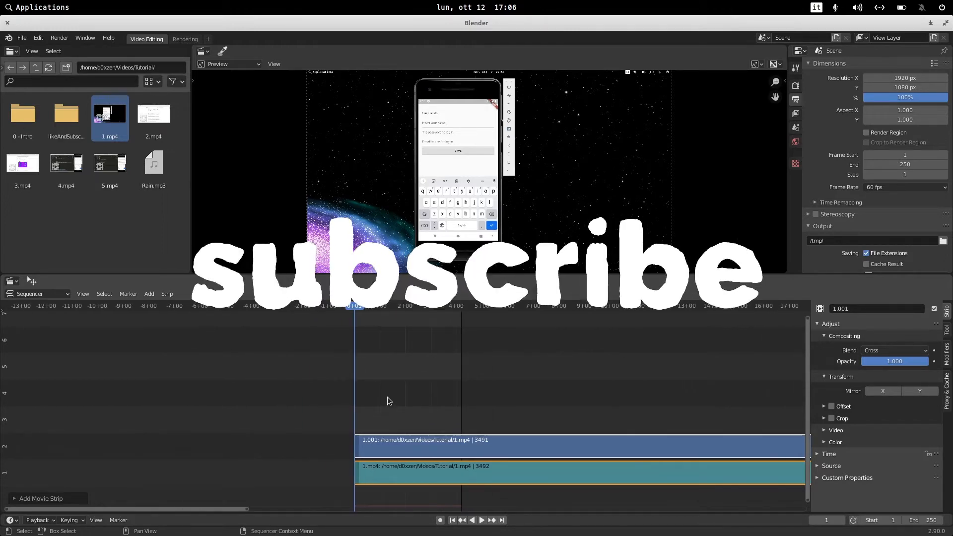
pyautogui.scroll(-2, 387, 397)
pyautogui.scroll(2, 388, 397)
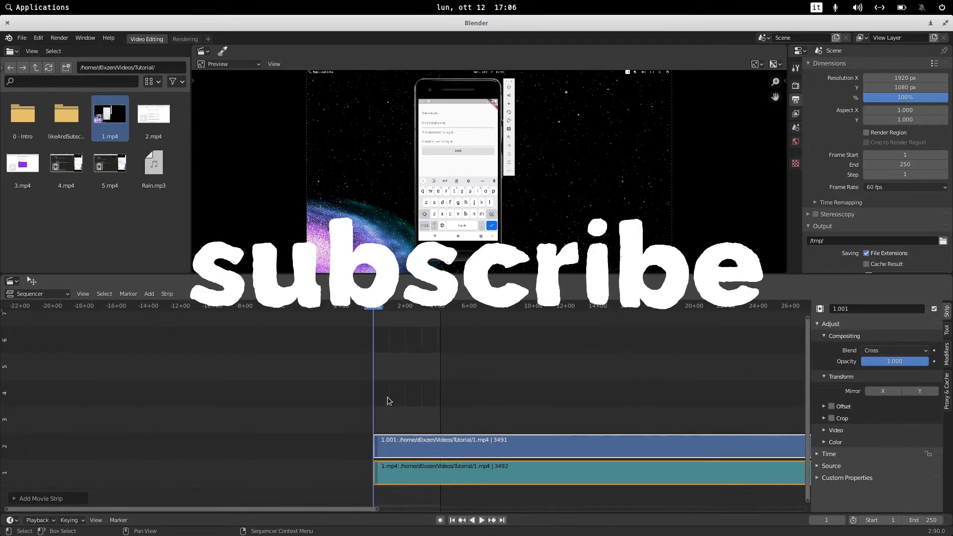
pyautogui.scroll(1, 387, 398)
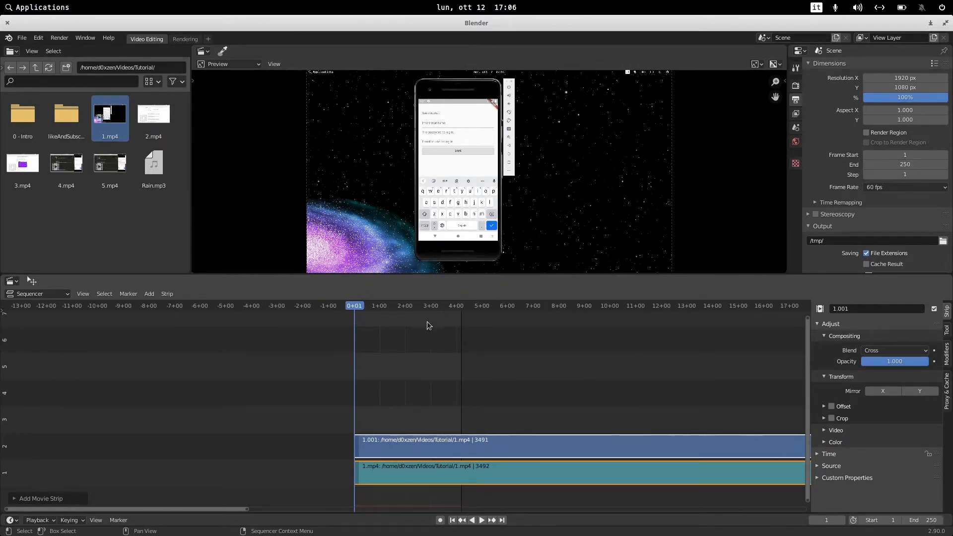
# Scrub the playhead forward and play the clip to preview it.
pyautogui.moveTo(350, 305); pyautogui.dragTo(433, 308)
pyautogui.press('space')
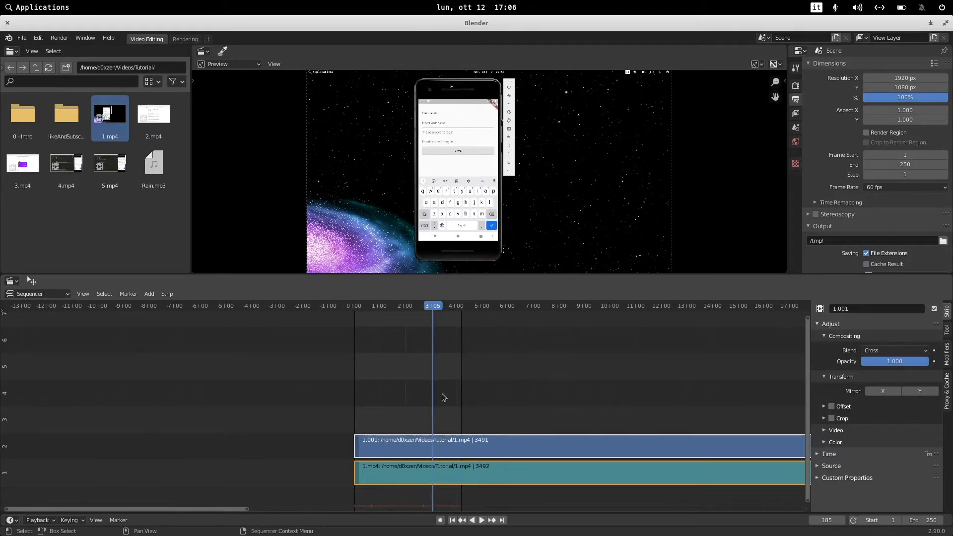
# Set the scene's end frame to 10250 so the whole clip fits in the range.
pyautogui.click(882, 521)
pyautogui.click(933, 520)
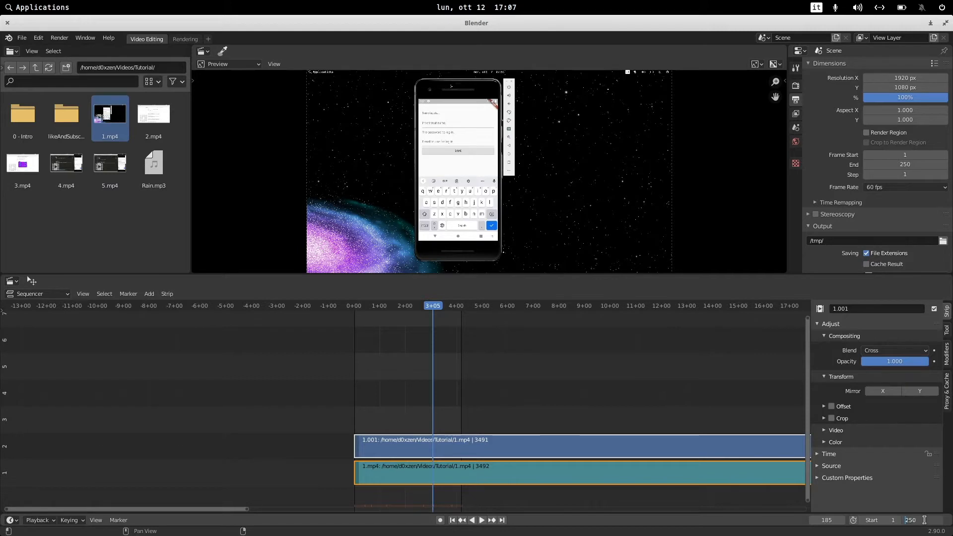
pyautogui.write('10')
pyautogui.press('Return')
pyautogui.scroll(-5, 627, 378)
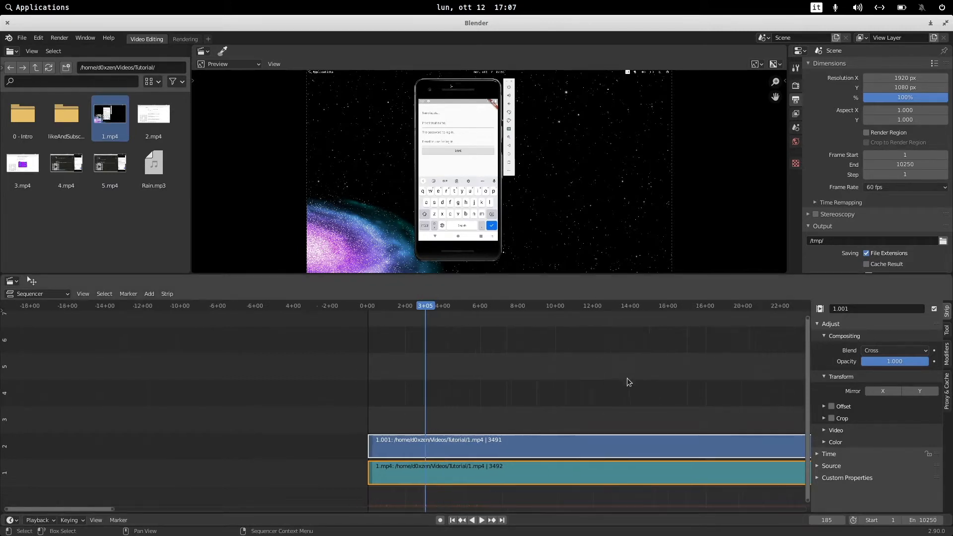
pyautogui.scroll(-8, 641, 376)
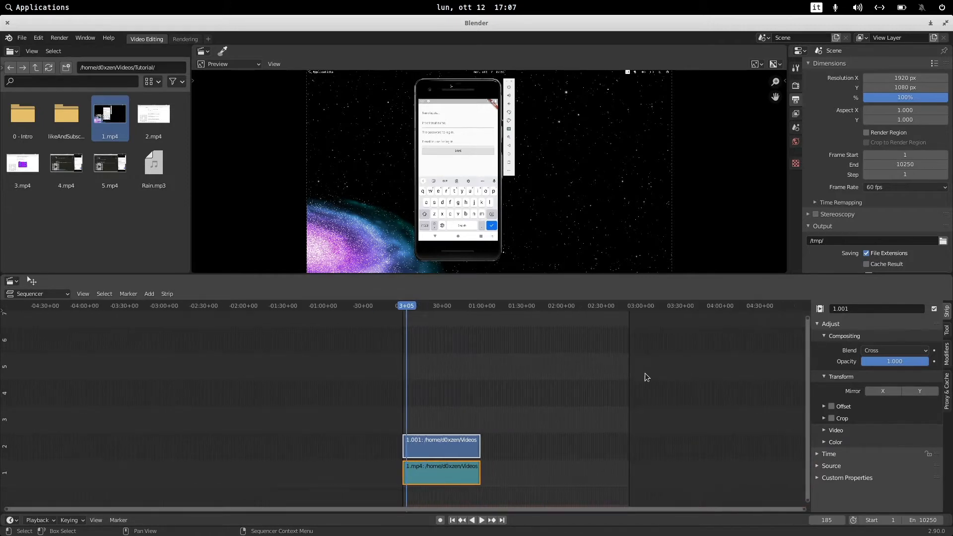
pyautogui.scroll(4, 505, 406)
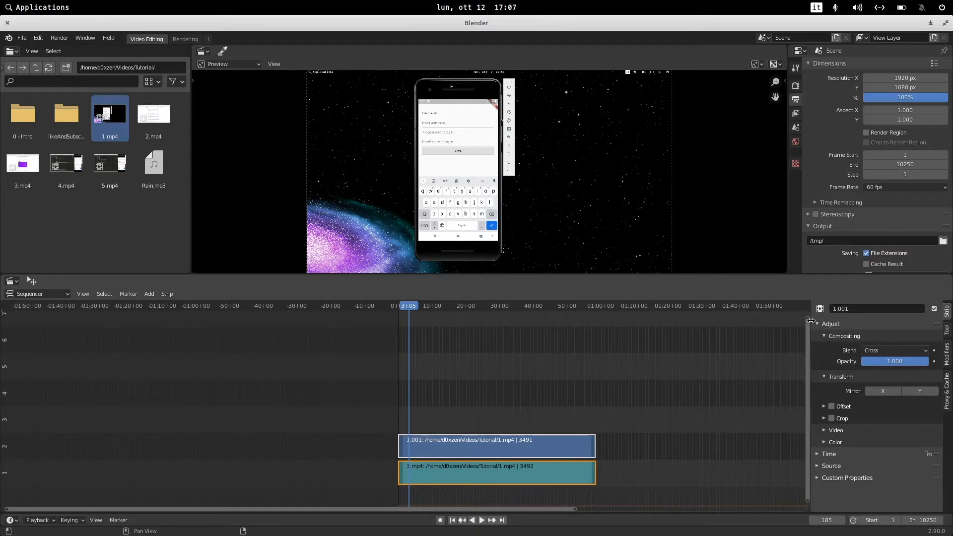
pyautogui.moveTo(806, 318); pyautogui.dragTo(809, 245)
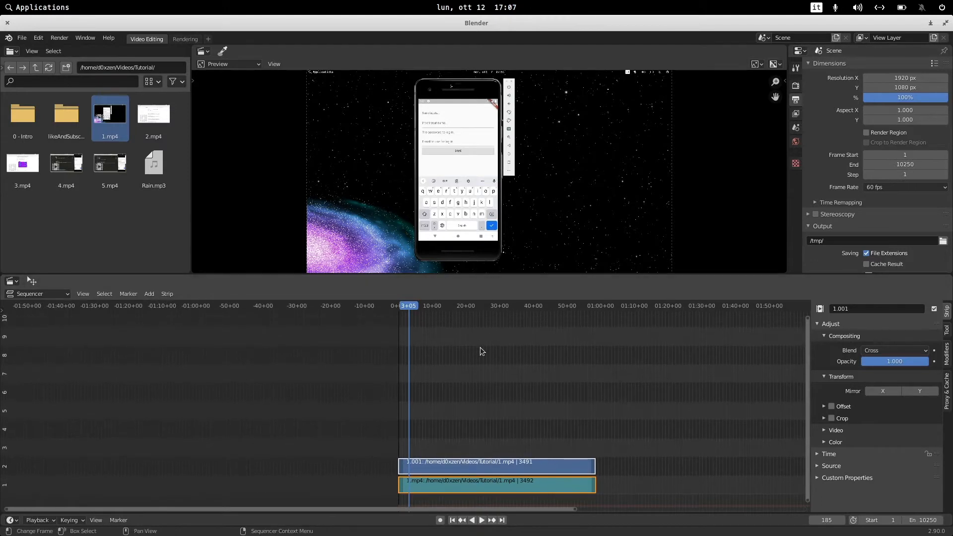
# Play and scrub through the clip to find where to cut.
pyautogui.press('space')
pyautogui.click(443, 309)
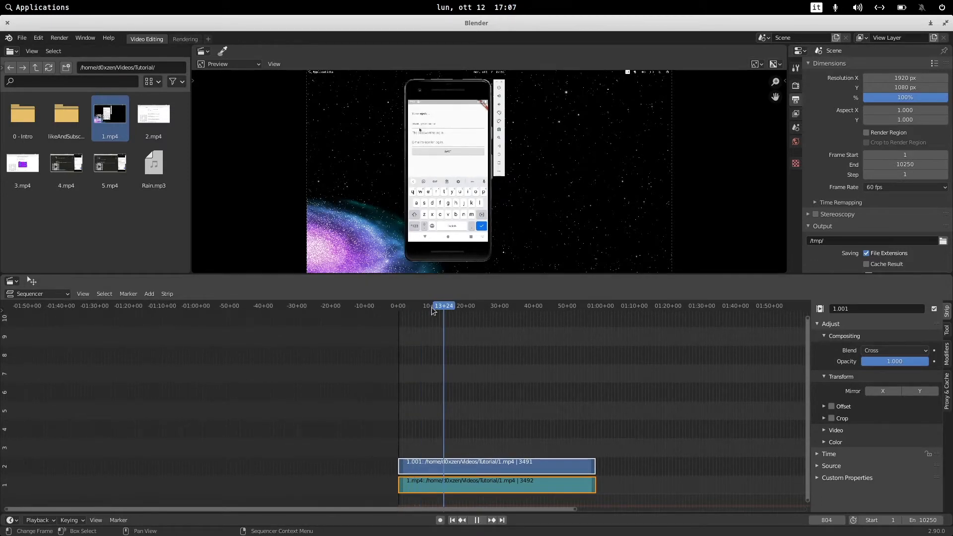
pyautogui.click(395, 306)
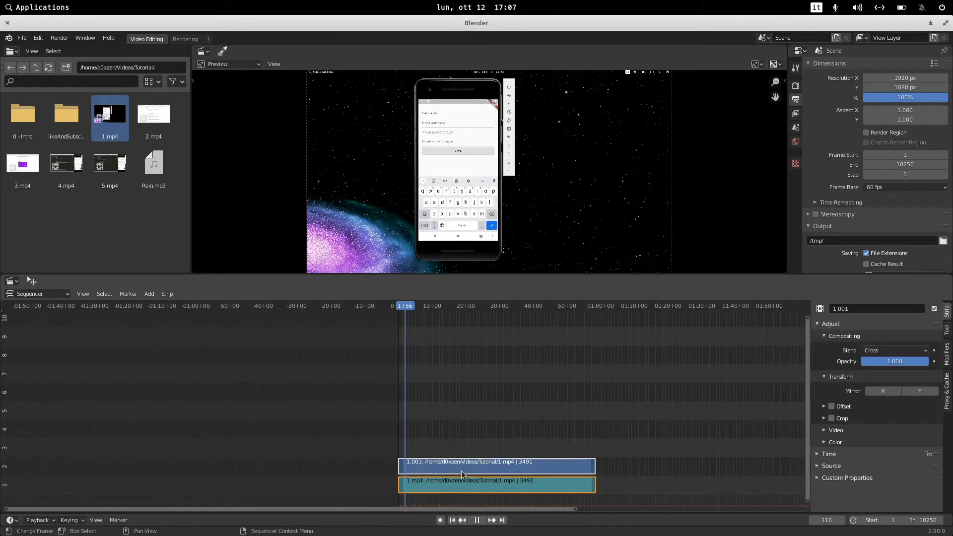
pyautogui.press('space')
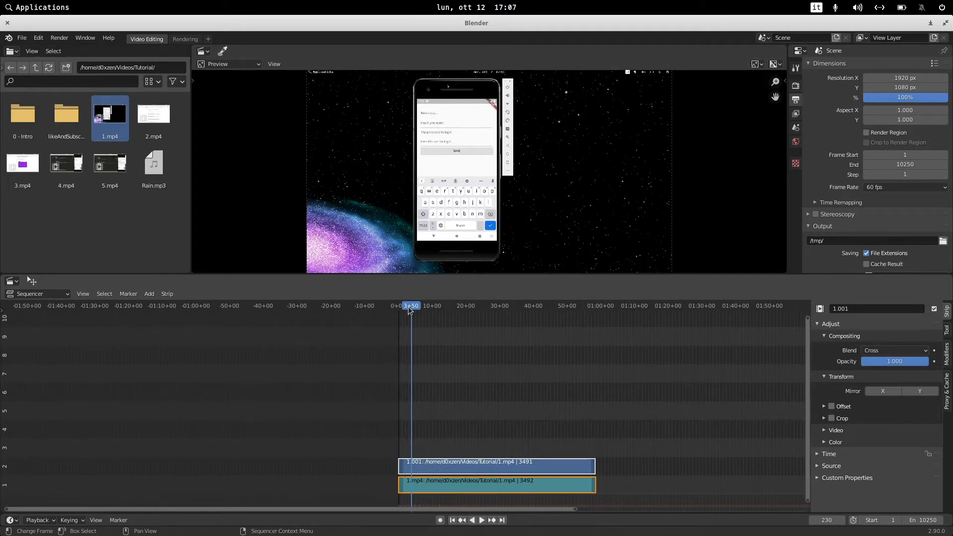
pyautogui.press('space')
pyautogui.click(425, 307)
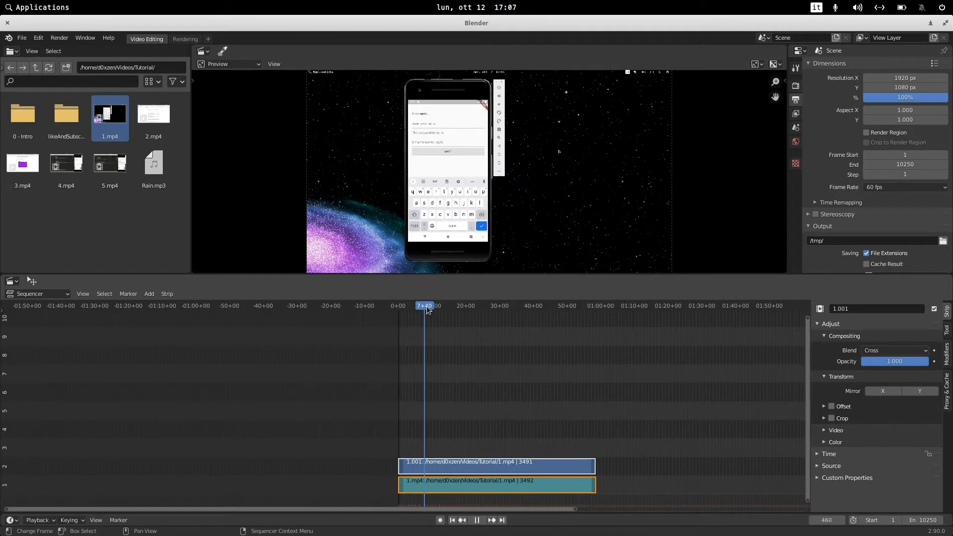
pyautogui.press('space')
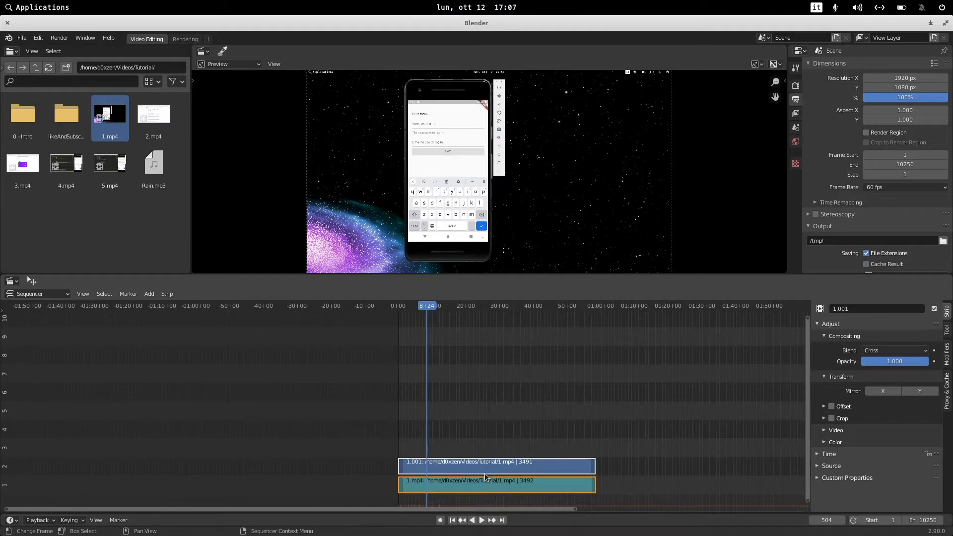
pyautogui.click(461, 307)
pyautogui.click(536, 307)
pyautogui.press('space')
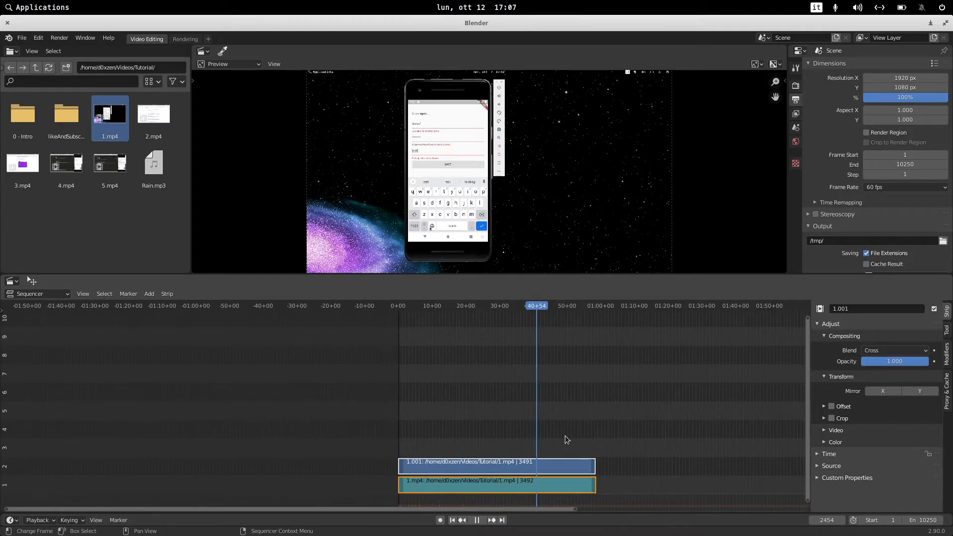
# Select both strips and split them at the playhead around 45+27.
pyautogui.click(617, 454)
pyautogui.press('space')
pyautogui.moveTo(604, 448); pyautogui.dragTo(567, 496)
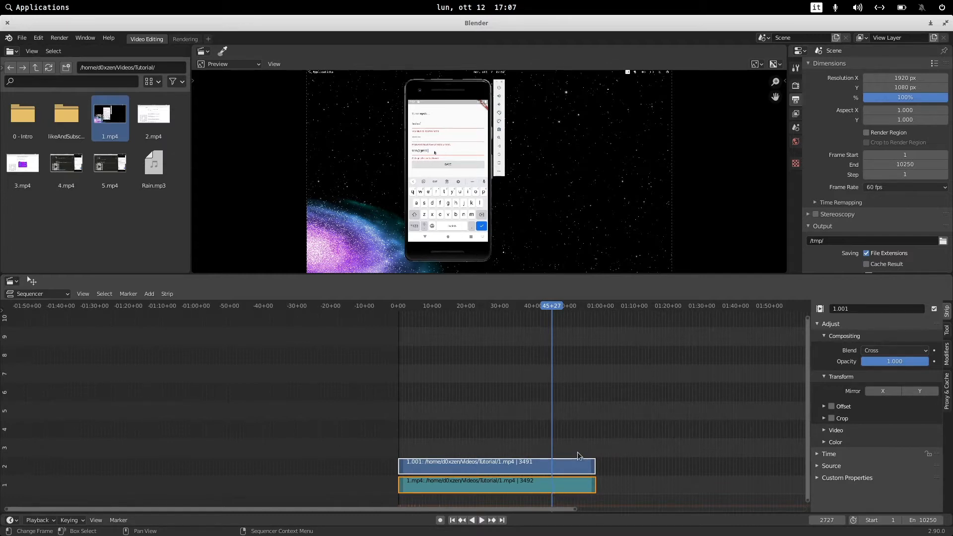
pyautogui.press('k')
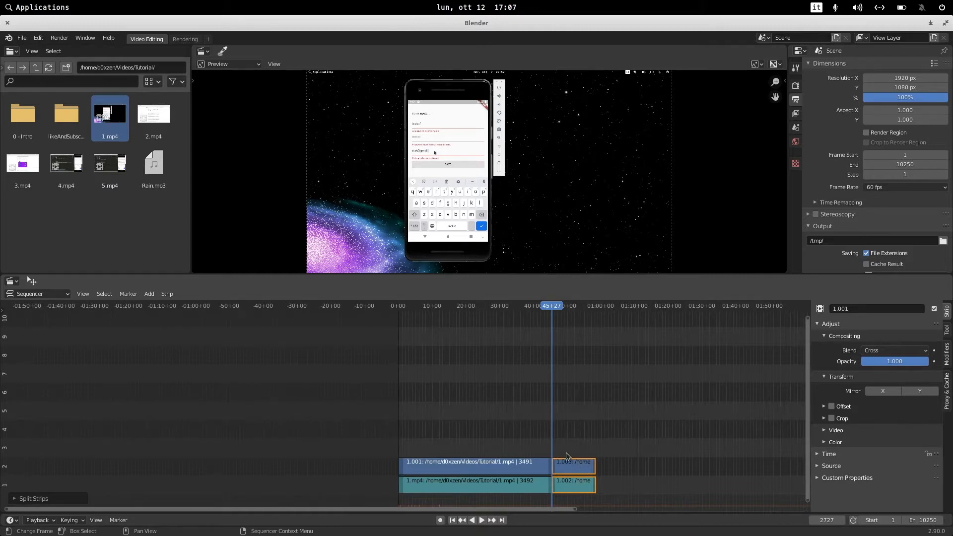
# Select the two split-off strip pieces after the cut and delete them.
pyautogui.click(549, 330)
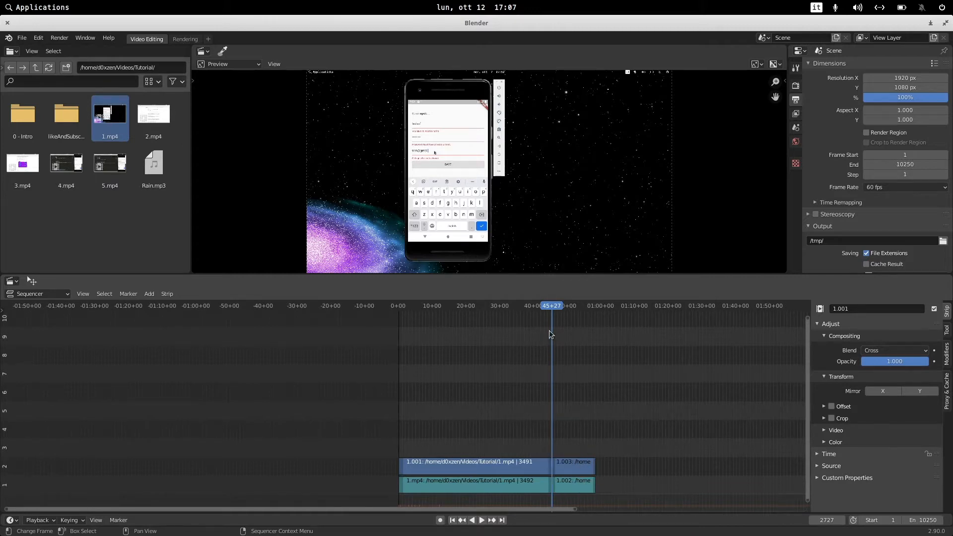
pyautogui.click(531, 307)
pyautogui.moveTo(567, 442); pyautogui.dragTo(544, 474)
pyautogui.click(533, 461)
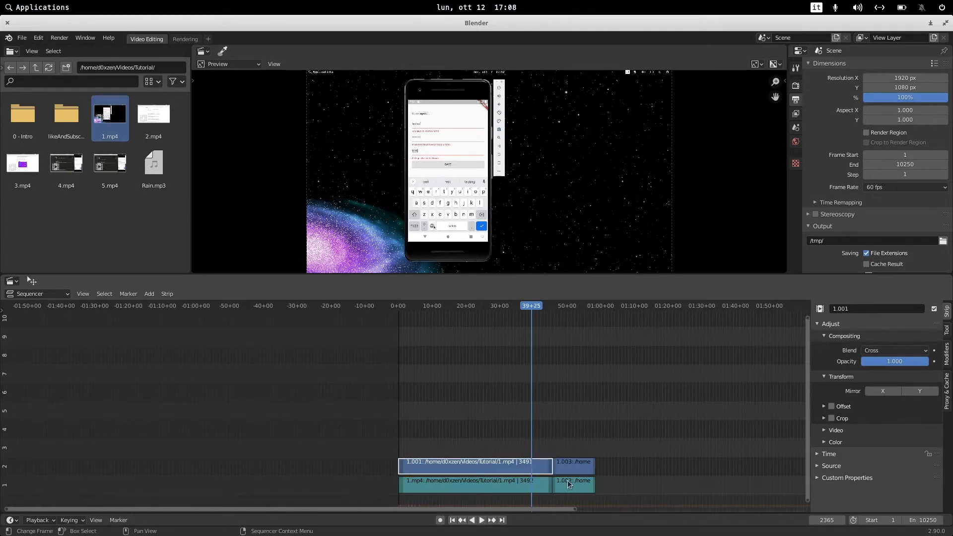
pyautogui.click(527, 489)
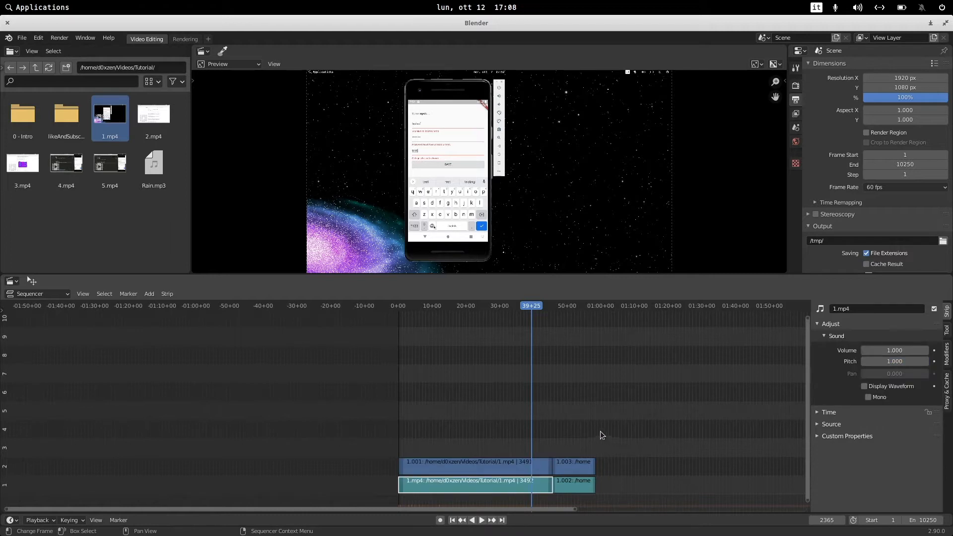
pyautogui.moveTo(597, 440); pyautogui.dragTo(568, 498)
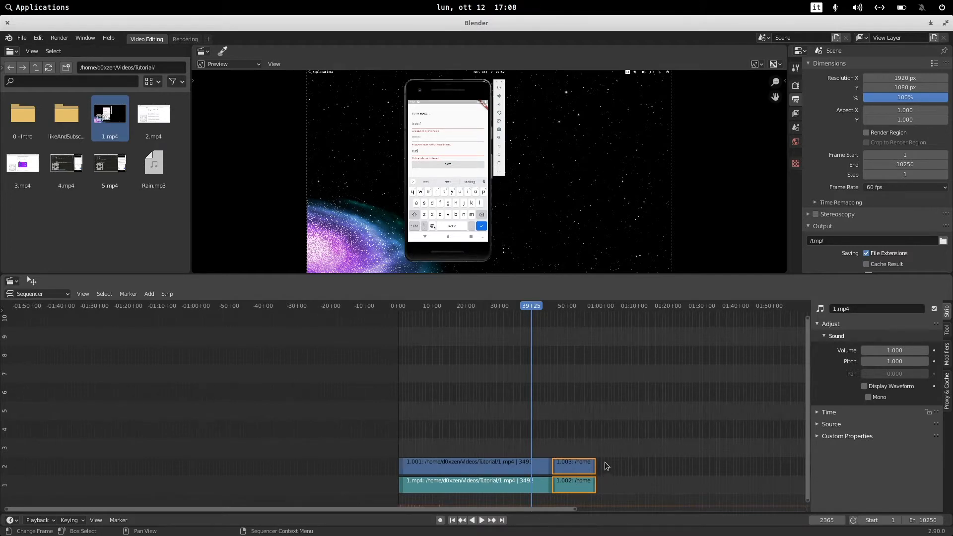
pyautogui.press('Delete')
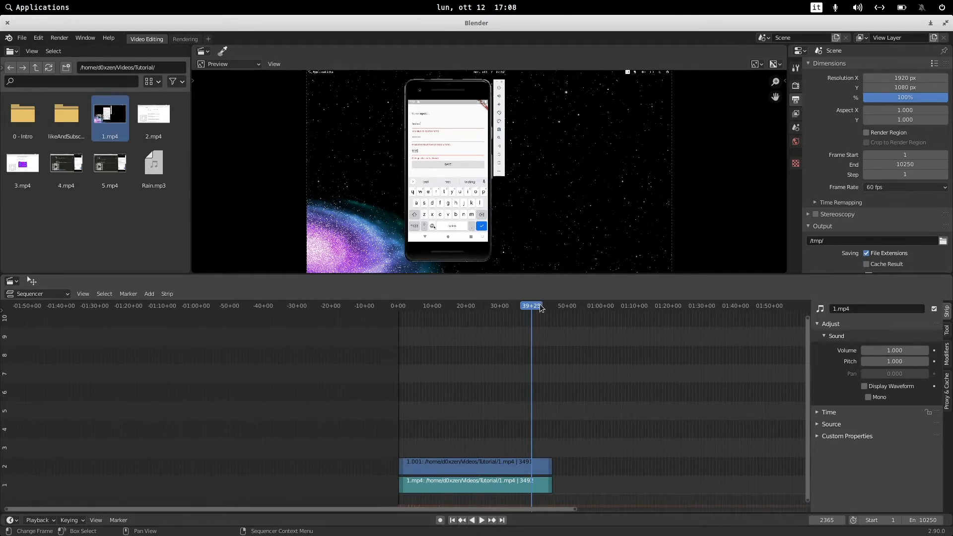
# Play and scrub around the new end of the clip to check the cut.
pyautogui.press('space')
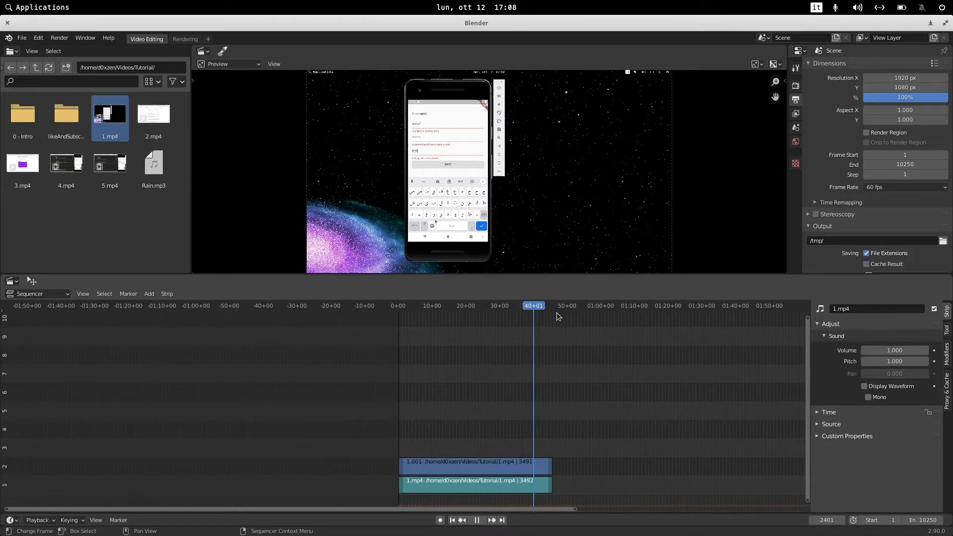
pyautogui.click(556, 311)
pyautogui.moveTo(557, 313); pyautogui.dragTo(551, 312)
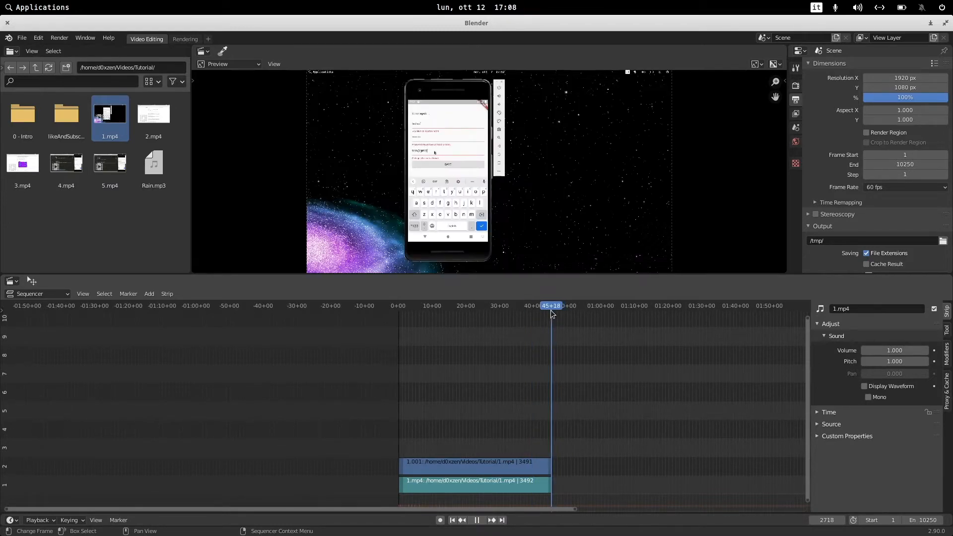
pyautogui.press('space')
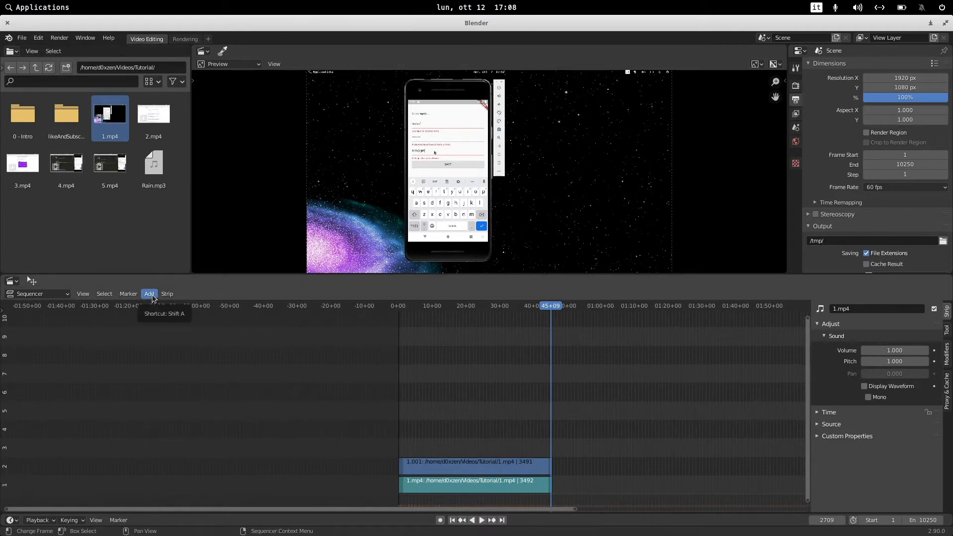
# Start adding an image sequence, browse into the 0 - Intro/last-intro folder and delete its BL_proxy folder.
pyautogui.click(76, 119)
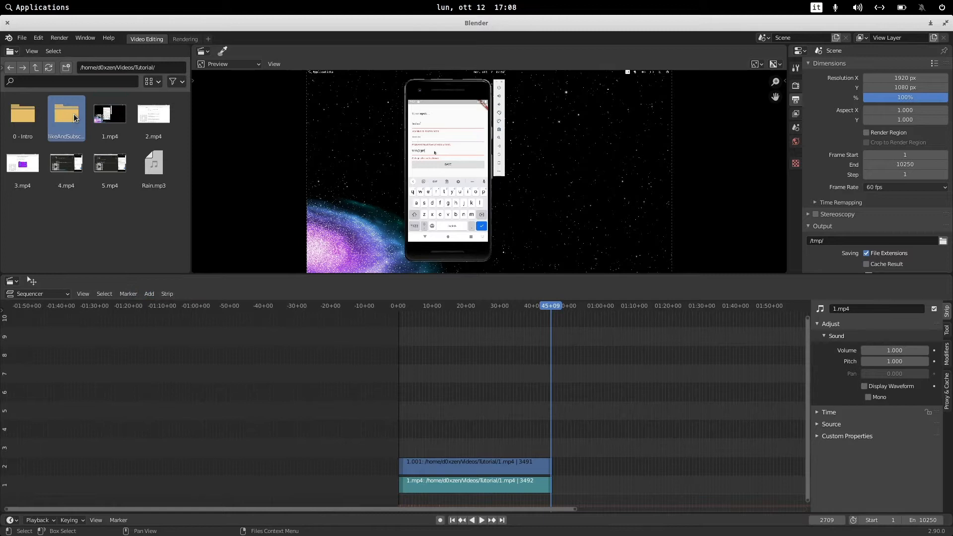
pyautogui.click(149, 294)
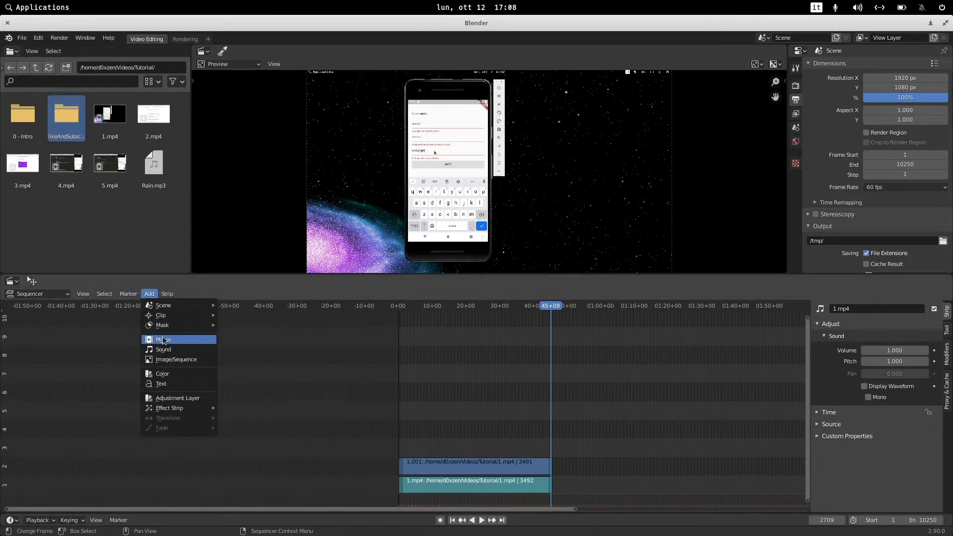
pyautogui.click(170, 360)
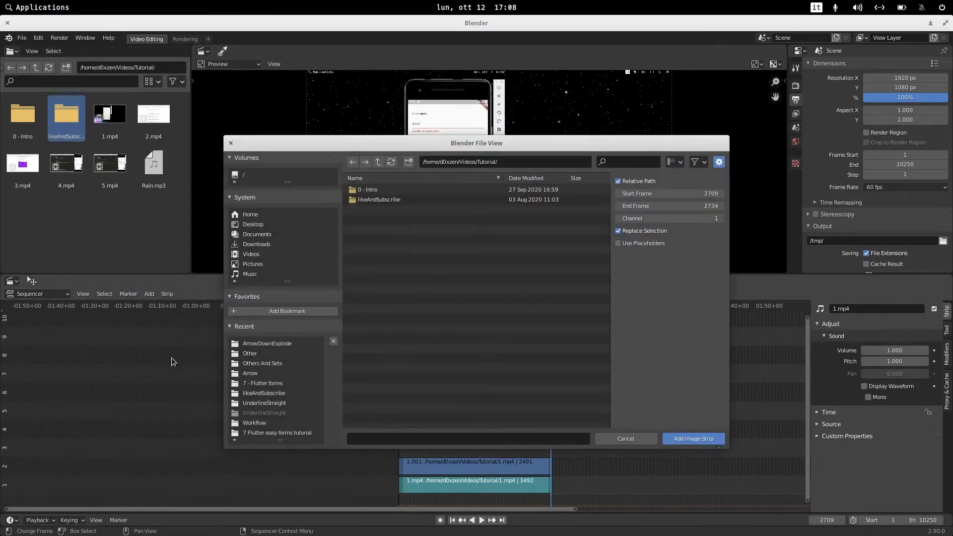
pyautogui.click(378, 190)
pyautogui.doubleClick(378, 189)
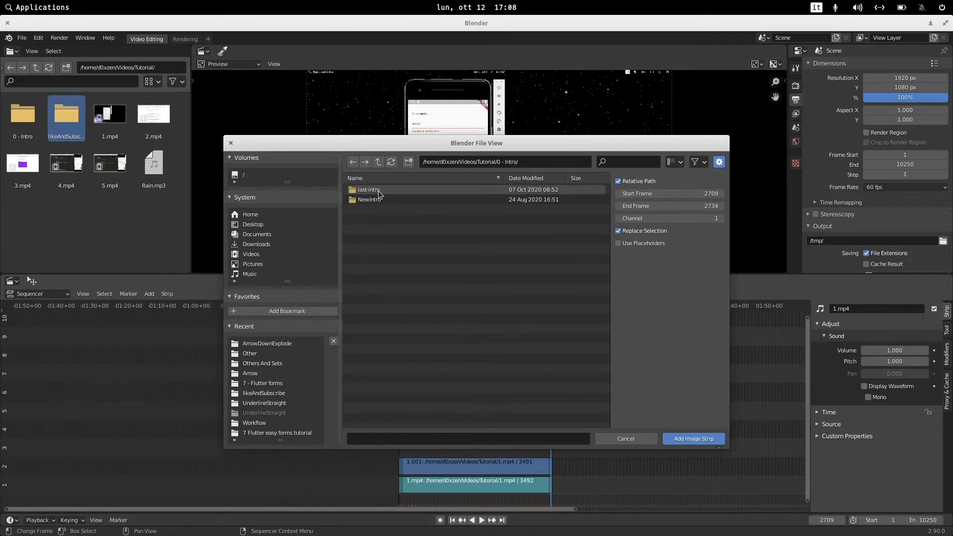
pyautogui.doubleClick(379, 190)
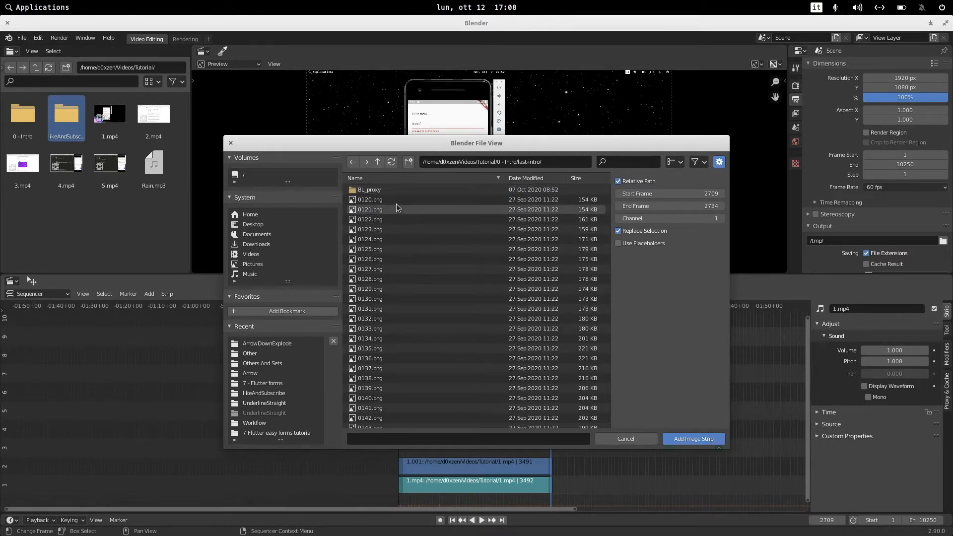
pyautogui.click(392, 189)
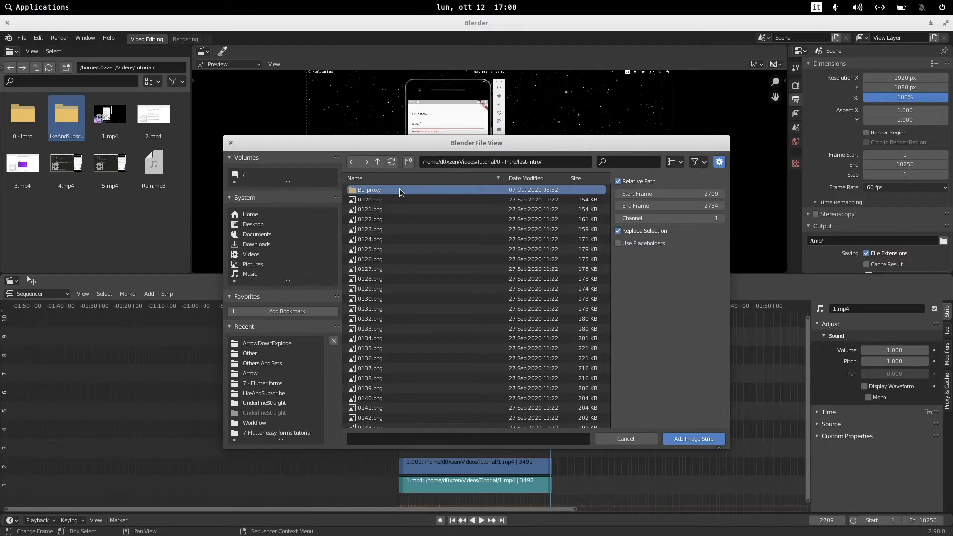
pyautogui.press('Delete')
pyautogui.click(400, 191)
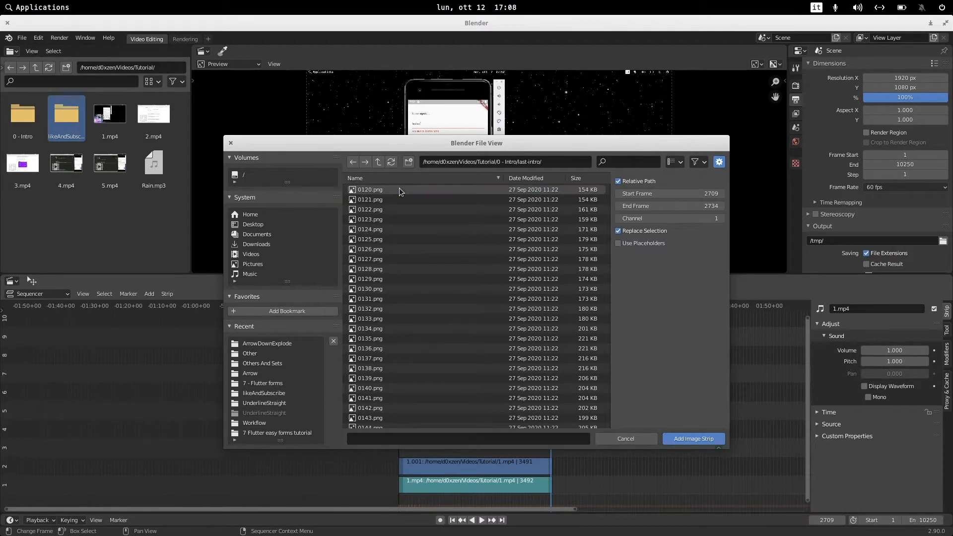
# Select all the PNG frames in the folder and add them as an image strip at the playhead.
pyautogui.click(443, 199)
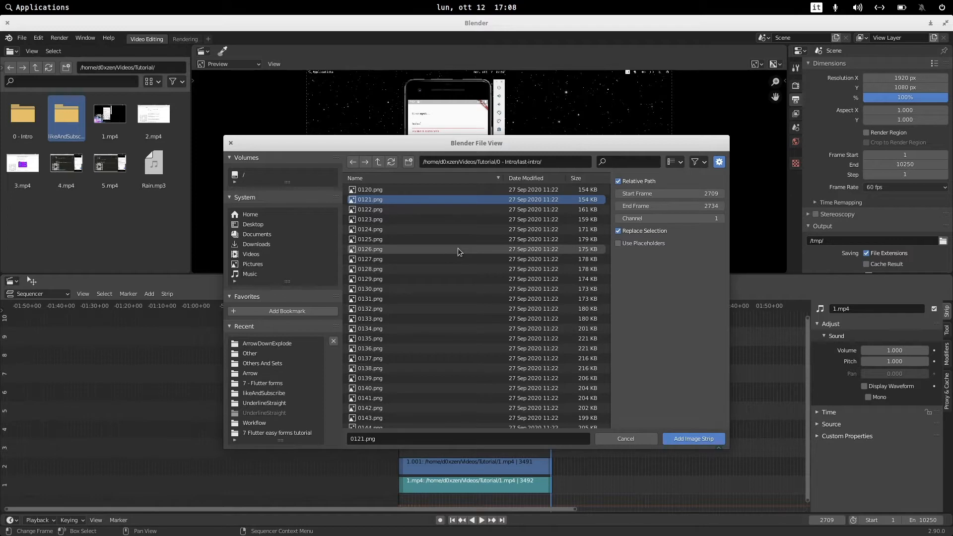
pyautogui.press('a')
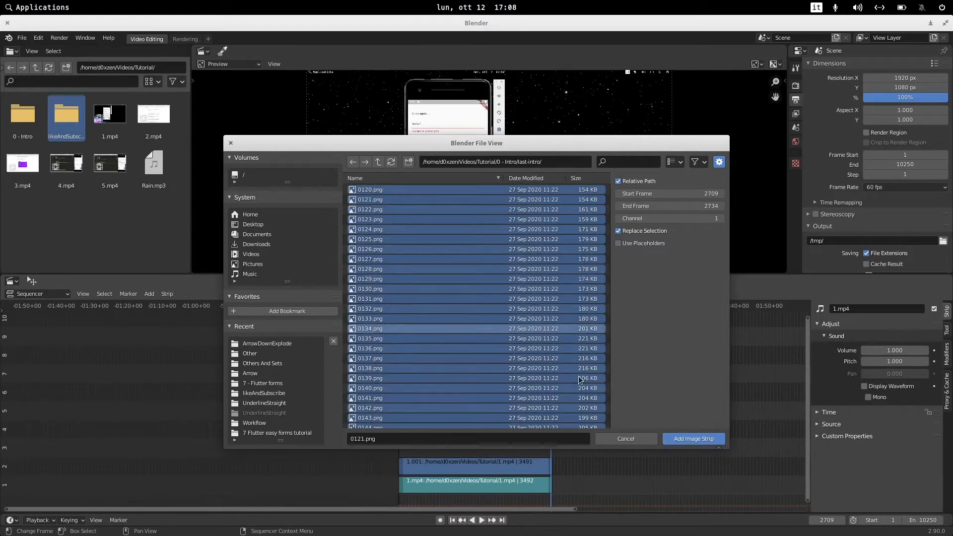
pyautogui.click(701, 441)
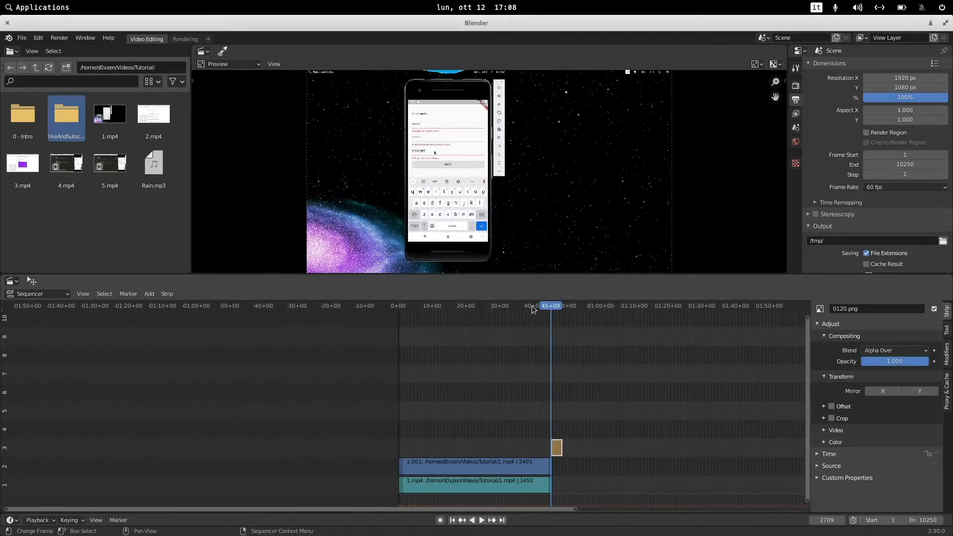
# Play and scrub through the intro image strip to preview it.
pyautogui.press('space')
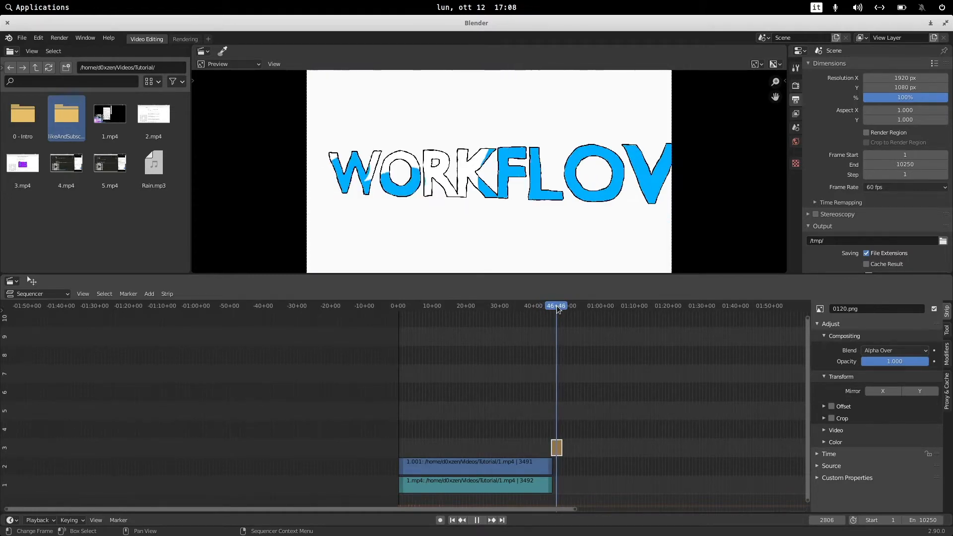
pyautogui.moveTo(559, 306); pyautogui.dragTo(554, 308)
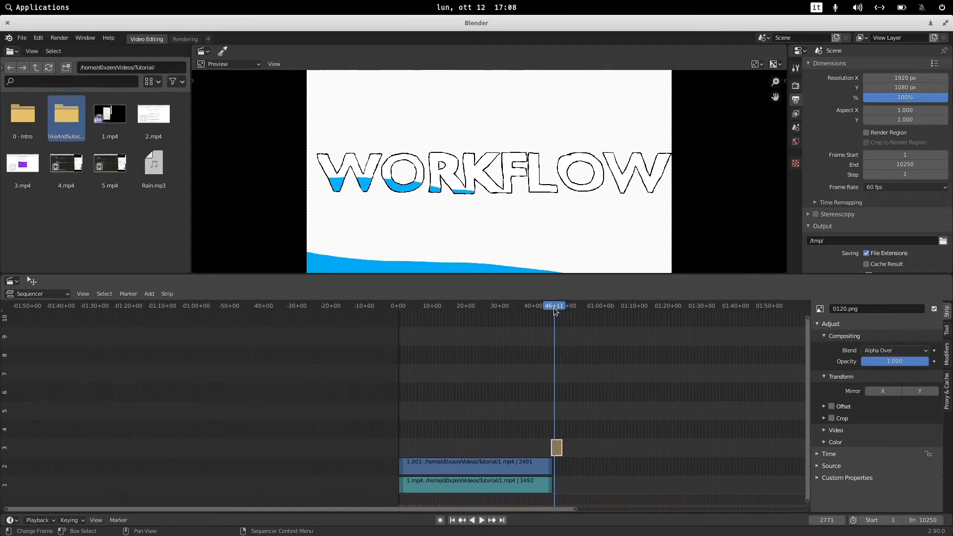
pyautogui.hotkey('ctrl', 'shift', 'space')
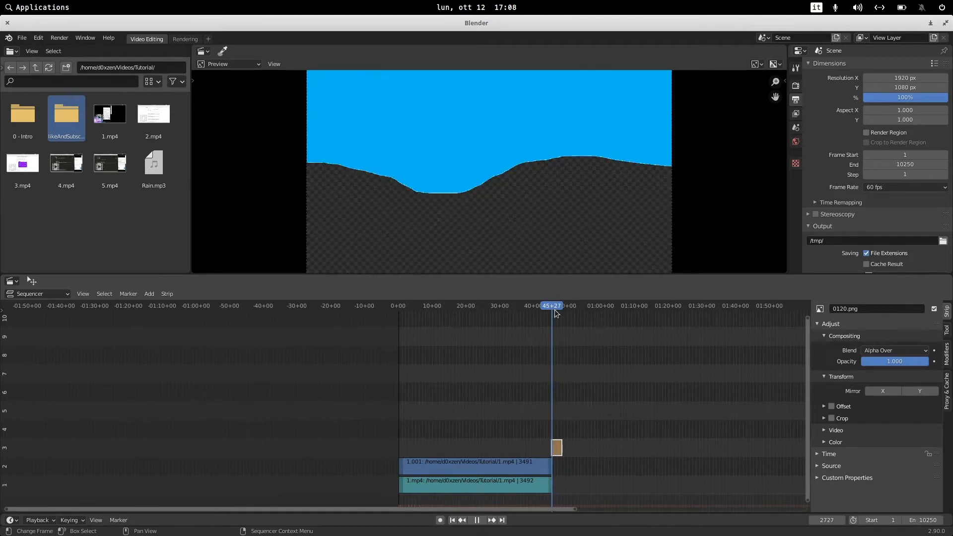
pyautogui.moveTo(555, 311); pyautogui.dragTo(551, 311)
pyautogui.moveTo(555, 311); pyautogui.dragTo(542, 311)
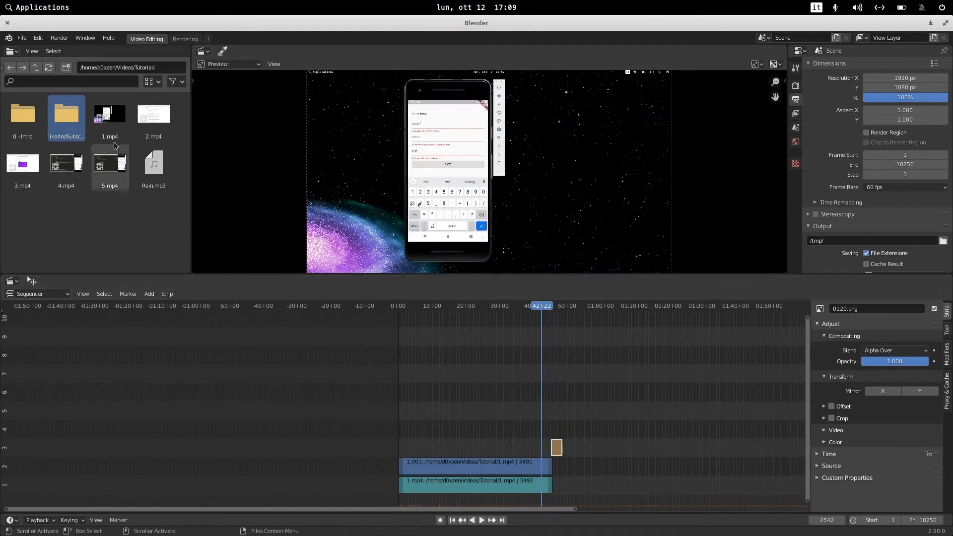
# Add 2.mp4 as a movie strip at the playhead and move its strips down to channels 1 and 2 after the intro.
pyautogui.moveTo(151, 119); pyautogui.dragTo(592, 467)
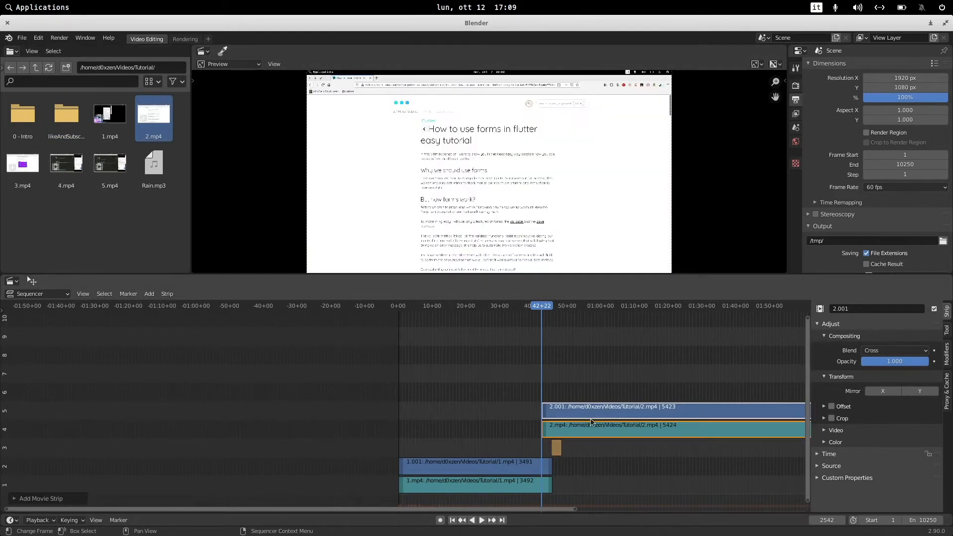
pyautogui.moveTo(563, 358); pyautogui.dragTo(636, 434)
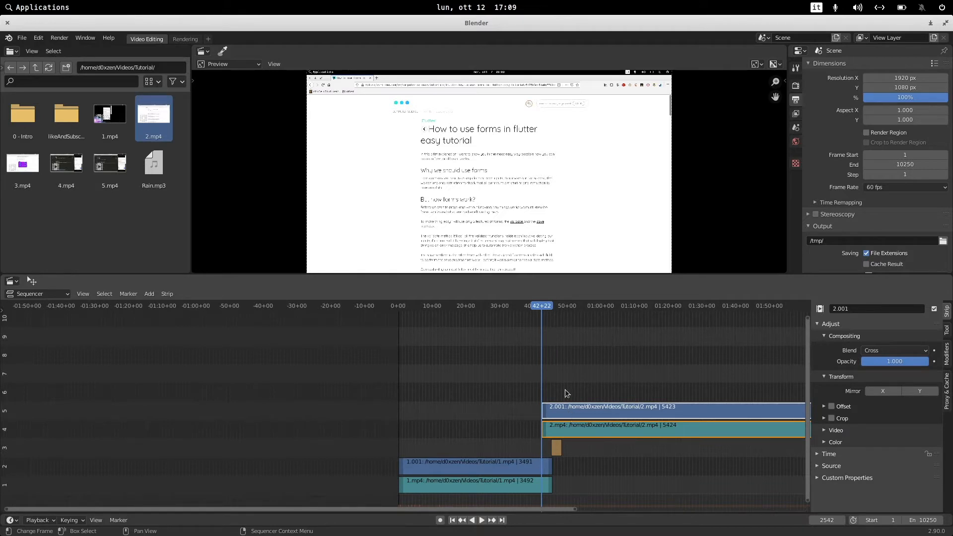
pyautogui.click(549, 380)
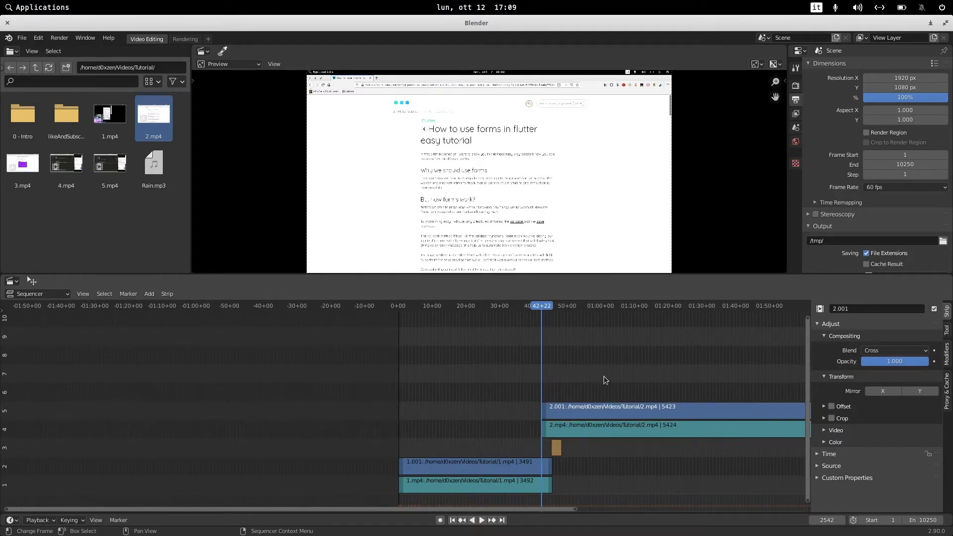
pyautogui.moveTo(604, 377); pyautogui.dragTo(660, 449)
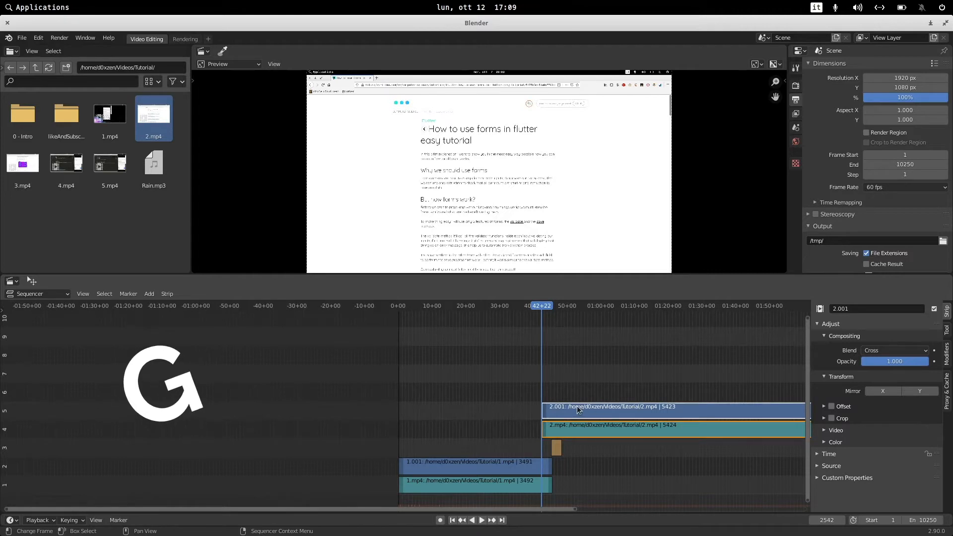
pyautogui.press('g')
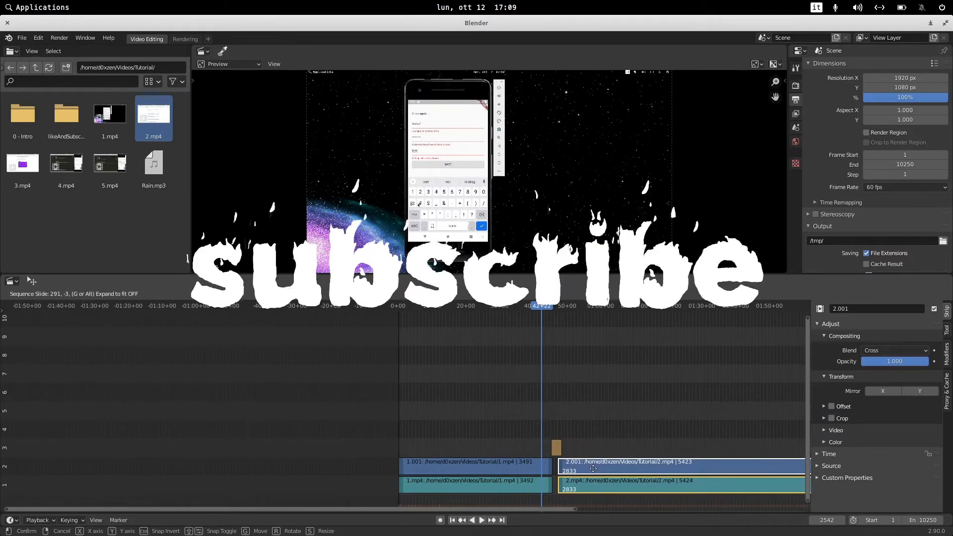
pyautogui.click(594, 469)
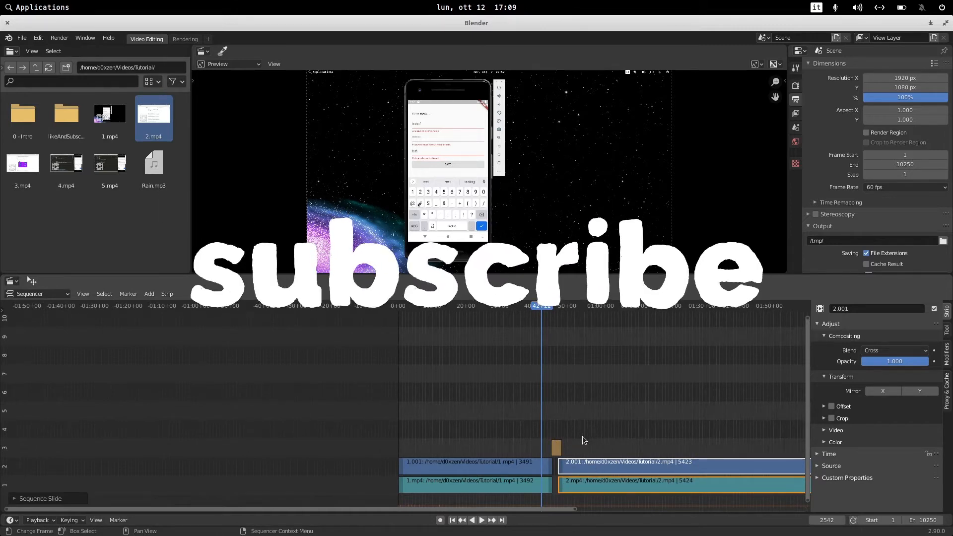
# Zoom into the join and nudge the intro image strip slightly earlier to meet the end of 1.mp4.
pyautogui.scroll(5, 576, 447)
pyautogui.moveTo(645, 424); pyautogui.dragTo(196, 376, button='middle')
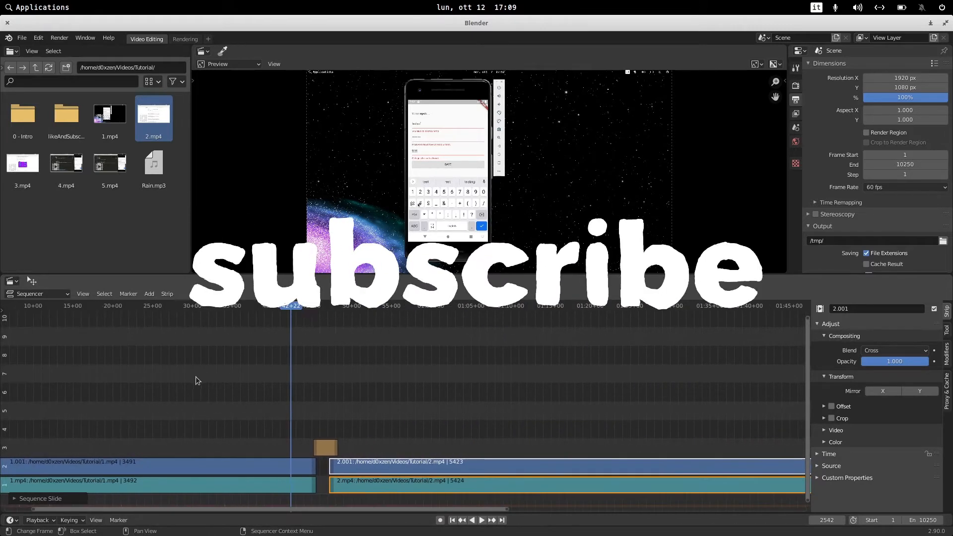
pyautogui.scroll(1, 248, 382)
pyautogui.scroll(2, 296, 385)
pyautogui.click(251, 400)
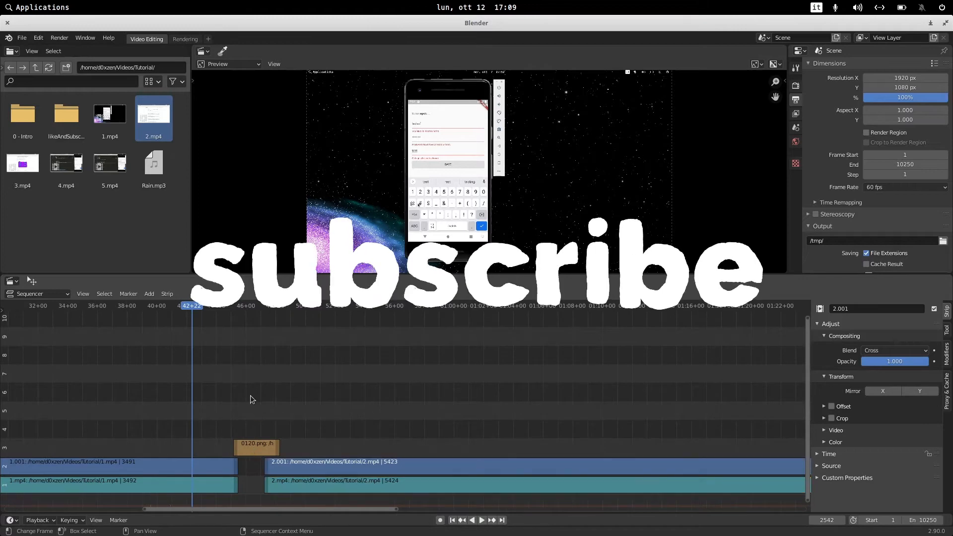
pyautogui.moveTo(260, 448); pyautogui.dragTo(255, 448)
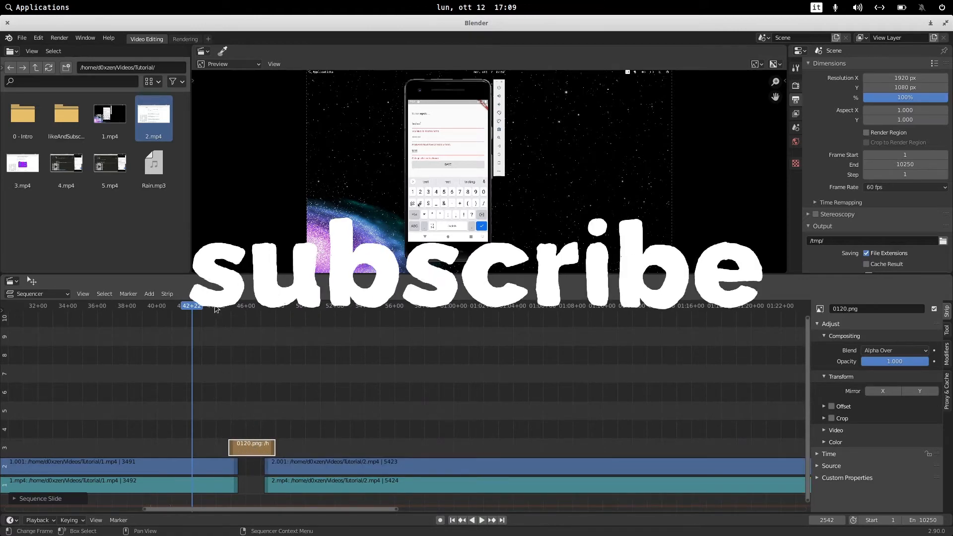
# Slide both 2.mp4 strips 14 frames earlier to close the gap after the intro, previewing playback around the join.
pyautogui.press('space')
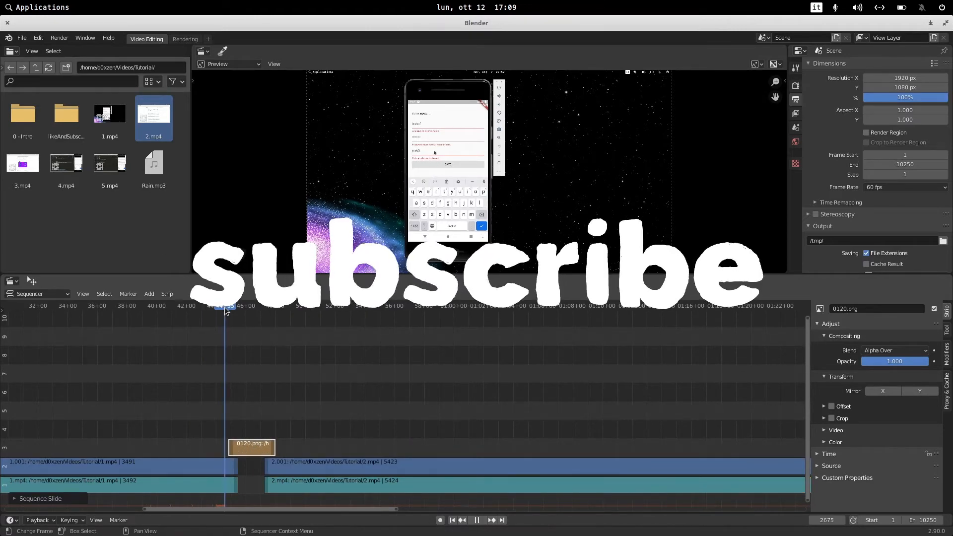
pyautogui.moveTo(224, 308); pyautogui.dragTo(262, 321)
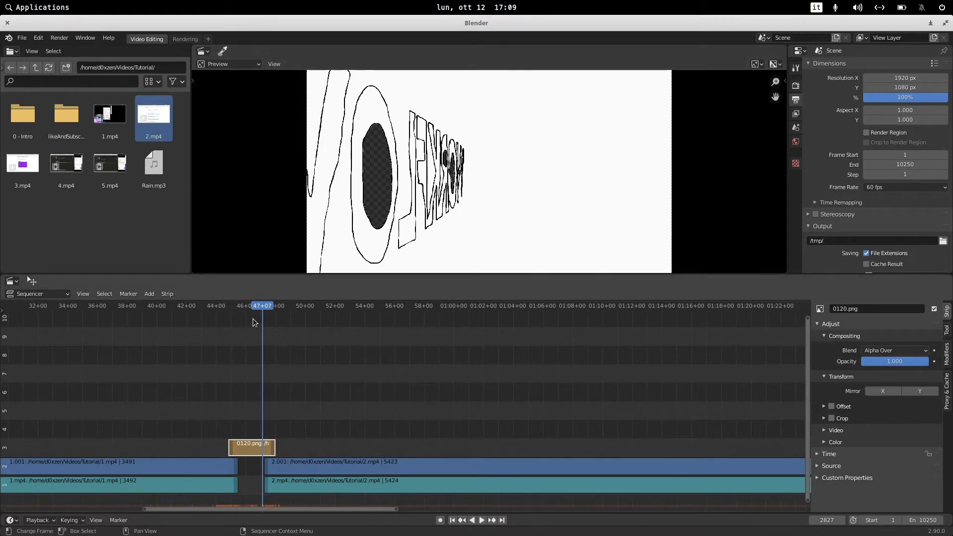
pyautogui.moveTo(316, 439); pyautogui.dragTo(345, 495)
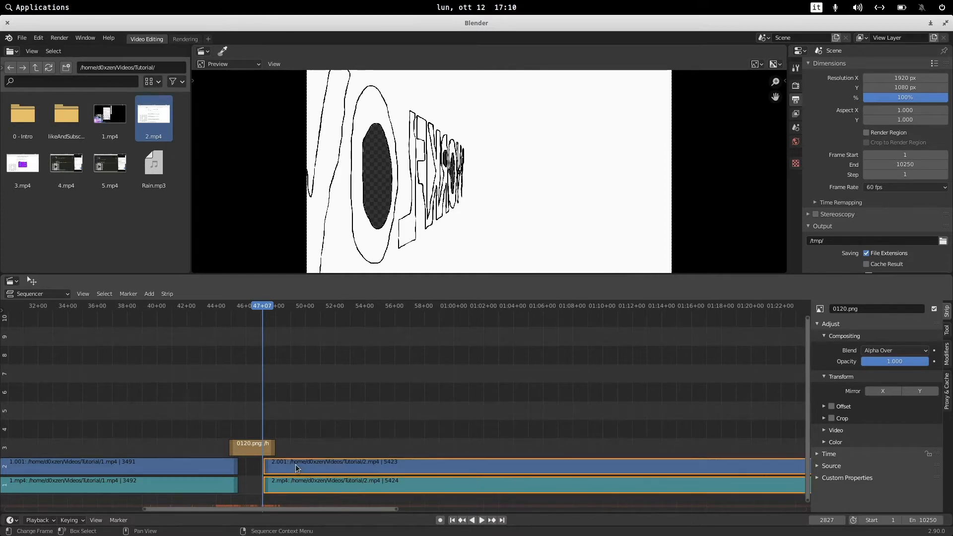
pyautogui.press('g')
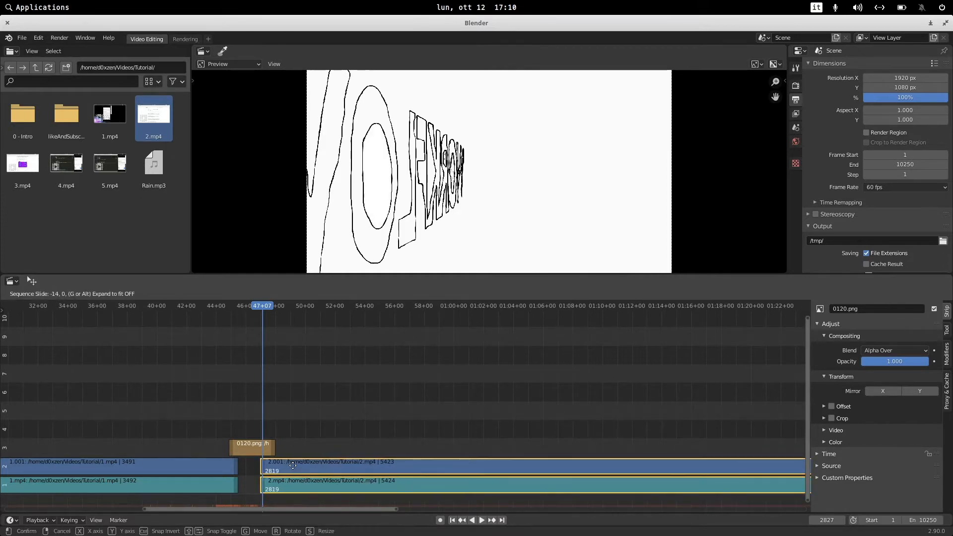
pyautogui.click(293, 466)
pyautogui.press('space')
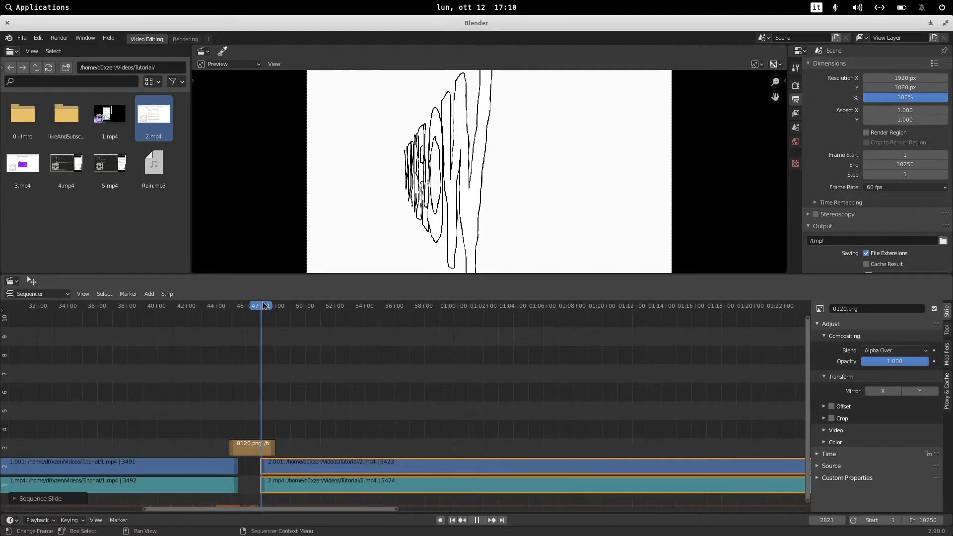
# Play and scrub through the joins between 1.mp4, the intro strip and 2.mp4 to preview them.
pyautogui.press('space')
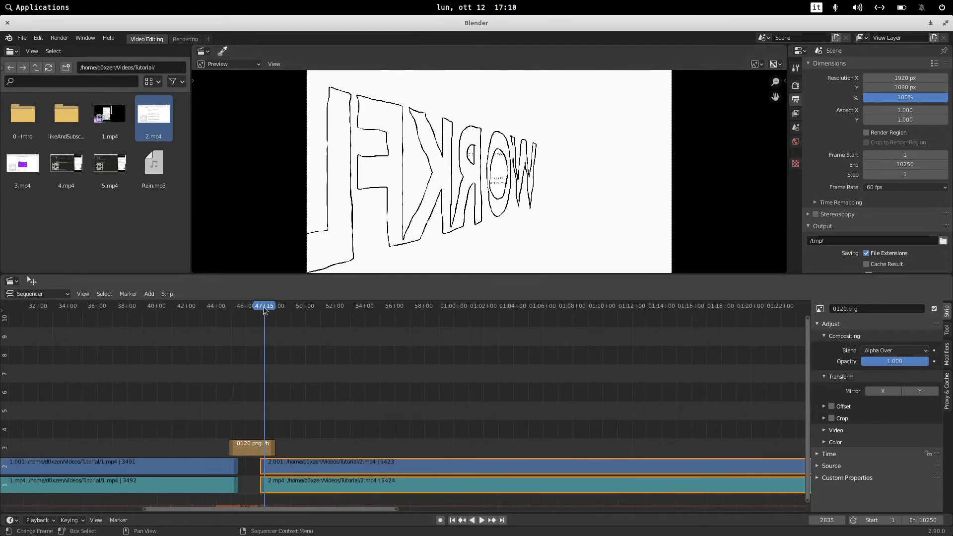
pyautogui.press('space')
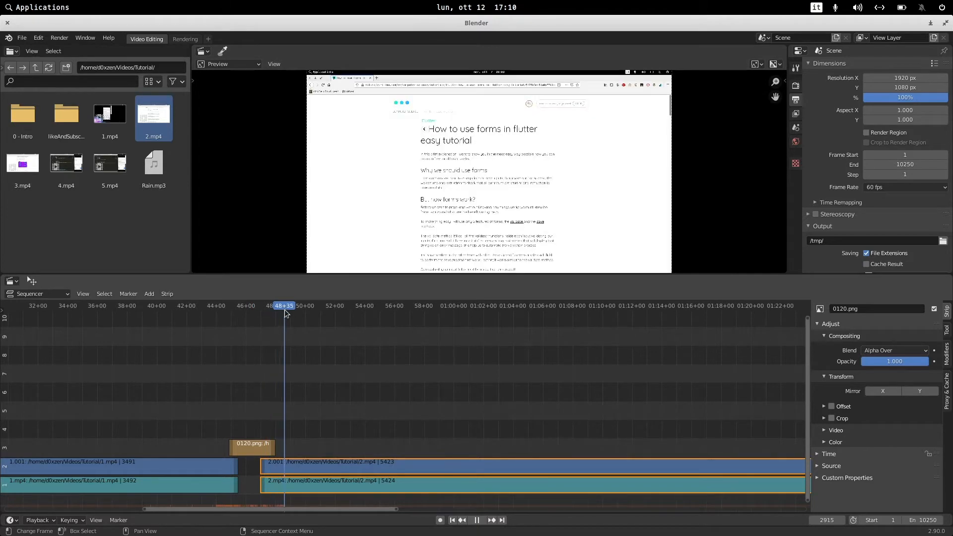
pyautogui.moveTo(285, 313)
pyautogui.mouseDown()
pyautogui.moveTo(272, 310)
pyautogui.moveTo(296, 321)
pyautogui.mouseUp()
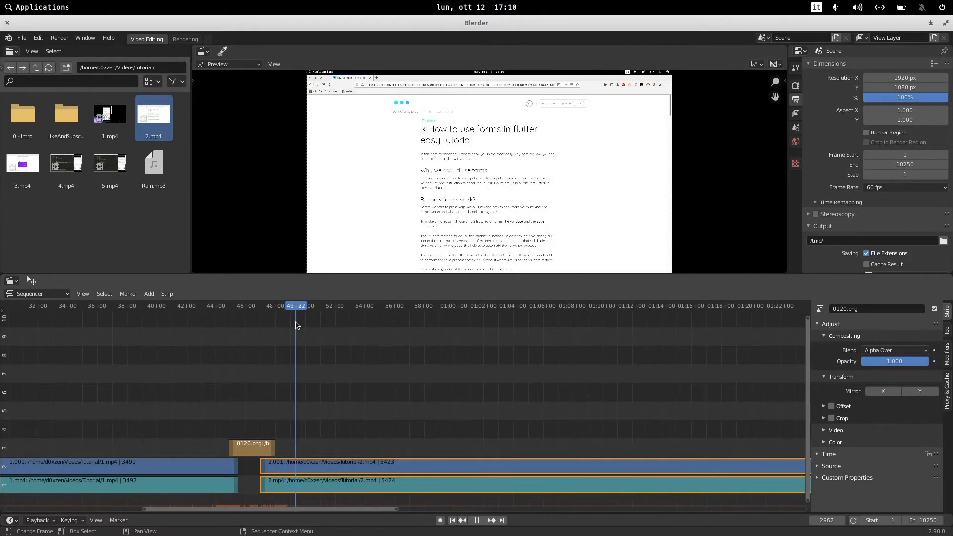
pyautogui.scroll(-6, 396, 421)
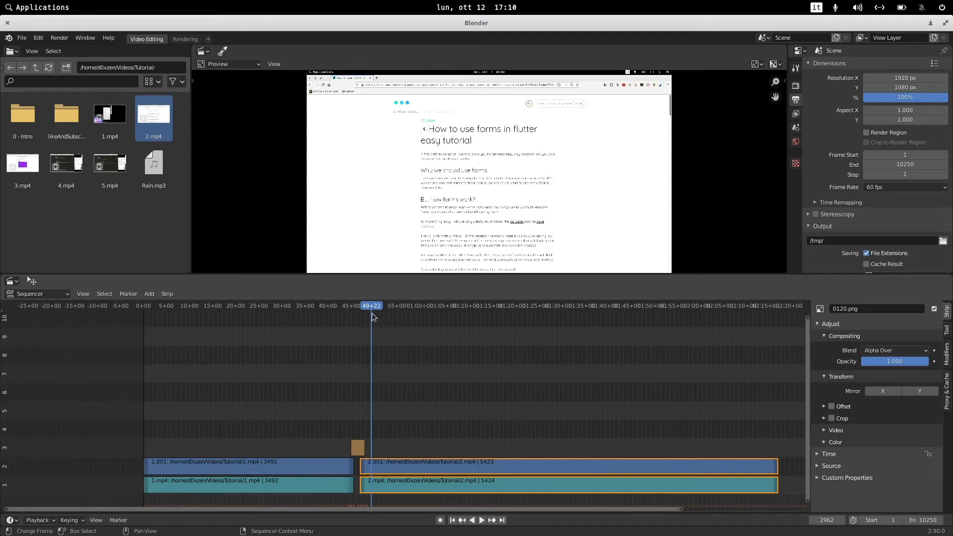
pyautogui.moveTo(373, 314); pyautogui.dragTo(358, 308)
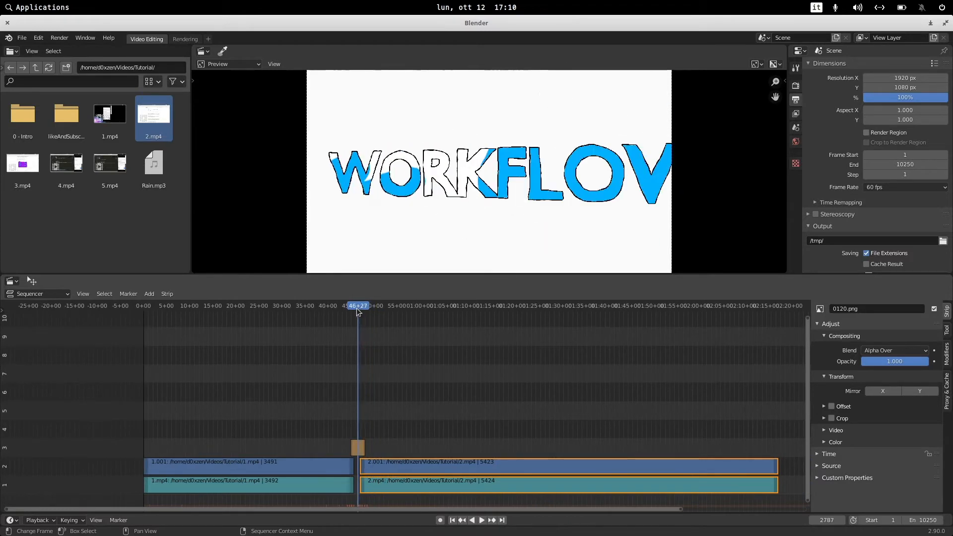
pyautogui.scroll(6, 387, 442)
pyautogui.click(233, 448)
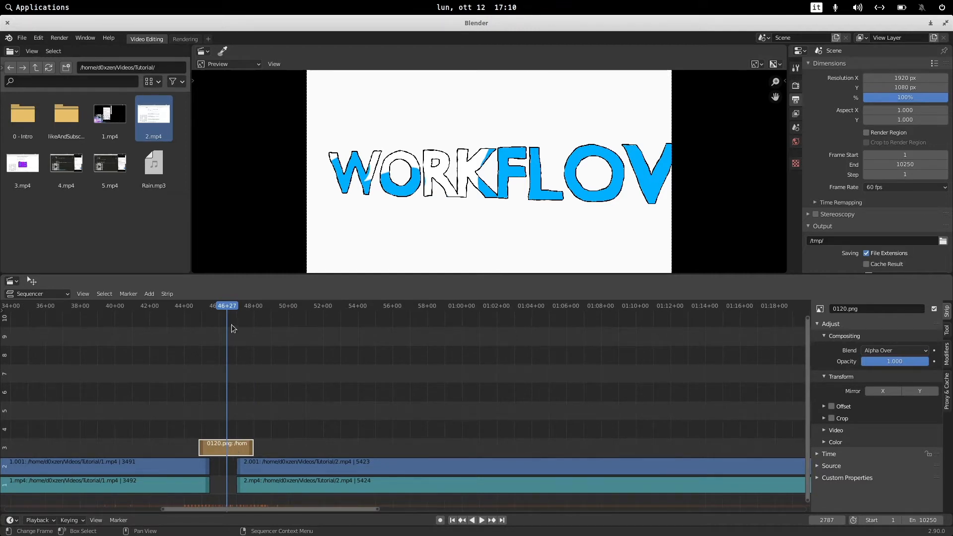
pyautogui.moveTo(226, 306); pyautogui.dragTo(206, 306)
pyautogui.press('space')
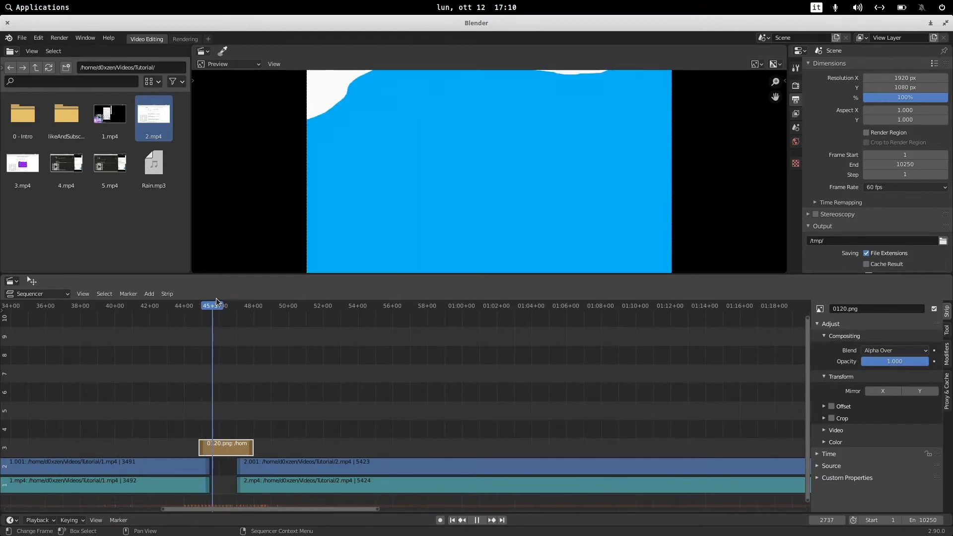
pyautogui.press('space')
pyautogui.rightClick(220, 449)
pyautogui.moveTo(220, 449)
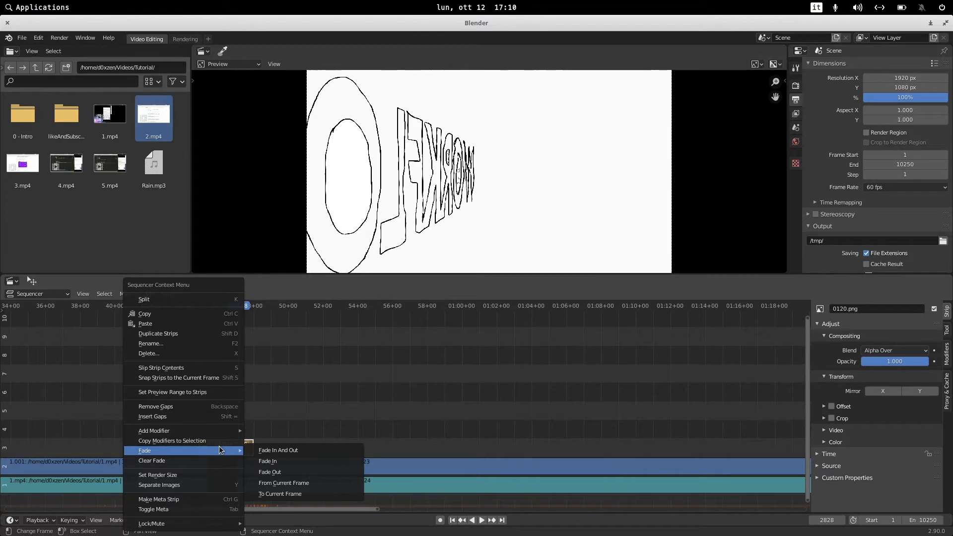
pyautogui.click(278, 383)
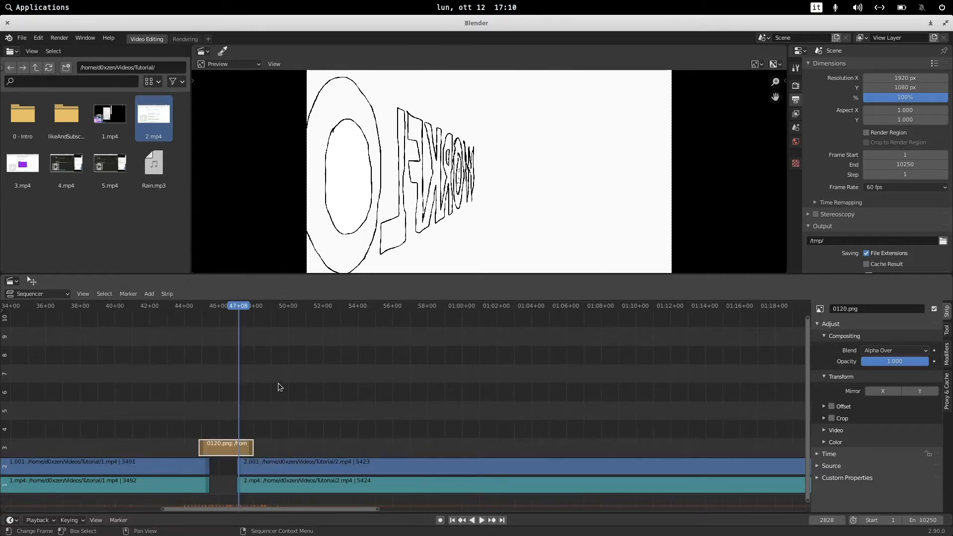
# Add a Speed Control effect strip to the selected intro image strip and preview playback.
pyautogui.click(149, 296)
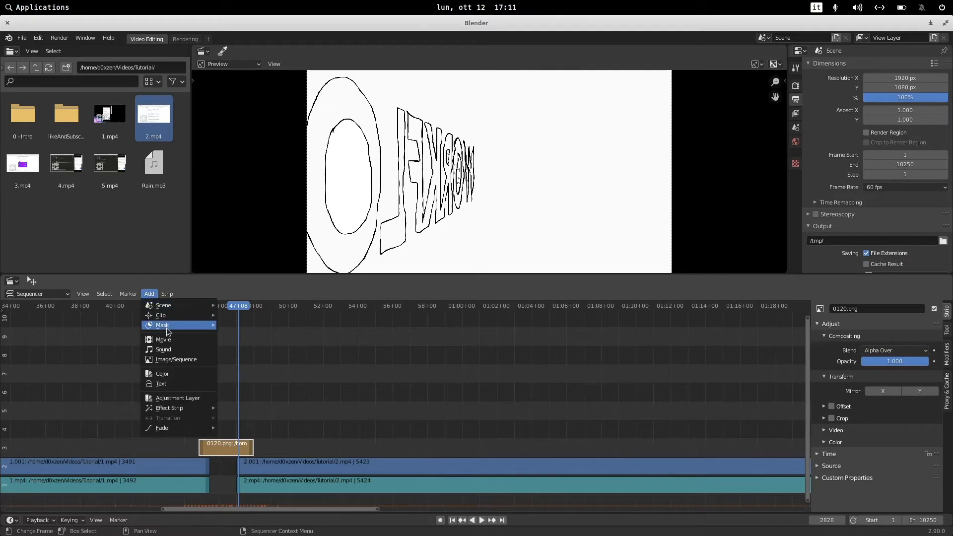
pyautogui.moveTo(186, 406)
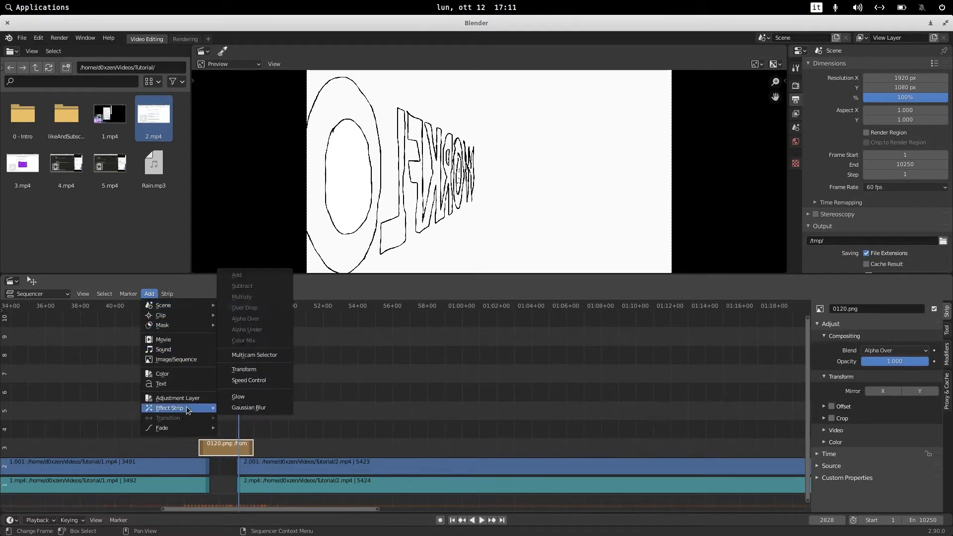
pyautogui.click(234, 380)
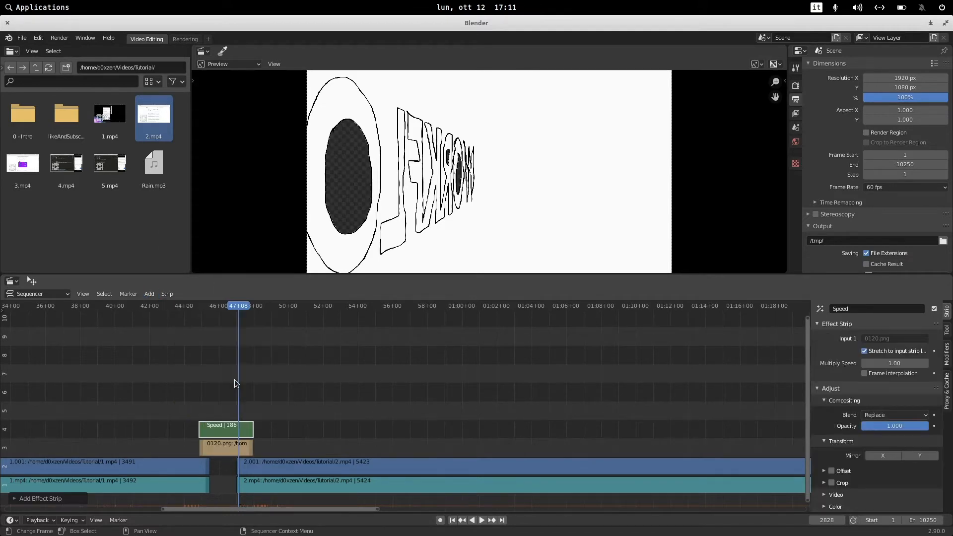
pyautogui.moveTo(234, 304); pyautogui.dragTo(202, 305)
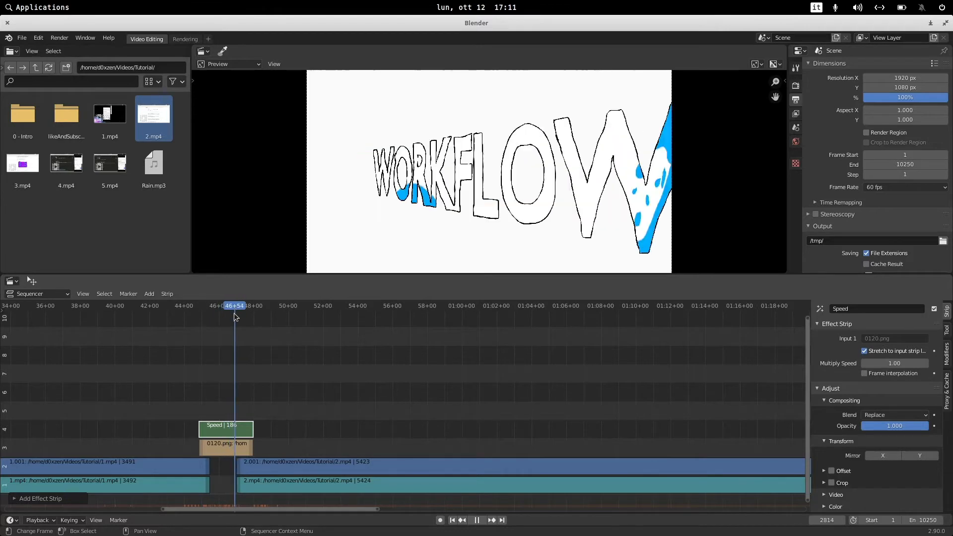
pyautogui.press('space')
# Stretch the intro image strip's end out to about 50+00 so the Speed strip slows it down.
pyautogui.moveTo(251, 451)
pyautogui.mouseDown()
pyautogui.moveTo(306, 448)
pyautogui.moveTo(240, 450)
pyautogui.moveTo(294, 447)
pyautogui.moveTo(255, 450)
pyautogui.mouseUp()
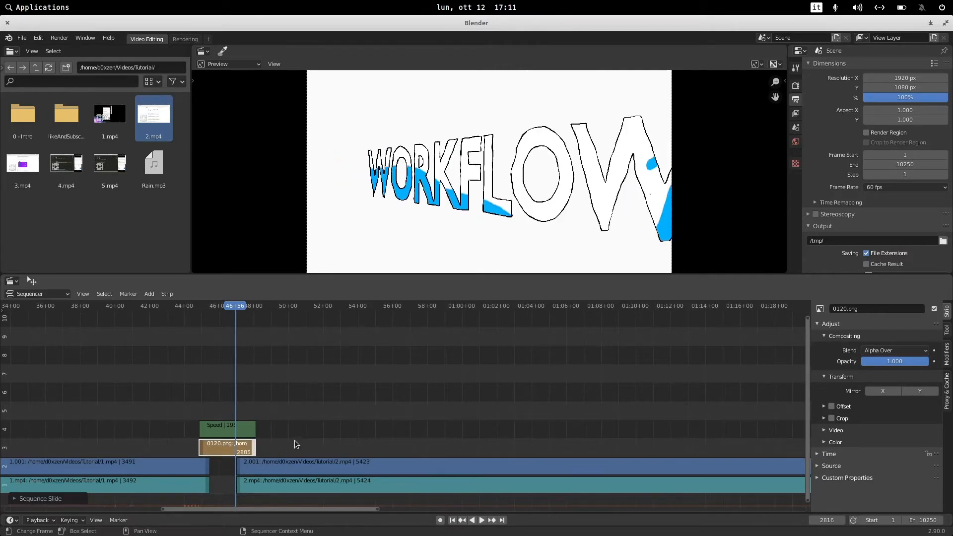
pyautogui.click(245, 445)
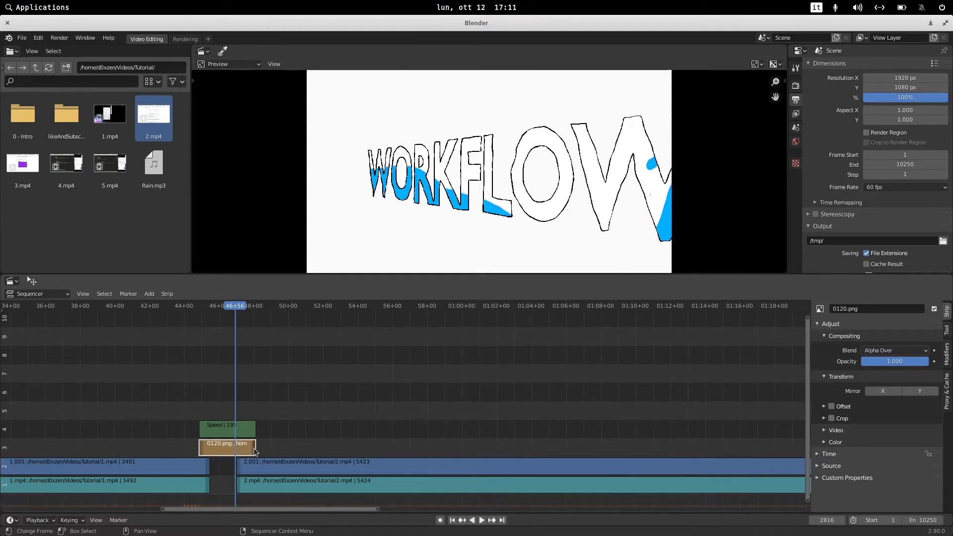
pyautogui.moveTo(253, 448); pyautogui.dragTo(292, 446)
pyautogui.press('space')
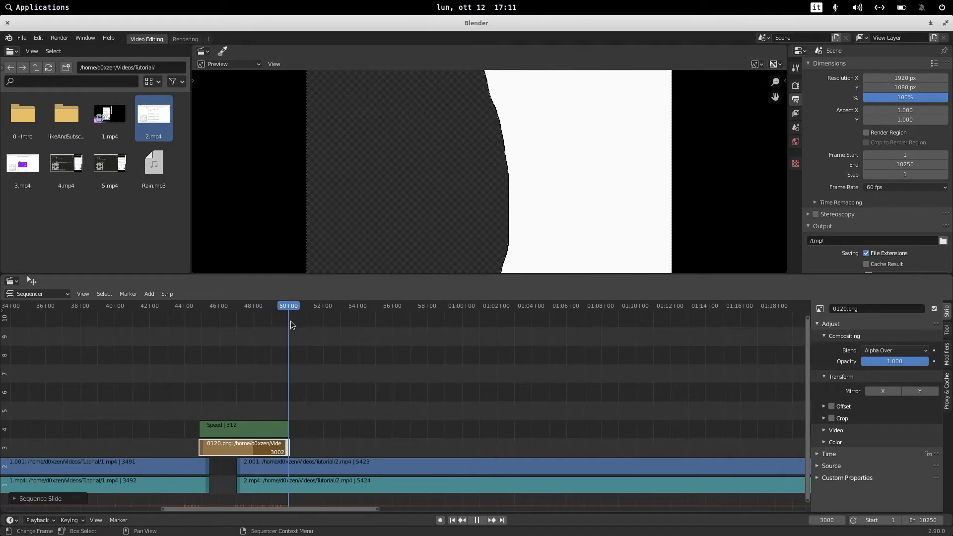
pyautogui.moveTo(287, 321); pyautogui.dragTo(201, 329)
# Set the intro image strip's blend mode to Alpha Under.
pyautogui.click(222, 416)
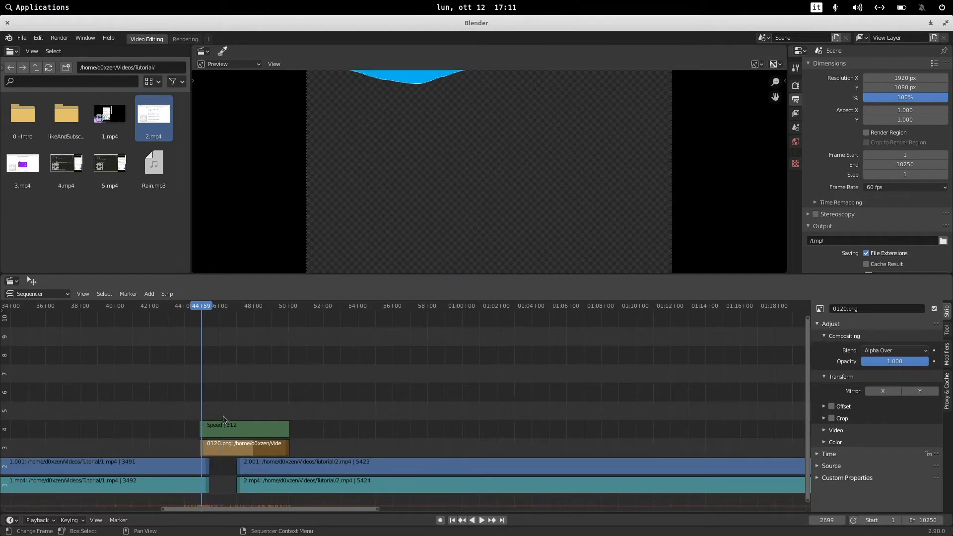
pyautogui.click(242, 429)
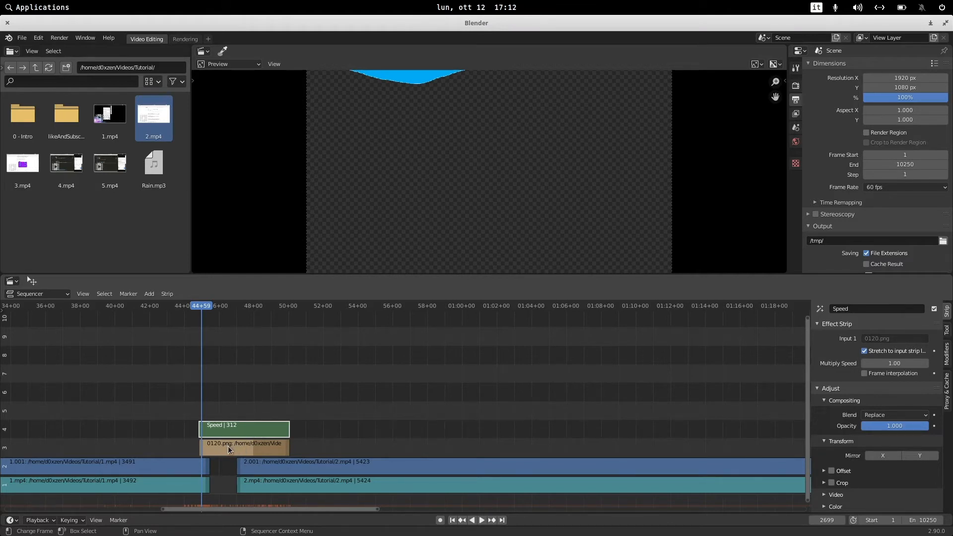
pyautogui.click(251, 383)
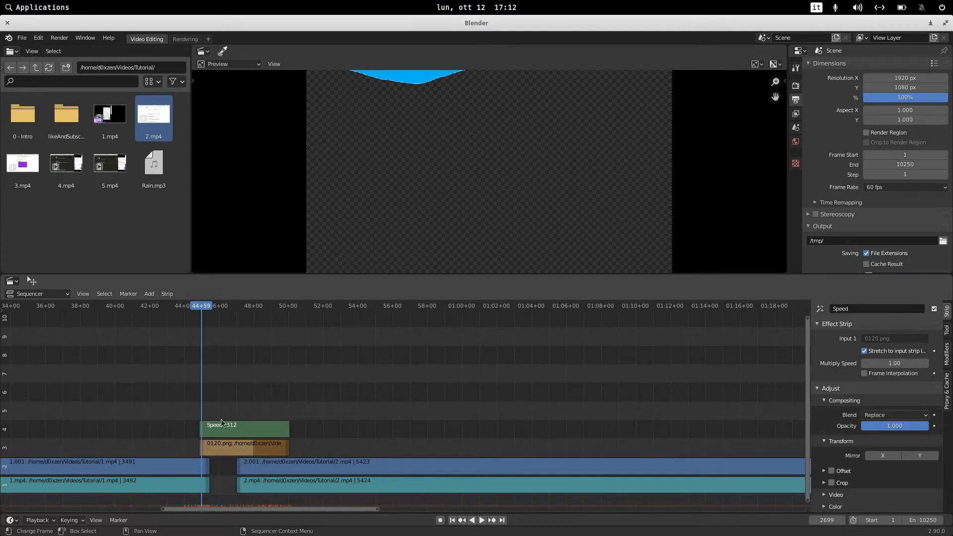
pyautogui.click(239, 446)
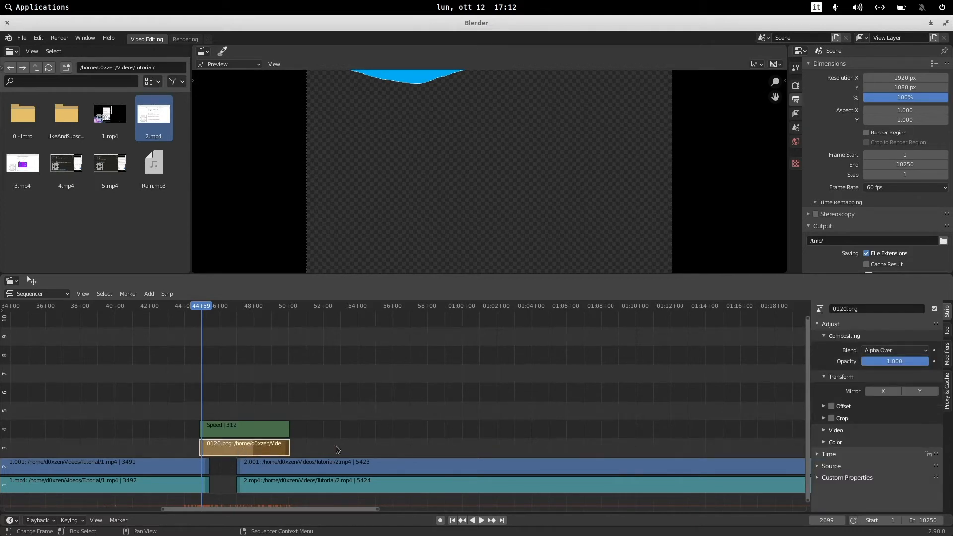
pyautogui.click(875, 350)
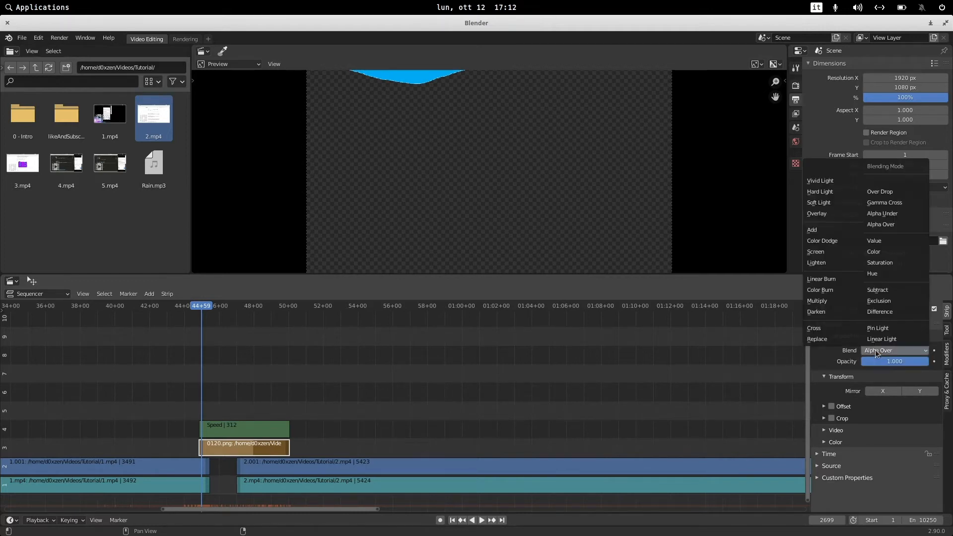
pyautogui.click(883, 213)
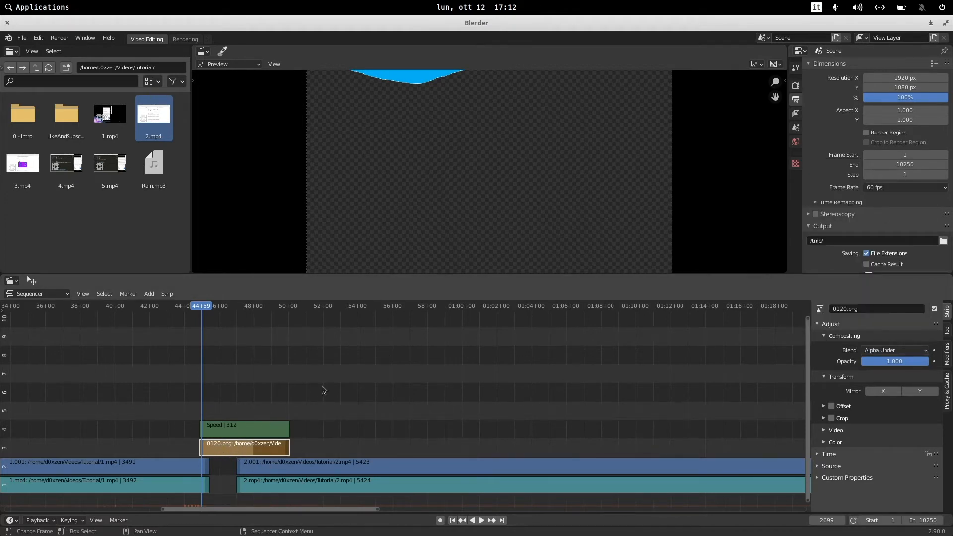
# Set the Speed strip's blend mode to Alpha Over.
pyautogui.click(251, 427)
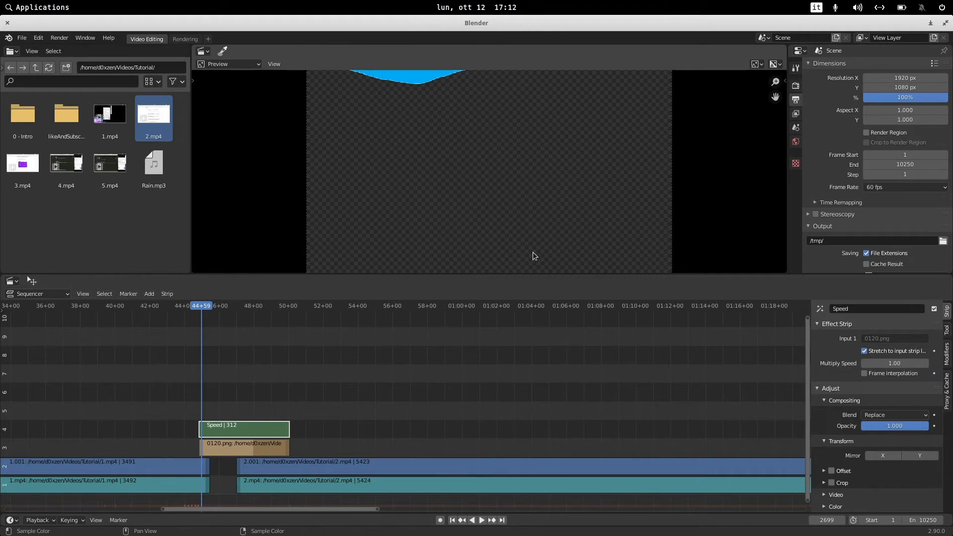
pyautogui.moveTo(201, 305); pyautogui.dragTo(188, 305)
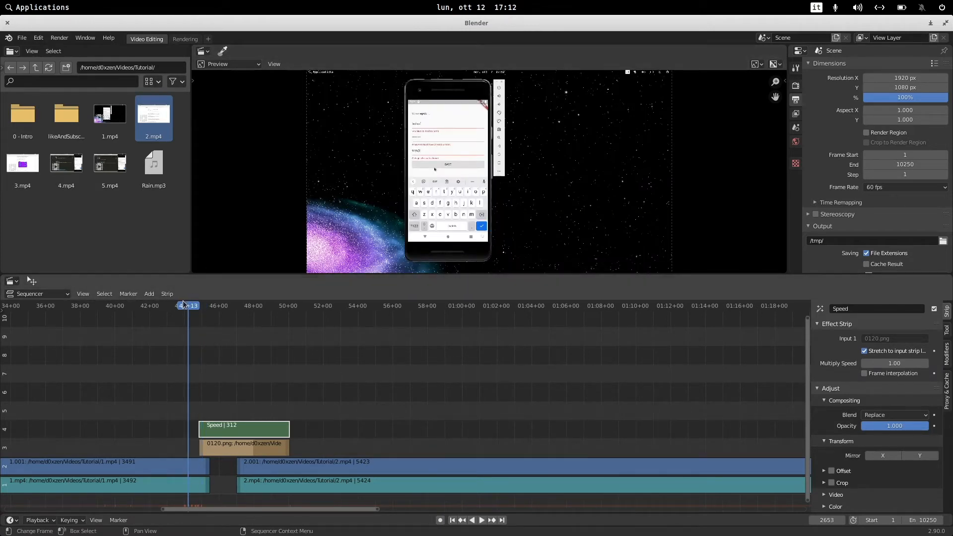
pyautogui.click(209, 310)
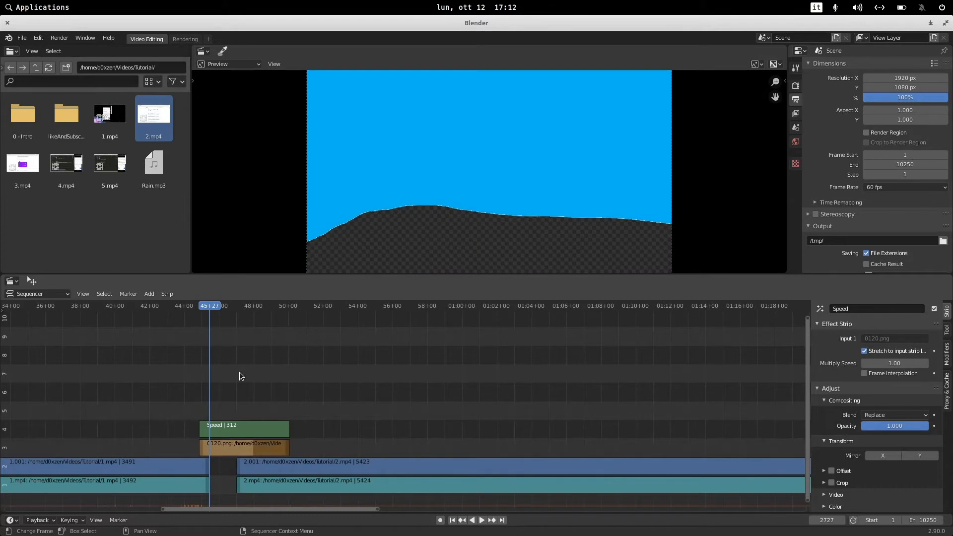
pyautogui.click(226, 435)
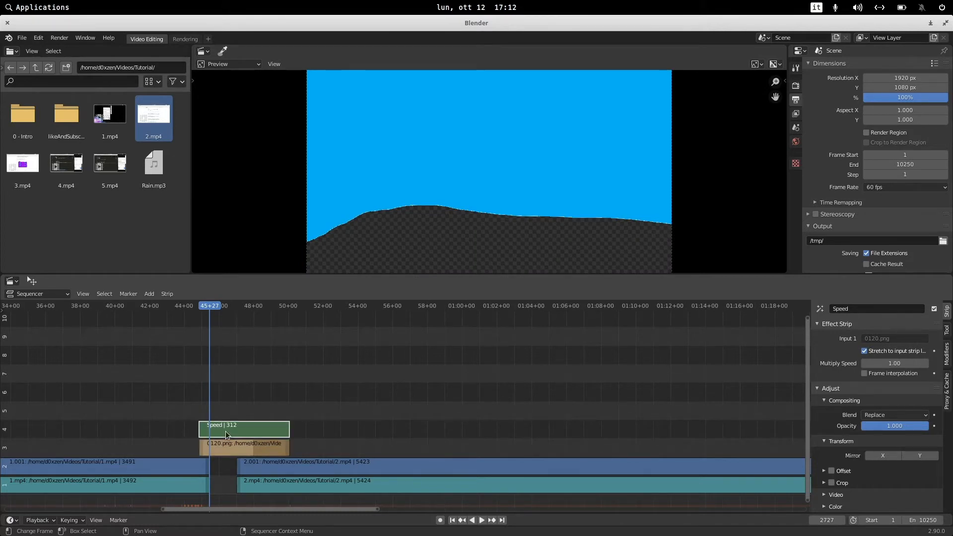
pyautogui.click(903, 415)
pyautogui.click(890, 413)
pyautogui.click(892, 415)
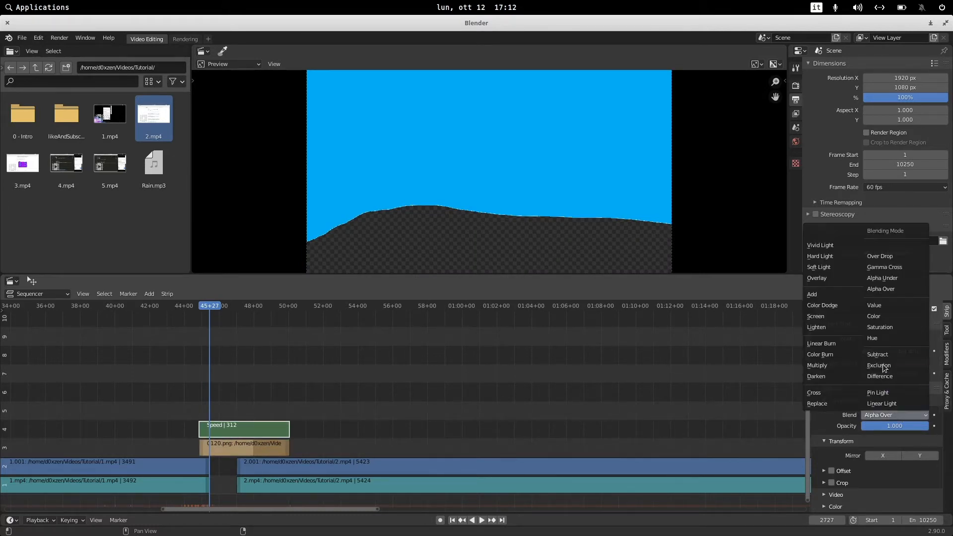
pyautogui.click(884, 289)
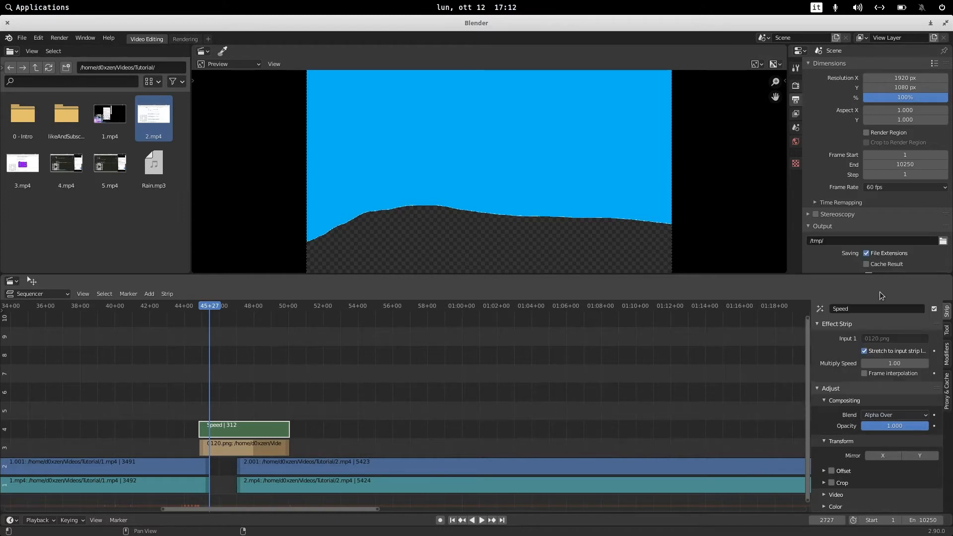
# Select the intro and Speed strips together and move them slightly earlier over the end of 1.mp4.
pyautogui.click(196, 305)
pyautogui.press('space')
pyautogui.moveTo(205, 305); pyautogui.dragTo(209, 306)
pyautogui.moveTo(233, 388); pyautogui.dragTo(219, 448)
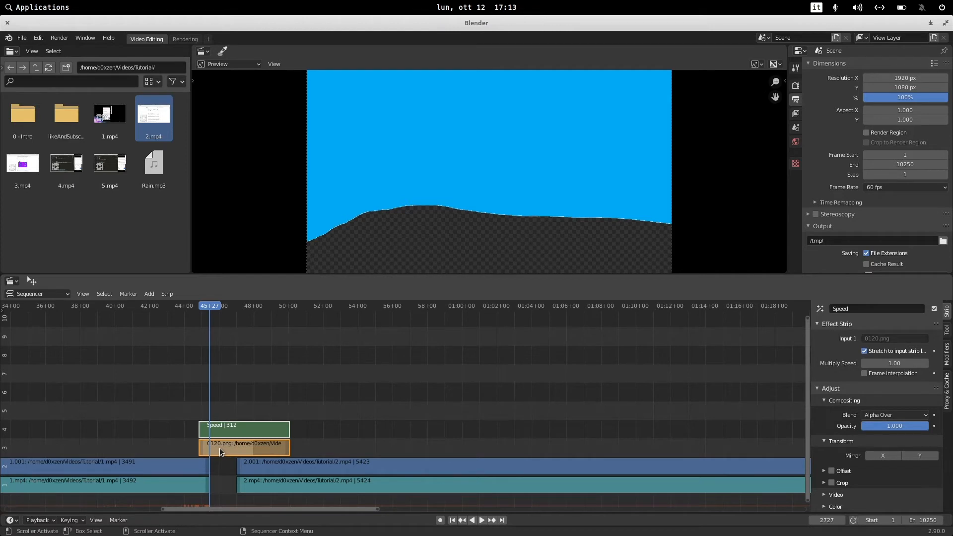
pyautogui.moveTo(210, 306)
pyautogui.mouseDown()
pyautogui.moveTo(201, 307)
pyautogui.moveTo(210, 309)
pyautogui.mouseUp()
pyautogui.moveTo(235, 385); pyautogui.dragTo(226, 445)
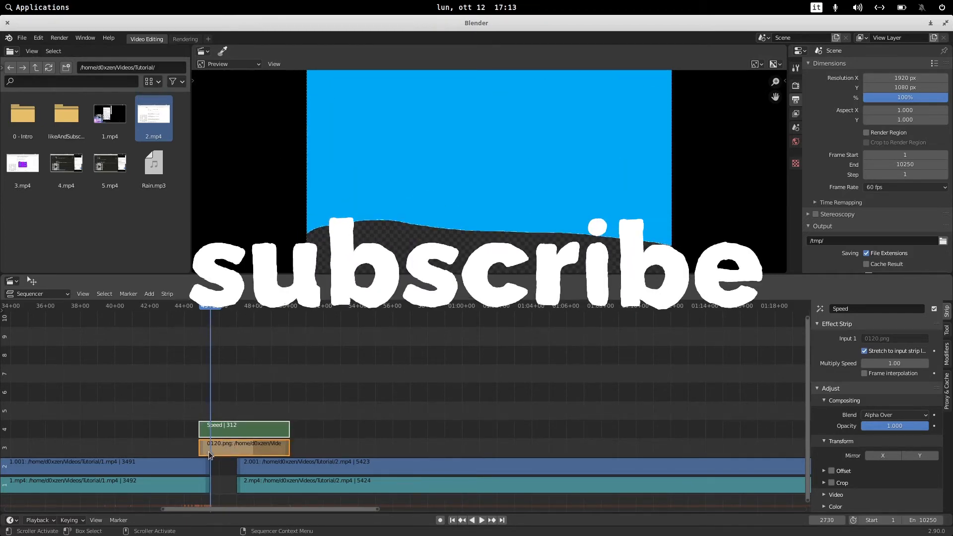
pyautogui.press('g')
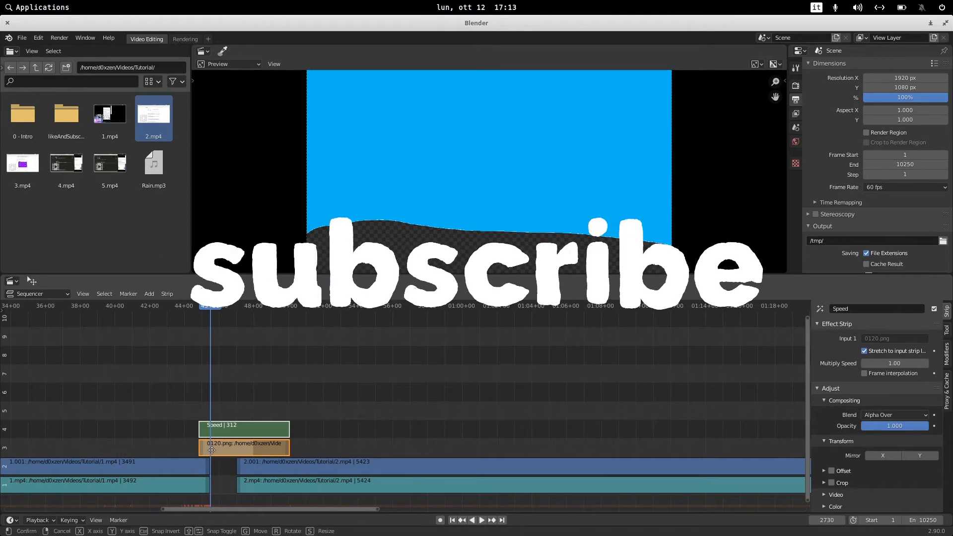
pyautogui.click(204, 449)
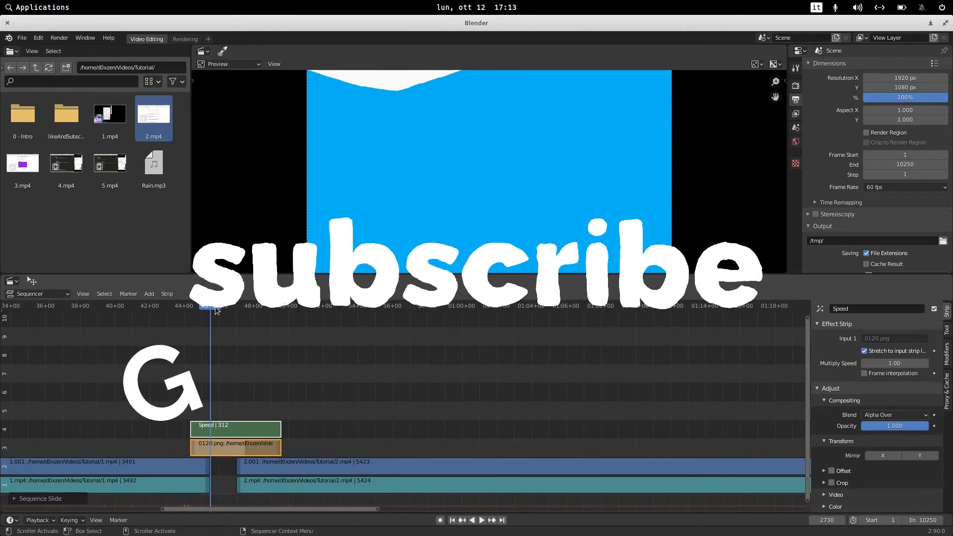
# Scrub and play through the intro transition to preview it.
pyautogui.moveTo(217, 311)
pyautogui.mouseDown()
pyautogui.moveTo(187, 308)
pyautogui.moveTo(284, 318)
pyautogui.moveTo(218, 322)
pyautogui.mouseUp()
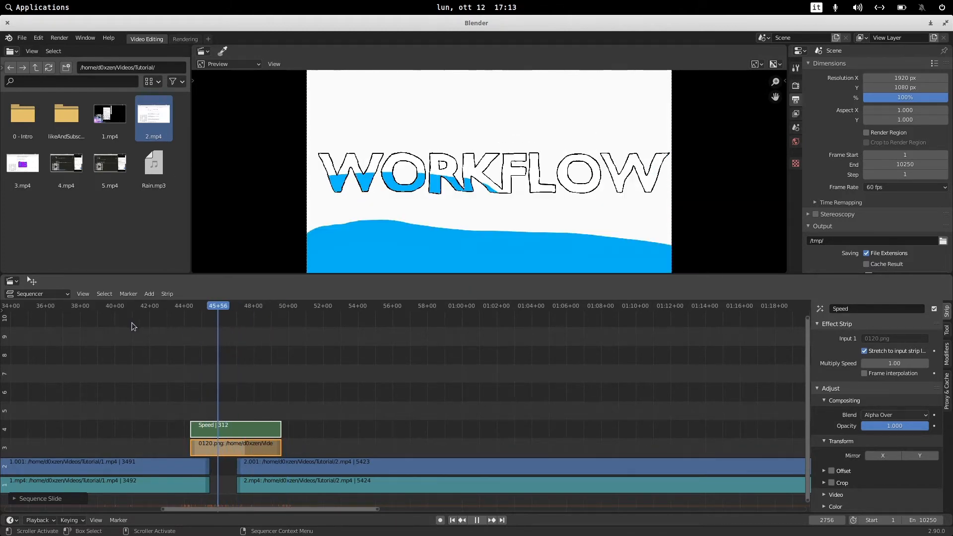
pyautogui.moveTo(107, 320); pyautogui.dragTo(122, 349)
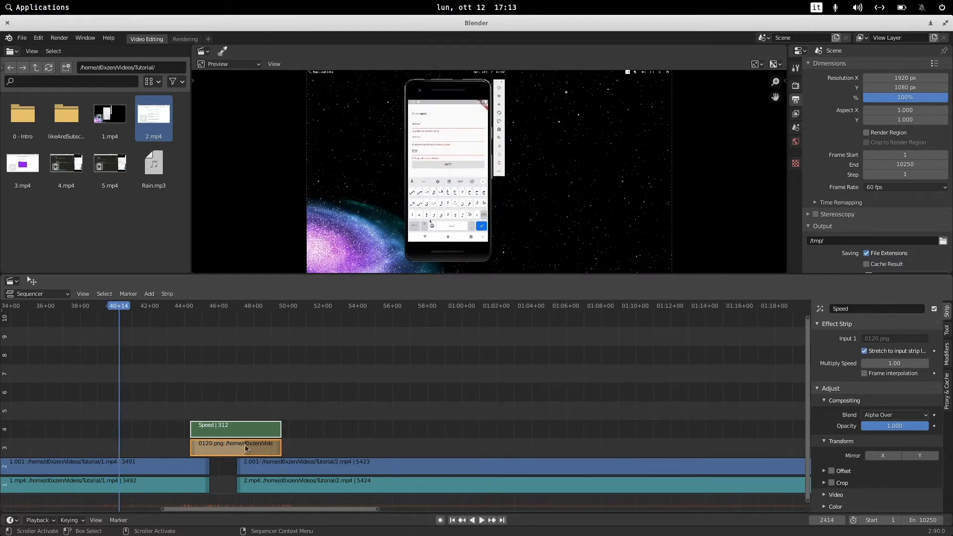
pyautogui.press('space')
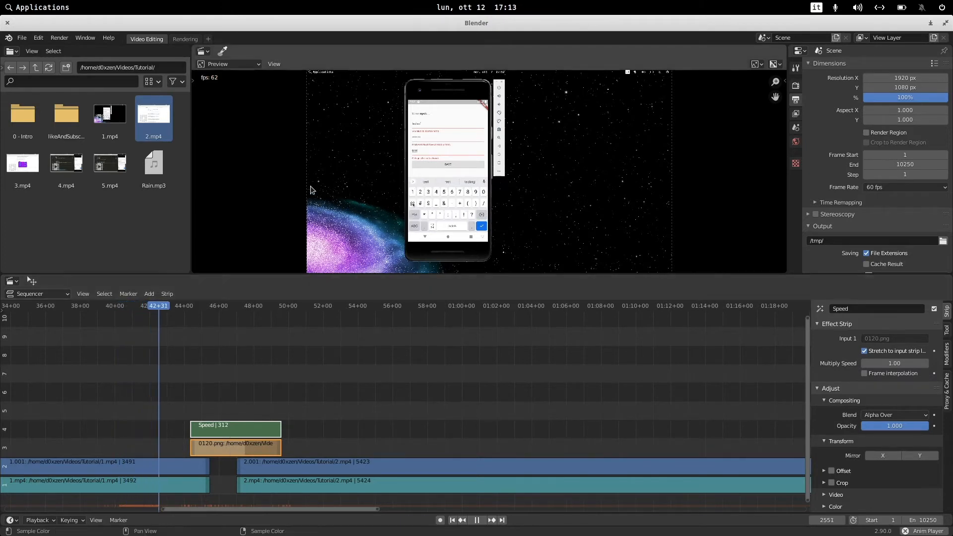
pyautogui.press('space')
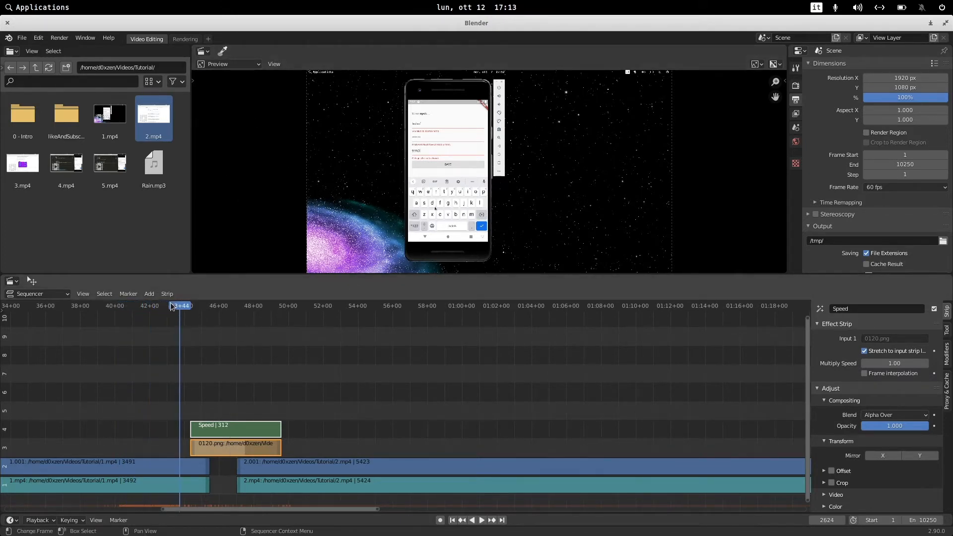
# Scrub the timeline through the intro and open the preview's sidebar View settings.
pyautogui.moveTo(171, 303); pyautogui.dragTo(227, 317)
pyautogui.click(267, 306)
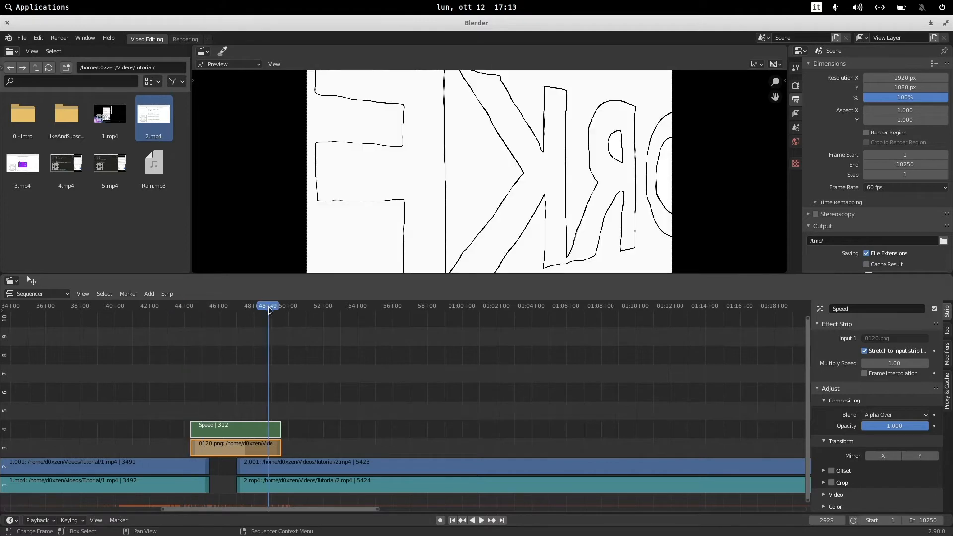
pyautogui.click(785, 81)
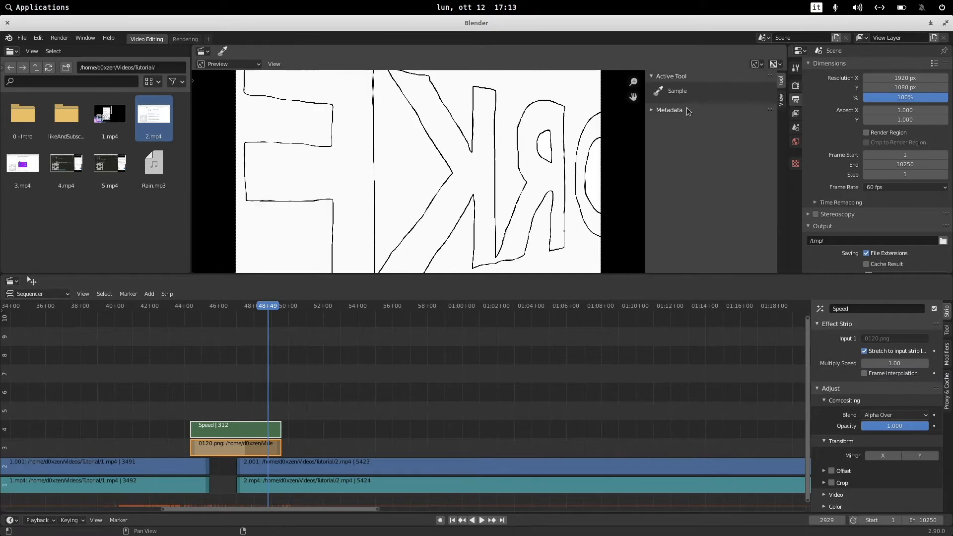
pyautogui.click(782, 101)
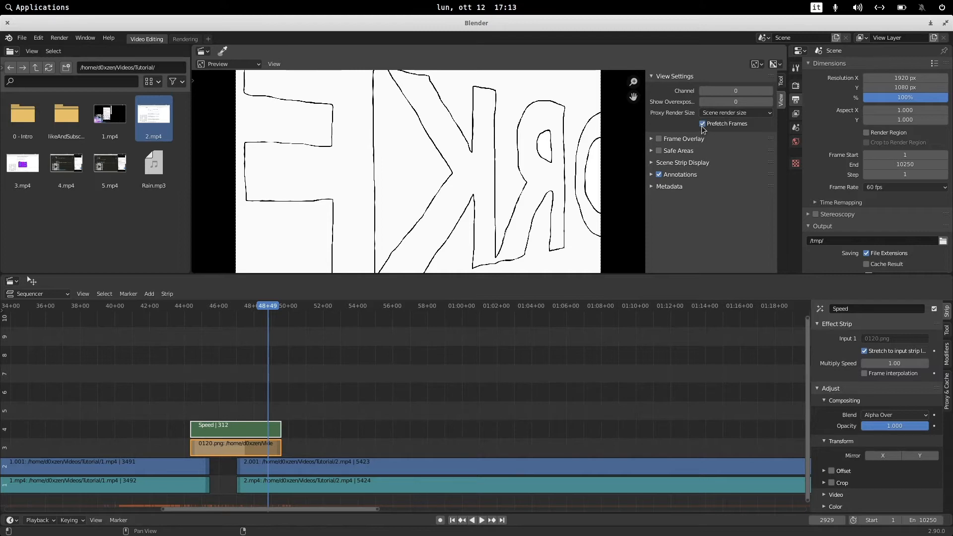
# Set the preview's proxy render size to Proxy size 25% and play the timeline to test playback.
pyautogui.click(729, 113)
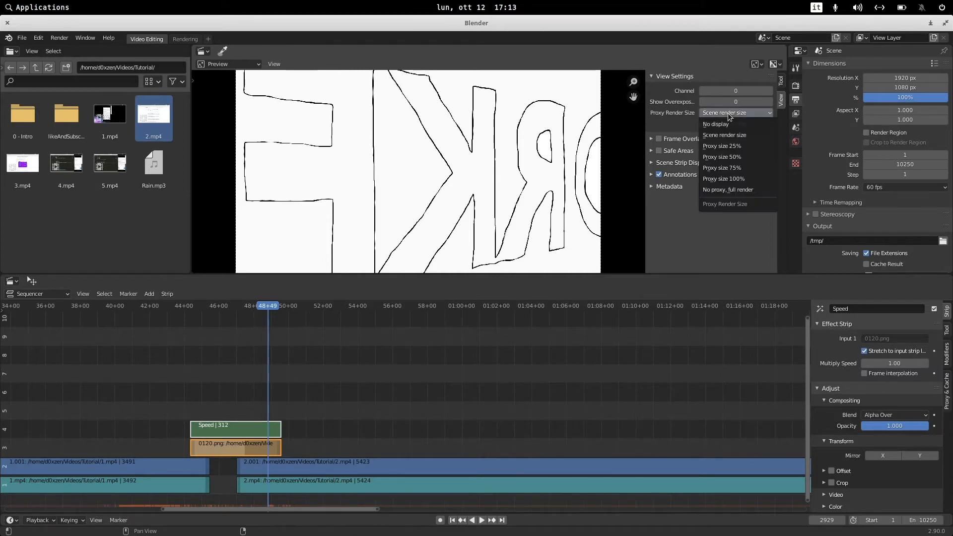
pyautogui.click(722, 147)
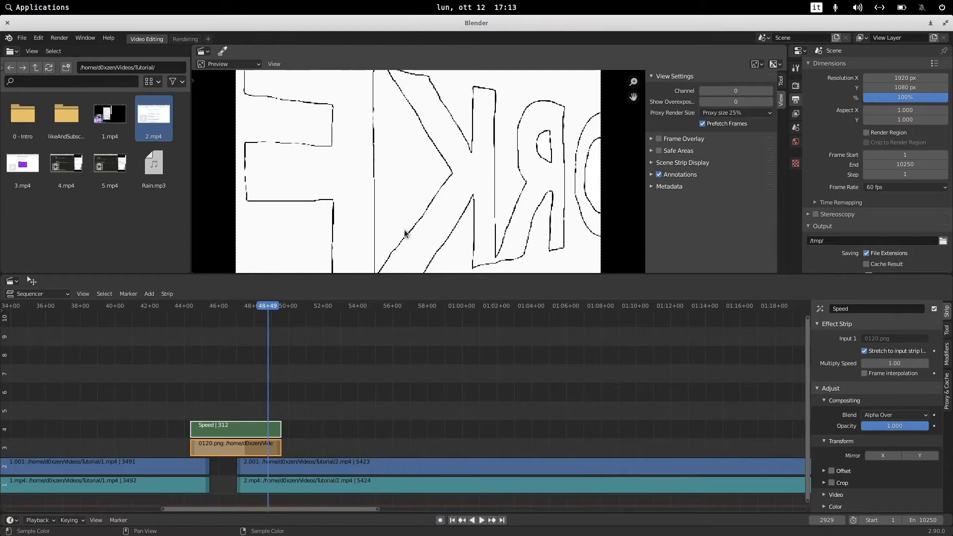
pyautogui.click(309, 308)
pyautogui.press('space')
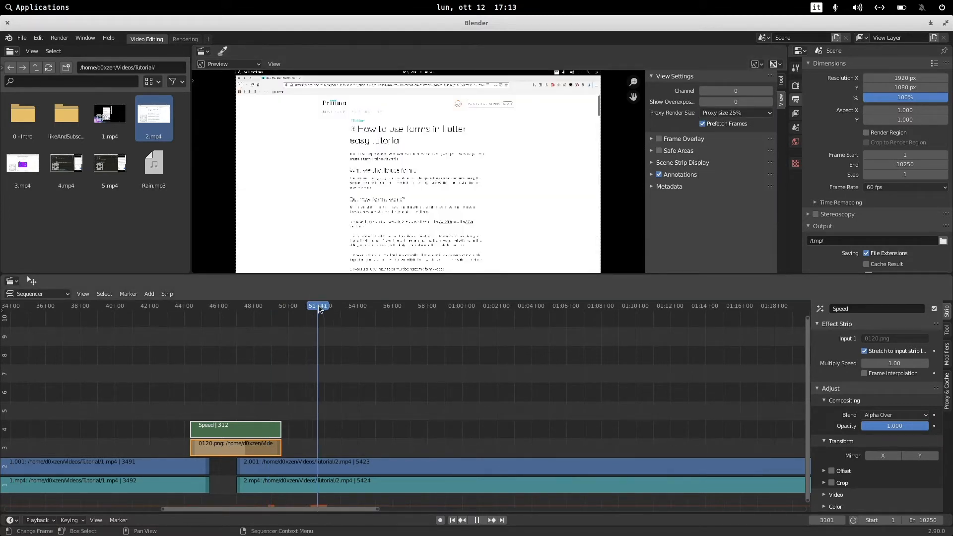
pyautogui.moveTo(323, 307); pyautogui.dragTo(317, 306)
pyautogui.press('space')
# Try other proxy sizes and set the preview's proxy render size back to Scene render size.
pyautogui.click(736, 113)
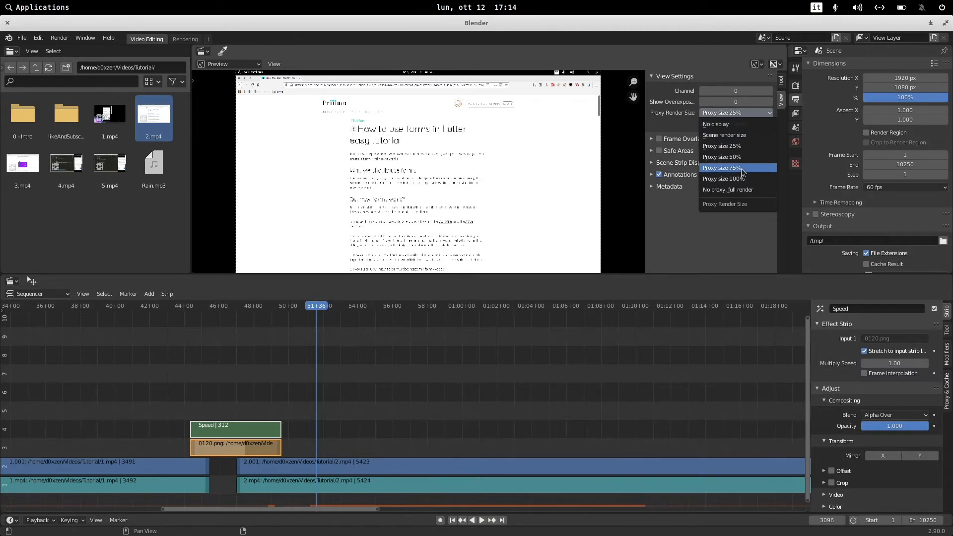
pyautogui.click(743, 169)
pyautogui.click(735, 114)
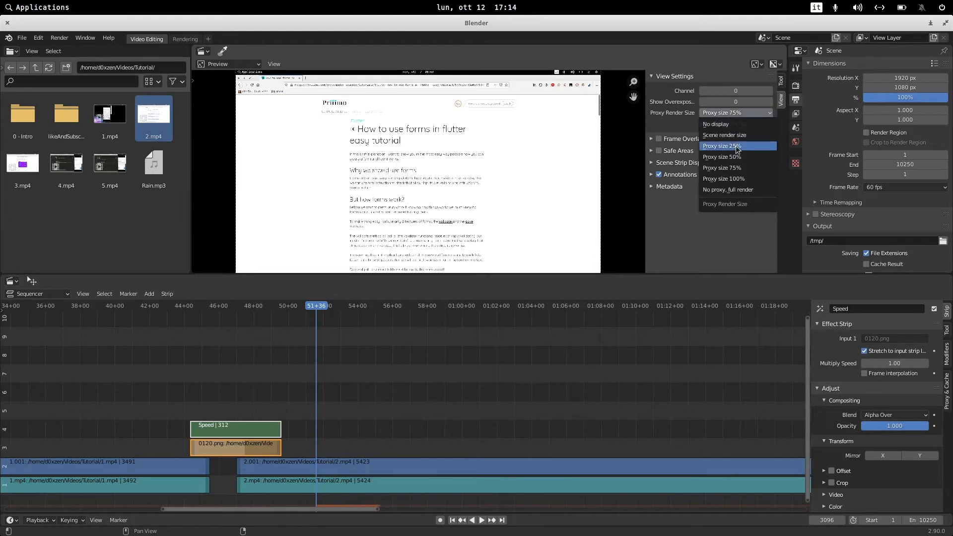
pyautogui.click(737, 147)
pyautogui.click(724, 113)
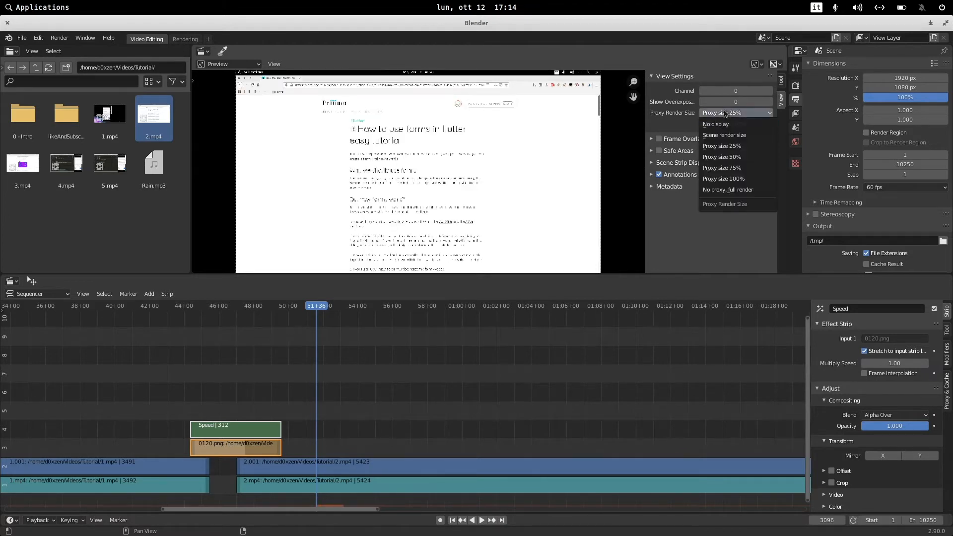
pyautogui.click(726, 136)
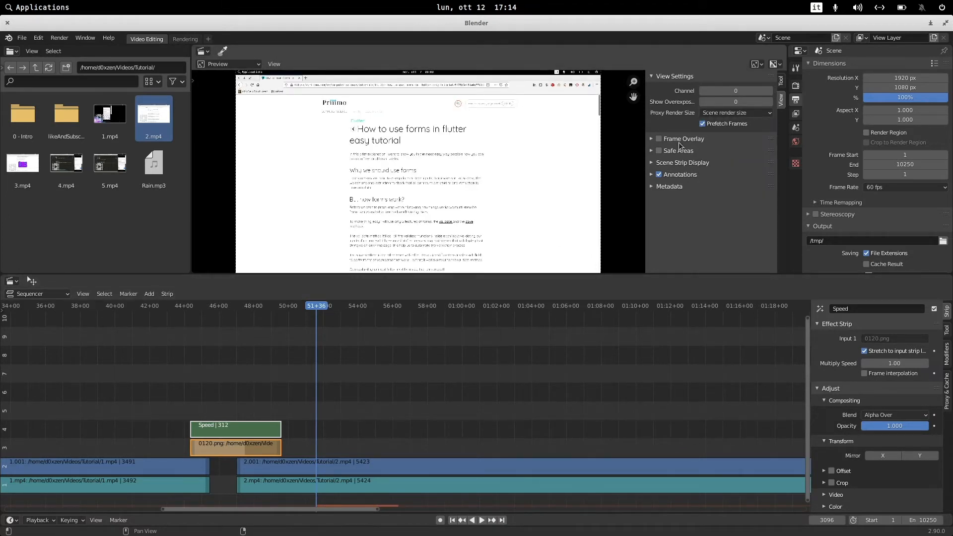
pyautogui.click(717, 113)
pyautogui.click(722, 133)
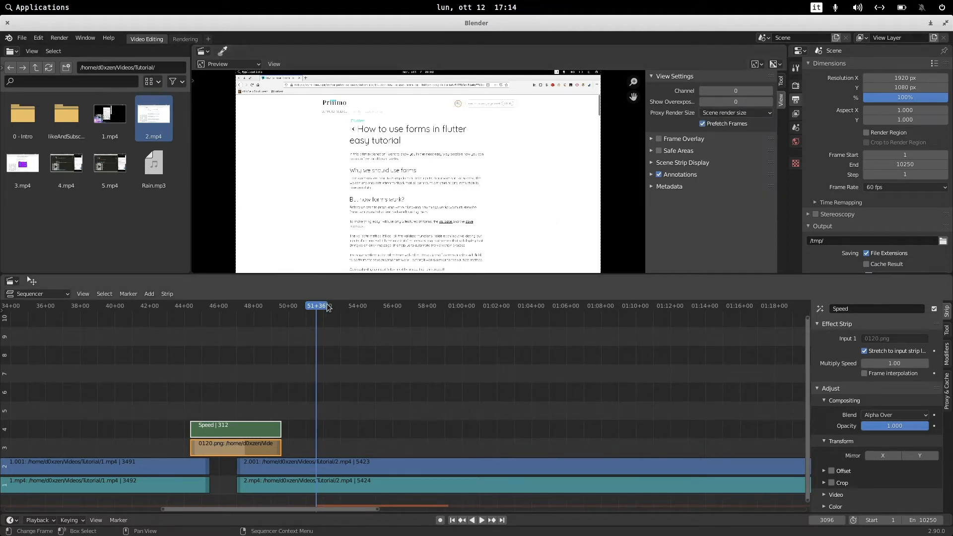
# Zoom the timeline out and drag 3.mp4 from the file browser into the sequencer.
pyautogui.moveTo(316, 305); pyautogui.dragTo(362, 304)
pyautogui.press('space')
pyautogui.click(380, 306)
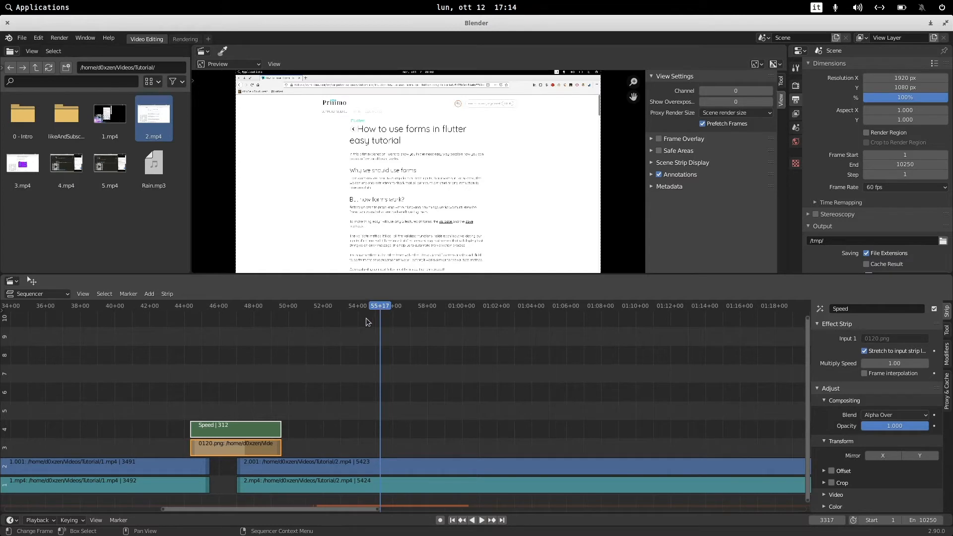
pyautogui.scroll(-8, 526, 405)
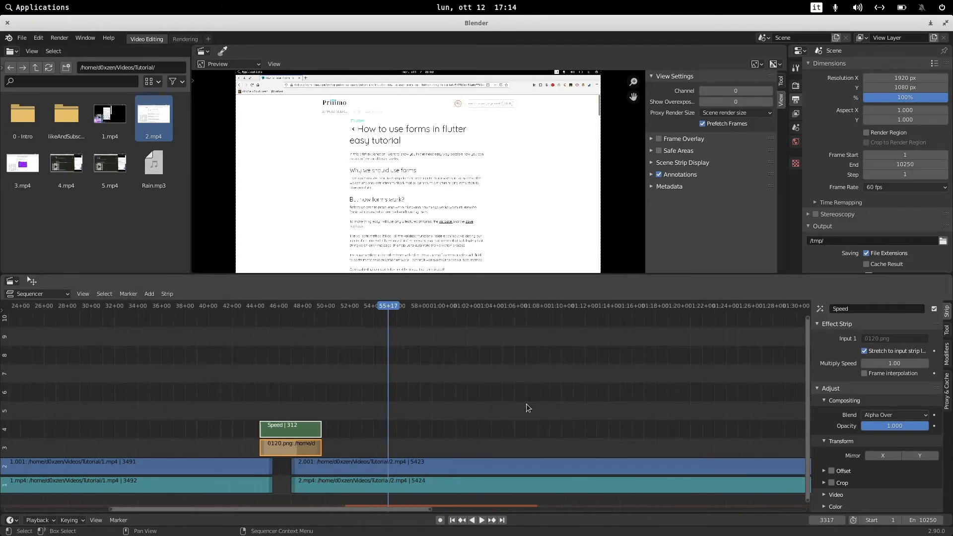
pyautogui.moveTo(604, 420); pyautogui.dragTo(298, 363, button='middle')
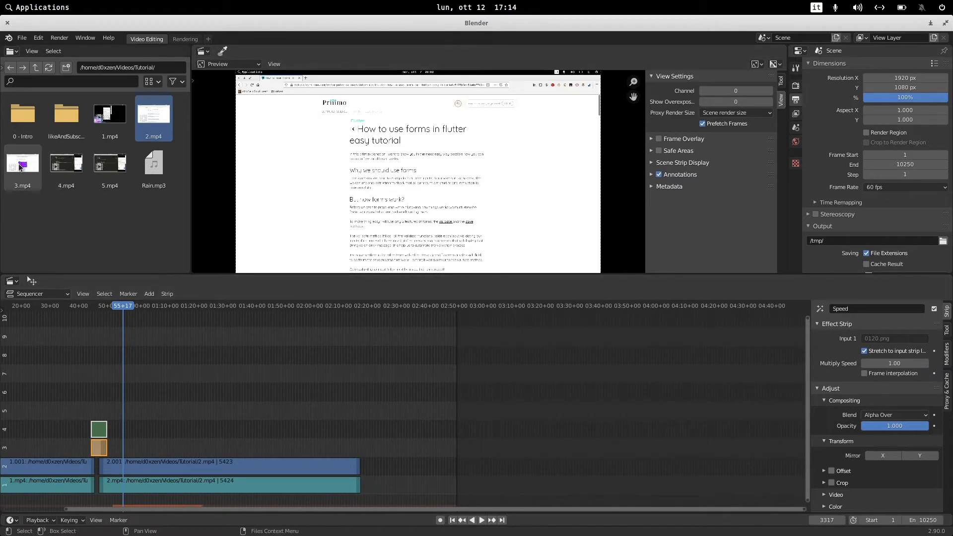
pyautogui.moveTo(22, 164); pyautogui.dragTo(387, 428)
pyautogui.moveTo(128, 362); pyautogui.dragTo(223, 449)
pyautogui.click(195, 382)
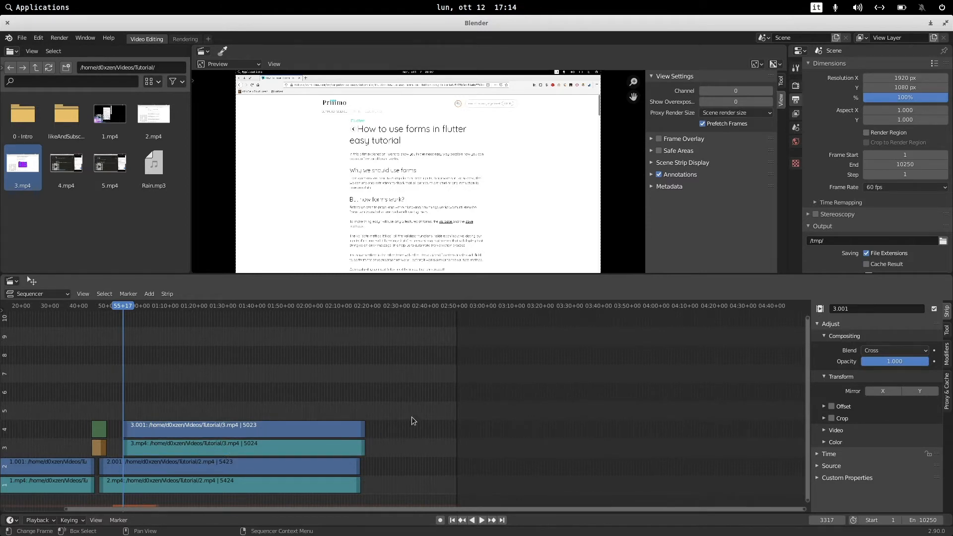
pyautogui.moveTo(403, 393); pyautogui.dragTo(217, 448)
pyautogui.moveTo(321, 382); pyautogui.dragTo(207, 452)
pyautogui.click(205, 398)
pyautogui.click(172, 432)
pyautogui.moveTo(168, 428); pyautogui.dragTo(323, 424)
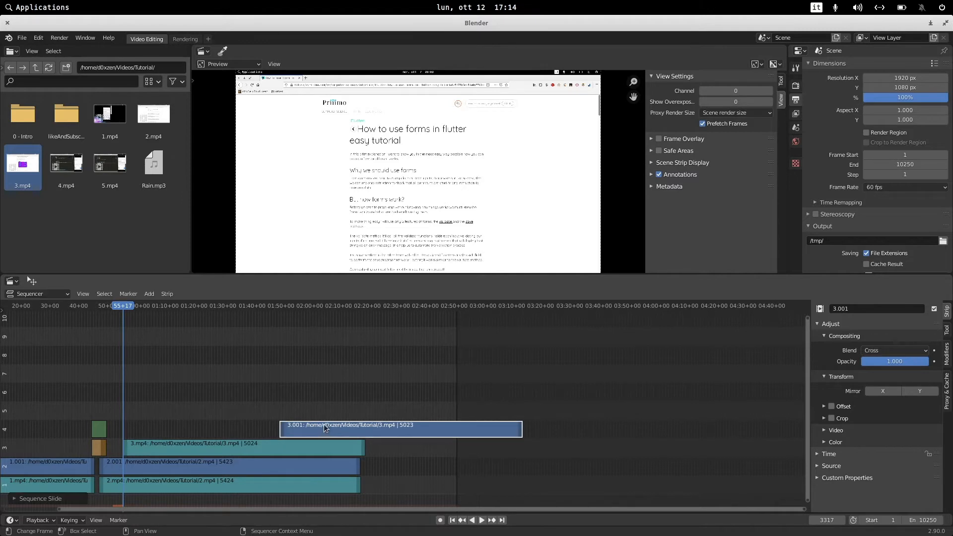
pyautogui.hotkey('ctrl', 'z')
# Select both 3.mp4 strips and move them to channels 1 and 2, snapped right after the end of 2.mp4.
pyautogui.moveTo(263, 375); pyautogui.dragTo(221, 453)
pyautogui.press('g')
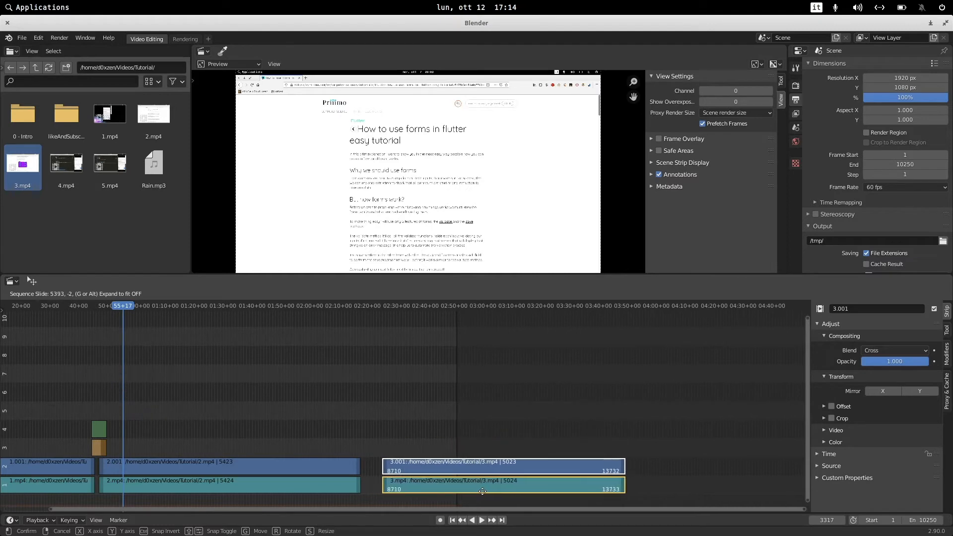
pyautogui.click(485, 489)
pyautogui.moveTo(385, 429); pyautogui.dragTo(436, 496)
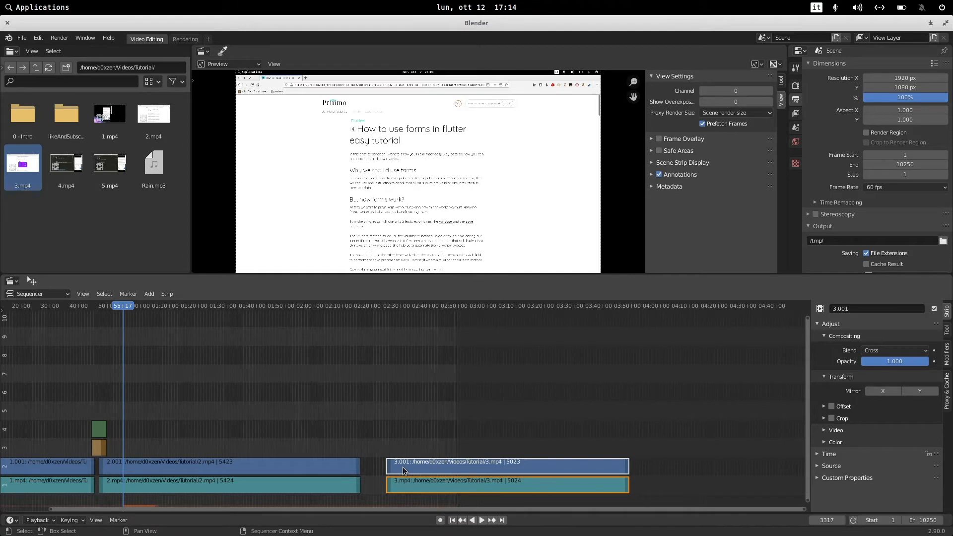
pyautogui.press('g')
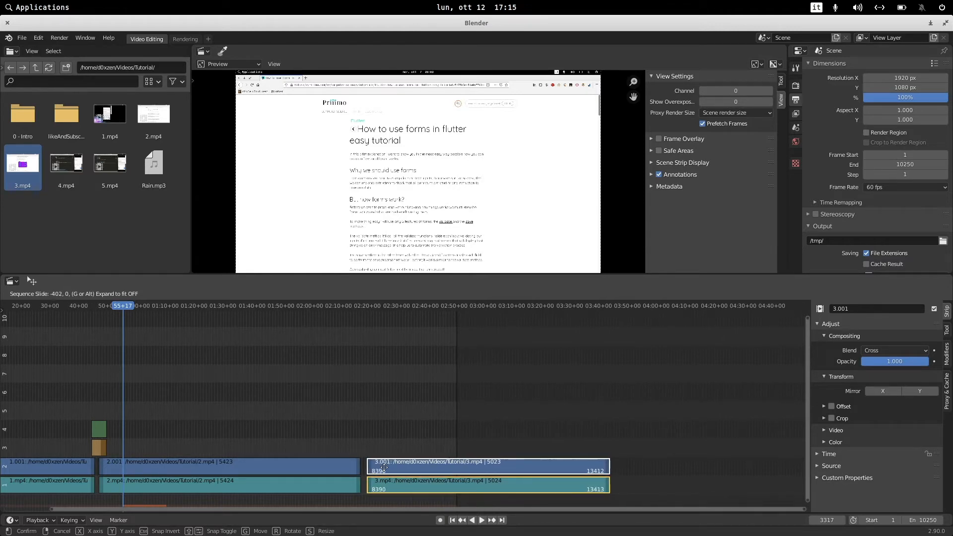
pyautogui.press('ctrl')
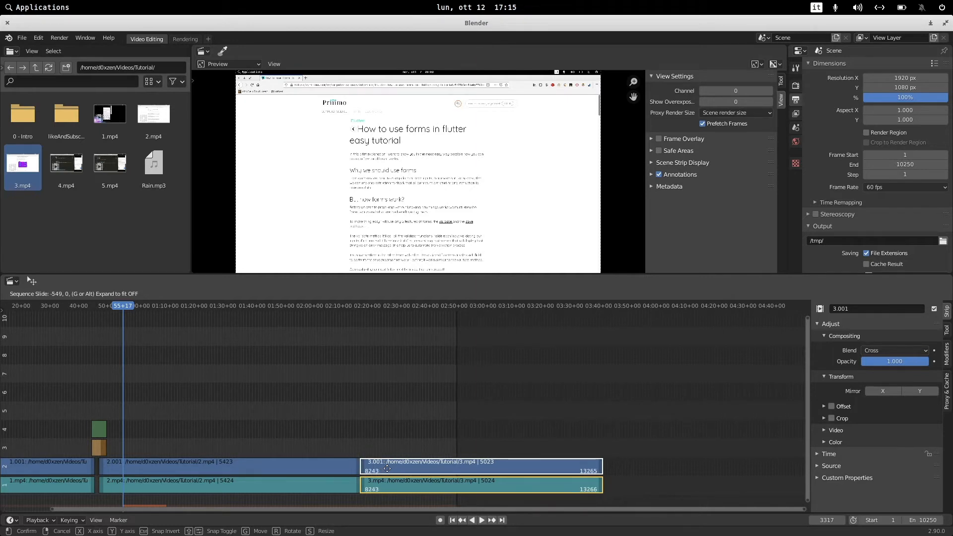
pyautogui.click(387, 468)
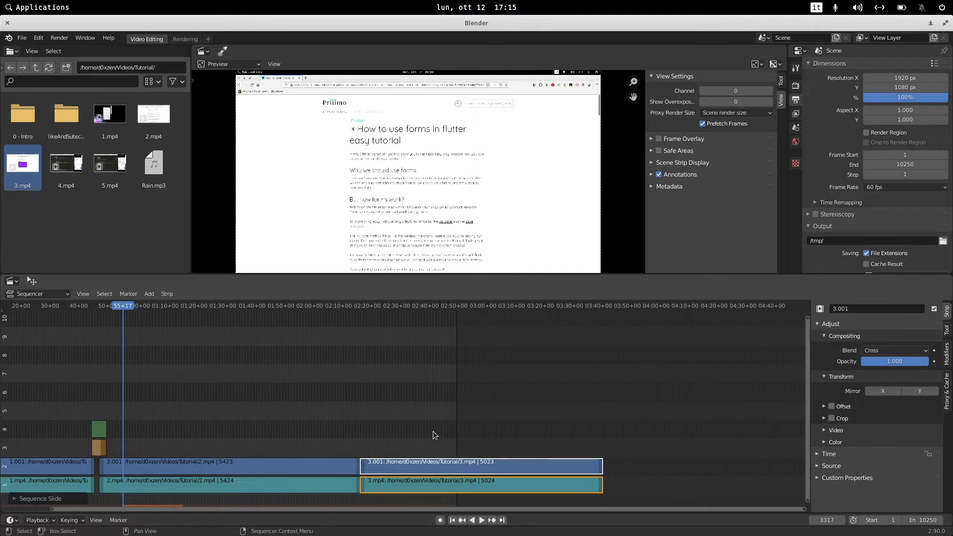
# Move the playhead to the end of 3.mp4 and set the scene end frame to 13258.
pyautogui.moveTo(350, 306)
pyautogui.mouseDown()
pyautogui.moveTo(363, 306)
pyautogui.moveTo(339, 308)
pyautogui.mouseUp()
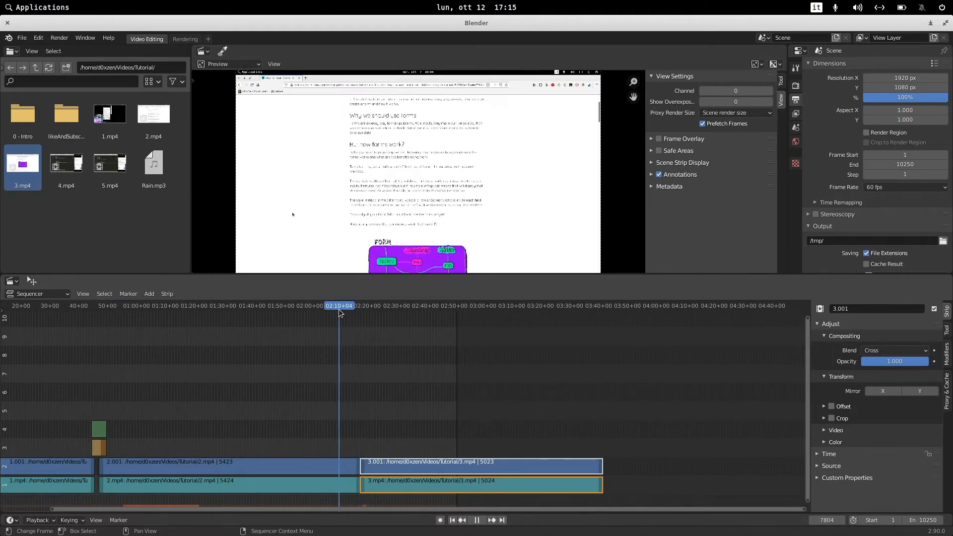
pyautogui.moveTo(426, 304); pyautogui.dragTo(603, 306)
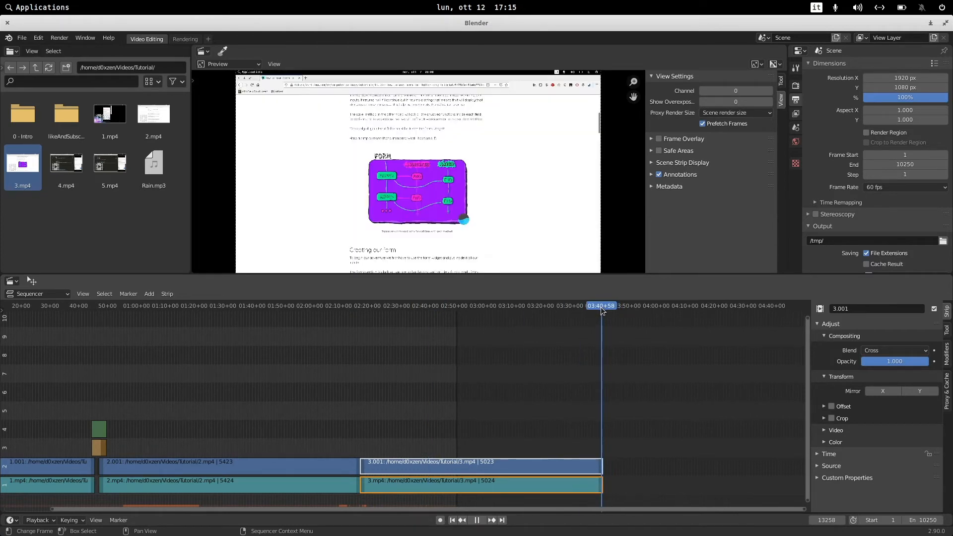
pyautogui.click(600, 306)
pyautogui.click(827, 521)
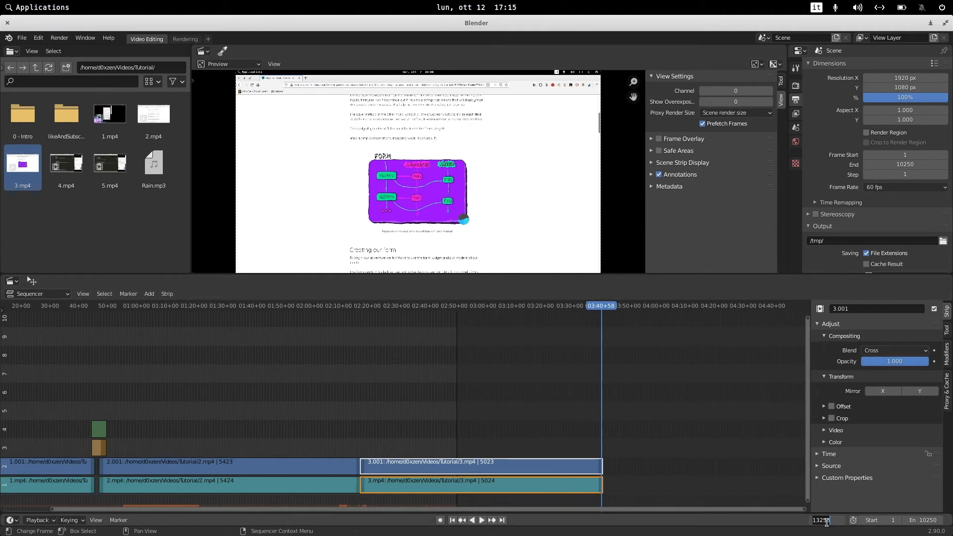
pyautogui.click(927, 521)
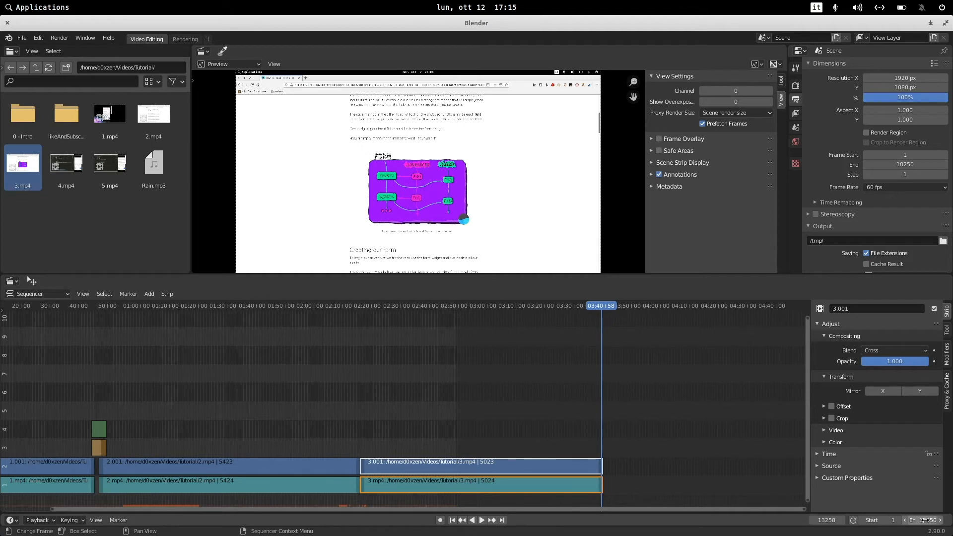
pyautogui.write('13258')
pyautogui.press('Return')
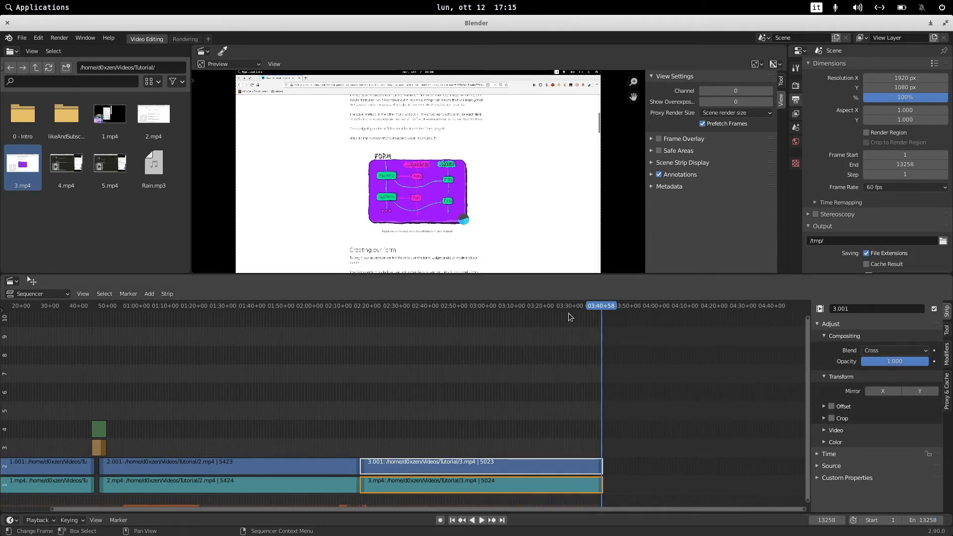
# Add the likeAndSubscribe PNG sequence as an image strip at frame 6339 on channel 4 and play it back.
pyautogui.moveTo(589, 309); pyautogui.dragTo(536, 307)
pyautogui.moveTo(471, 305); pyautogui.dragTo(461, 306)
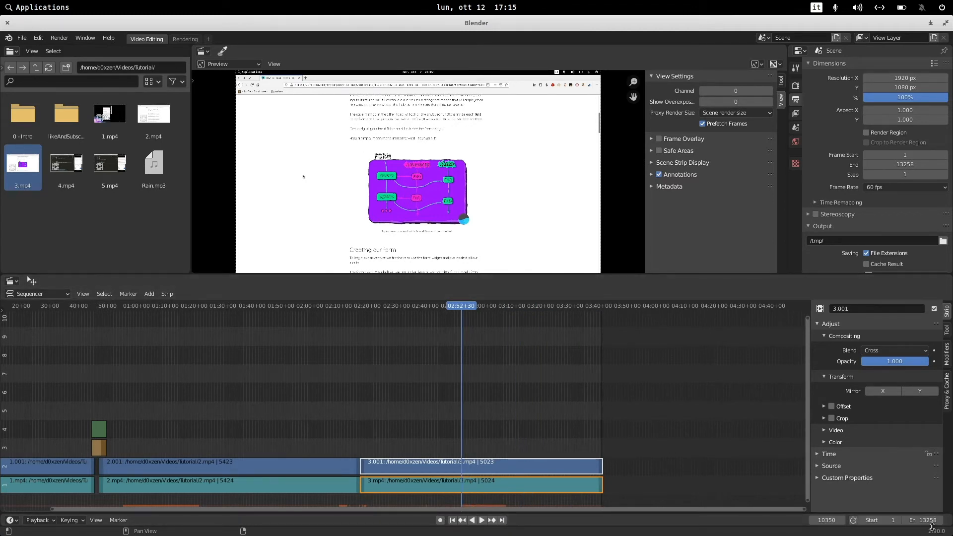
pyautogui.moveTo(592, 305); pyautogui.dragTo(476, 306)
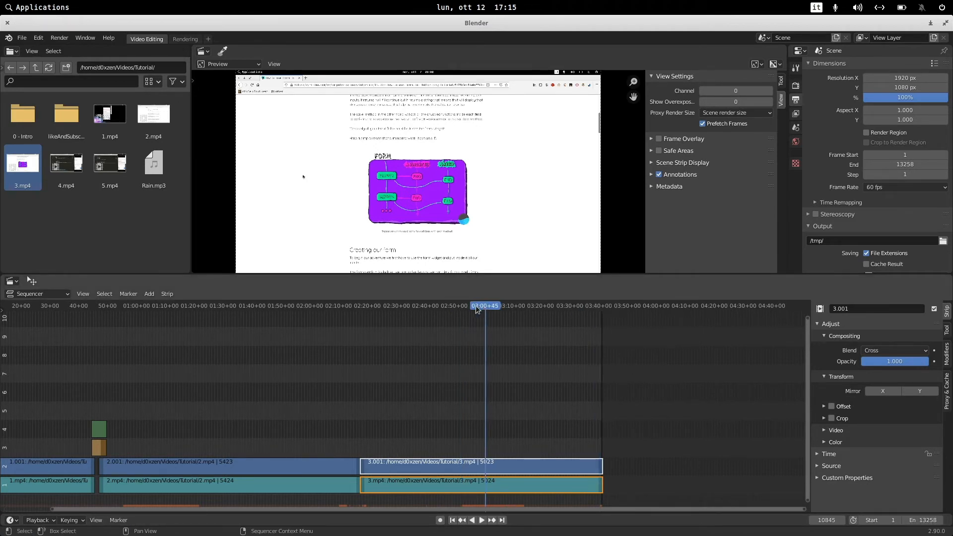
pyautogui.click(252, 304)
pyautogui.moveTo(196, 306); pyautogui.dragTo(268, 306)
pyautogui.click(288, 377)
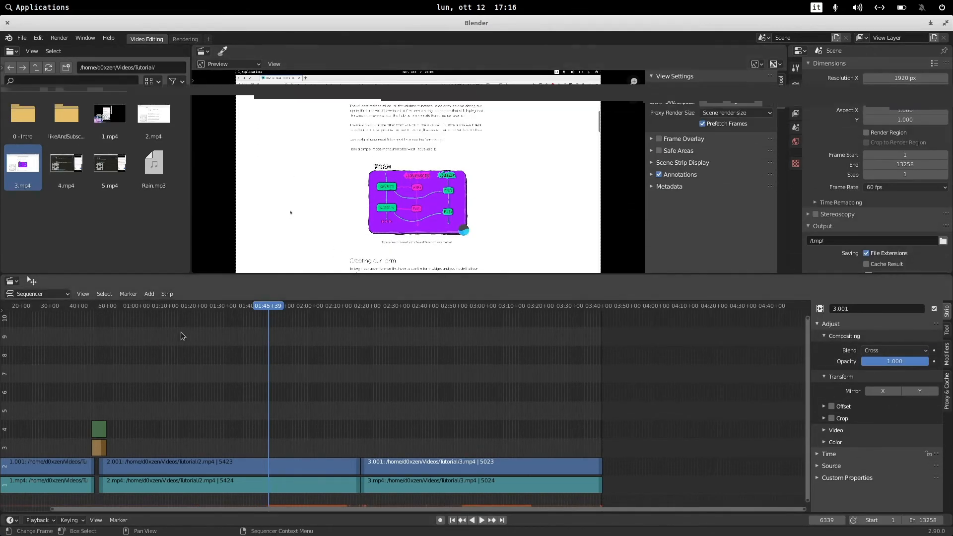
pyautogui.click(150, 294)
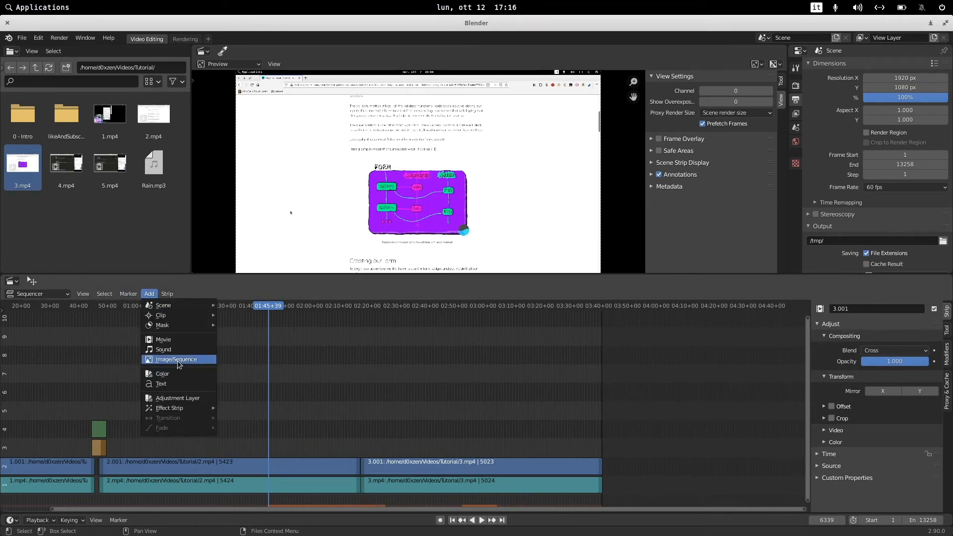
pyautogui.click(178, 359)
pyautogui.doubleClick(373, 199)
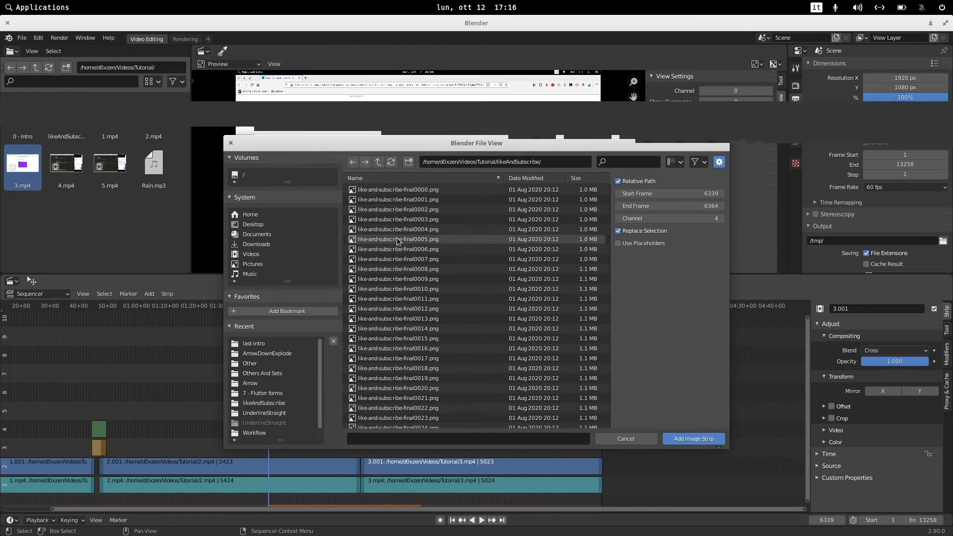
pyautogui.click(383, 199)
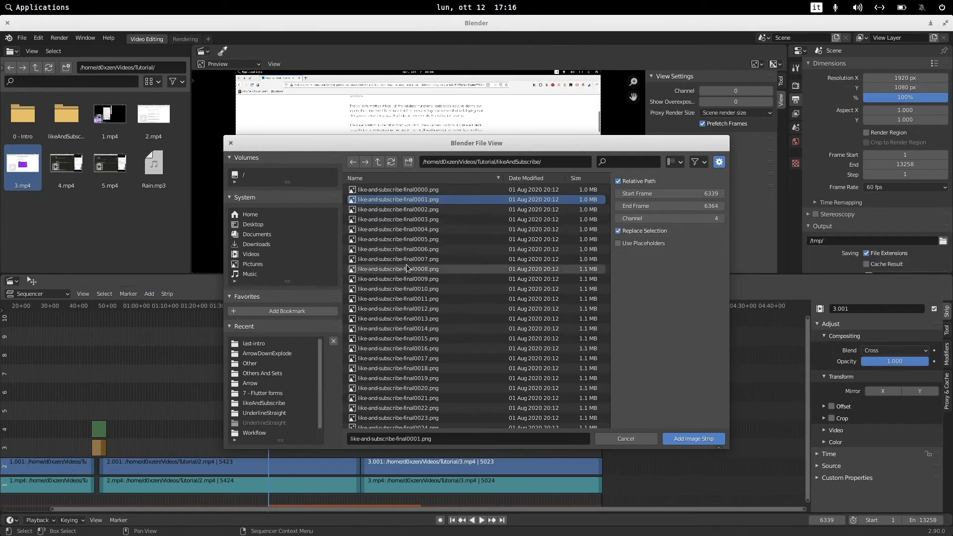
pyautogui.press('a')
pyautogui.click(700, 440)
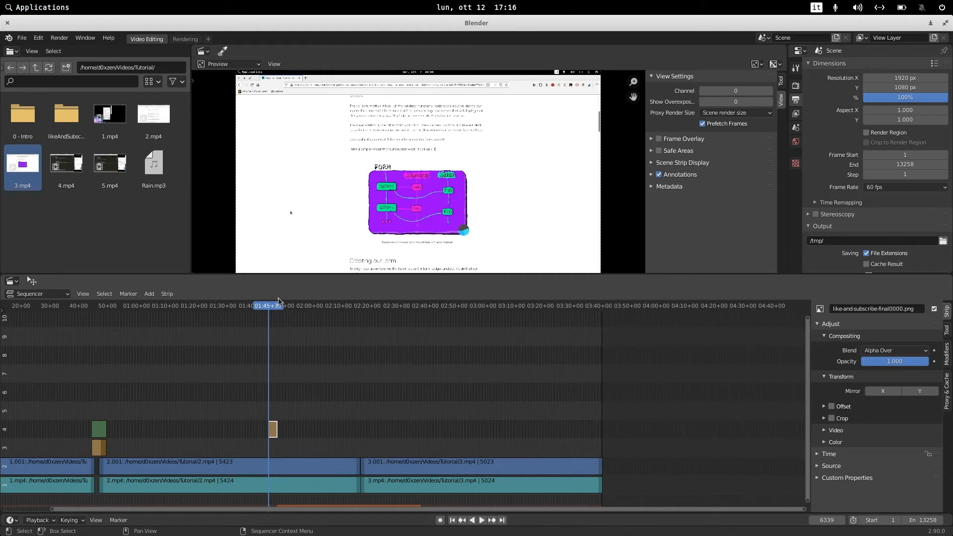
pyautogui.click(266, 305)
pyautogui.press('space')
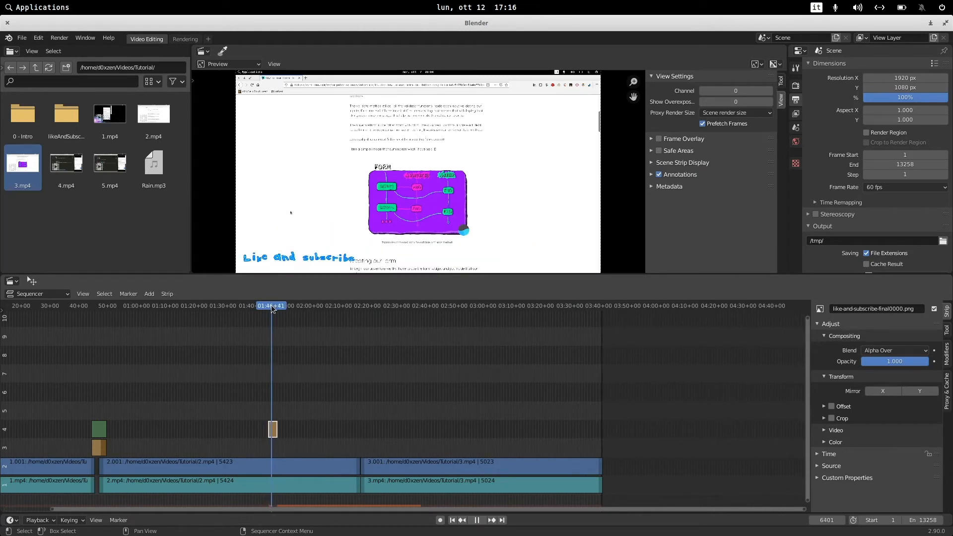
# Add a Speed effect strip to the like-and-subscribe image strip.
pyautogui.click(270, 308)
pyautogui.moveTo(271, 308); pyautogui.dragTo(269, 311)
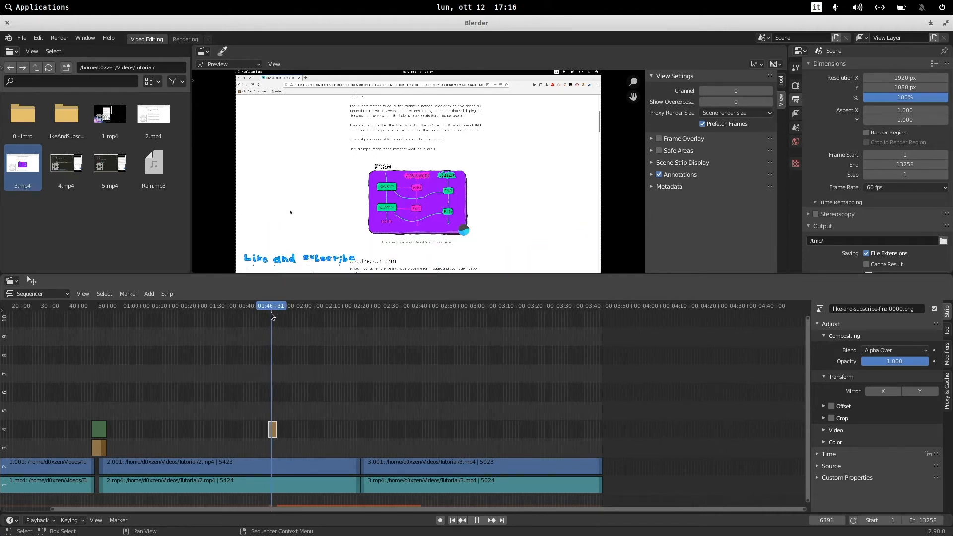
pyautogui.press('space')
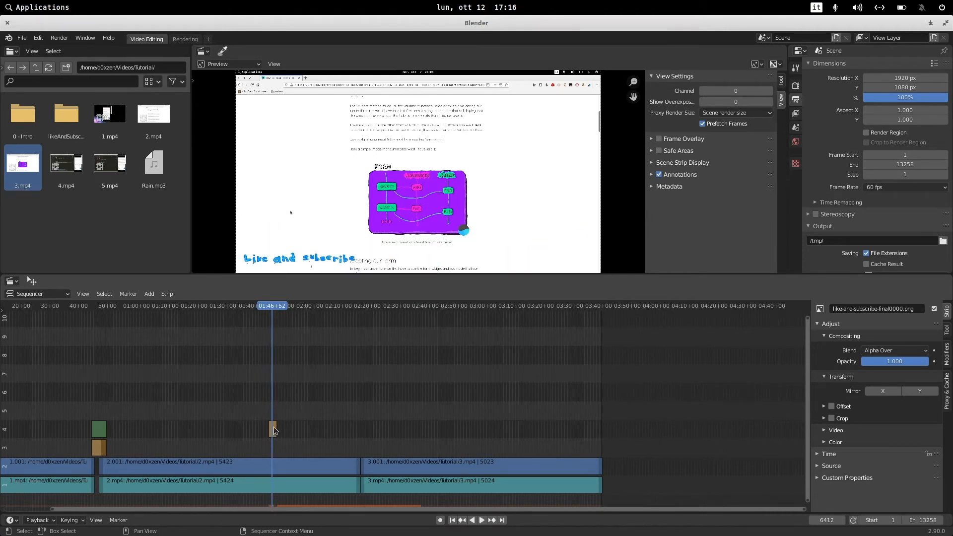
pyautogui.click(273, 428)
pyautogui.click(149, 294)
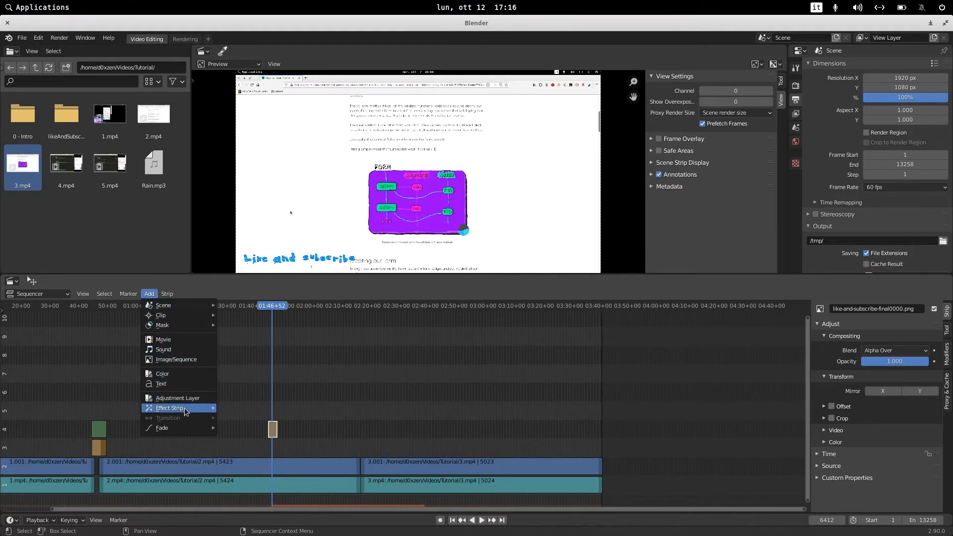
pyautogui.moveTo(185, 407)
pyautogui.click(249, 381)
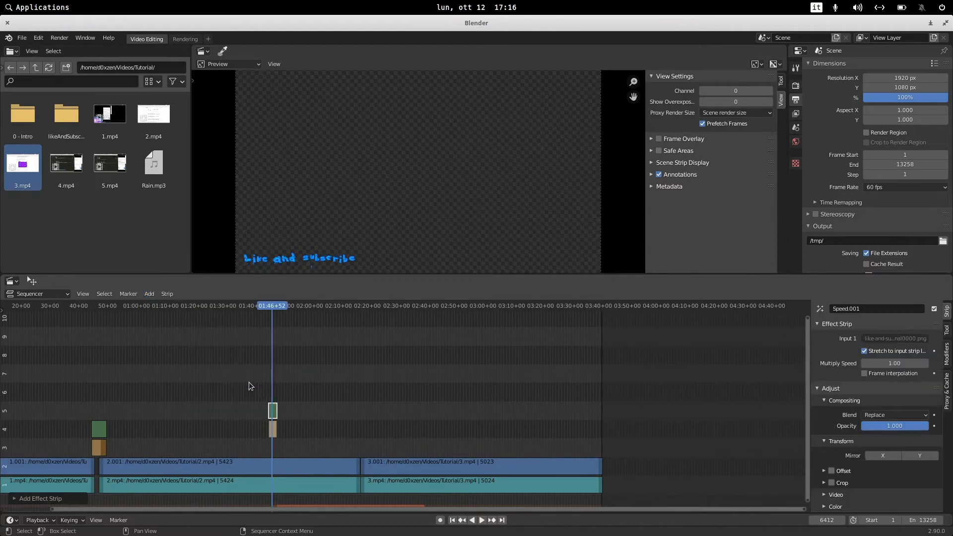
# Set the like-and-subscribe image strip's blend mode to Alpha Under.
pyautogui.scroll(5, 293, 404)
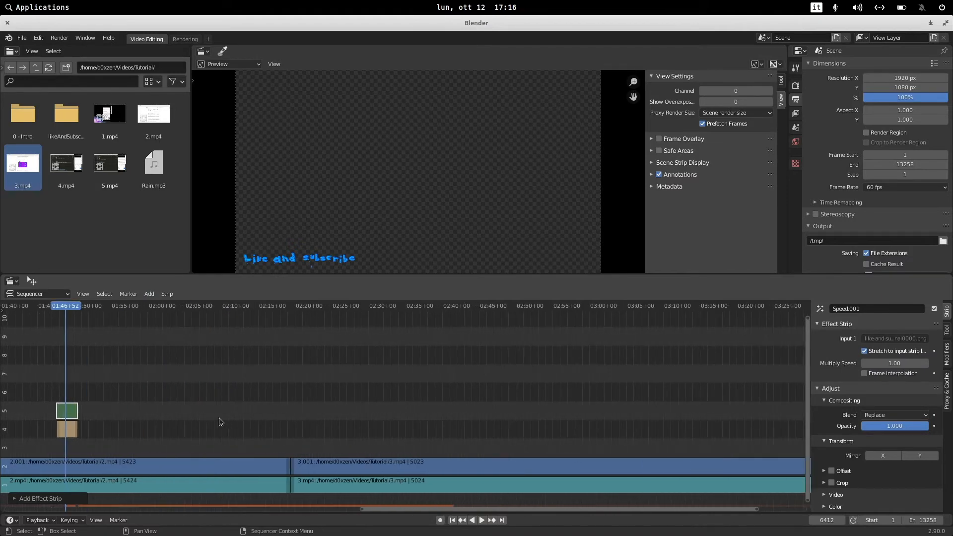
pyautogui.moveTo(125, 401); pyautogui.dragTo(287, 406, button='middle')
pyautogui.scroll(1, 246, 426)
pyautogui.moveTo(209, 440); pyautogui.dragTo(248, 437)
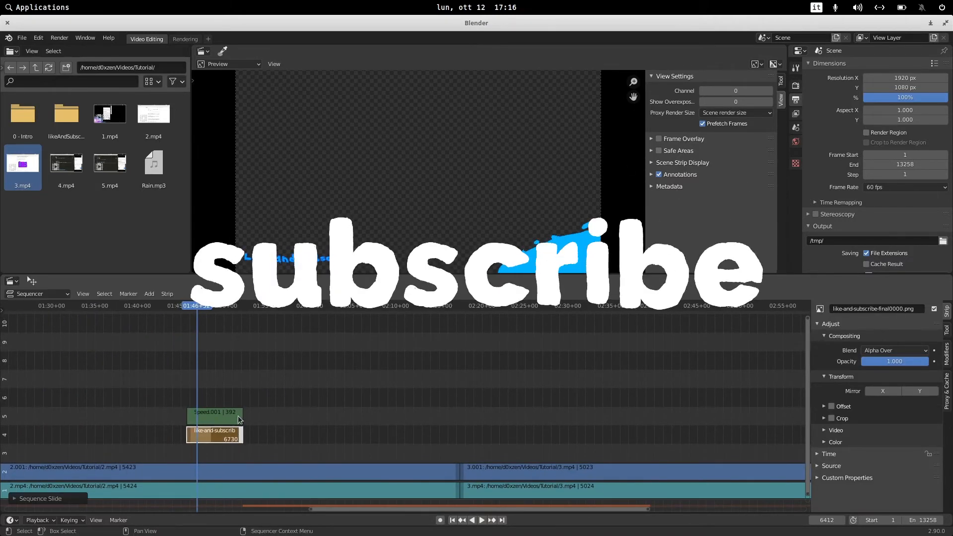
pyautogui.click(196, 311)
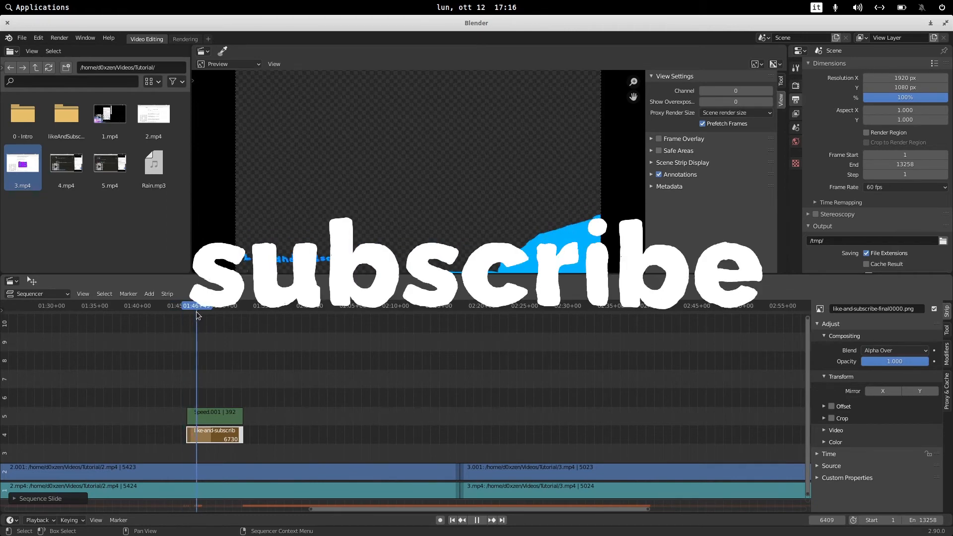
pyautogui.click(229, 417)
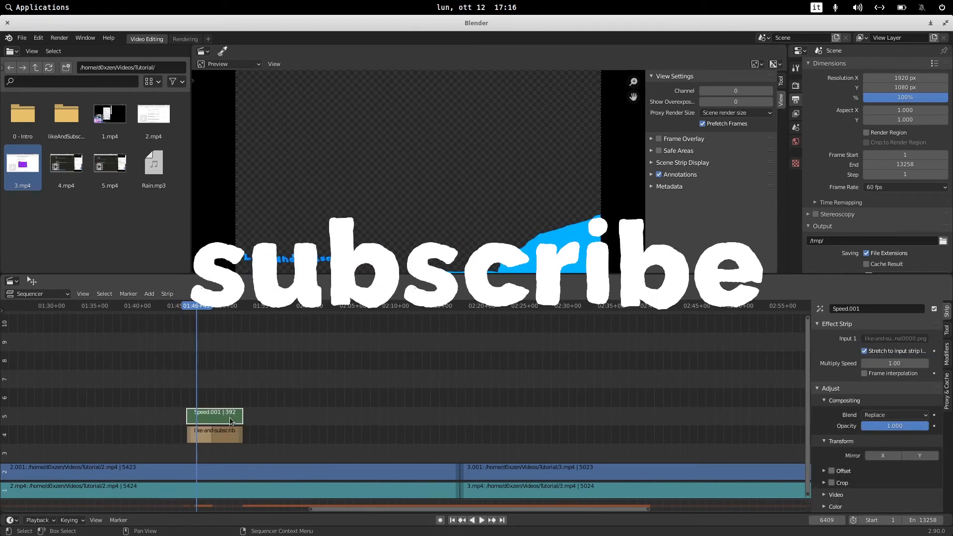
pyautogui.click(221, 437)
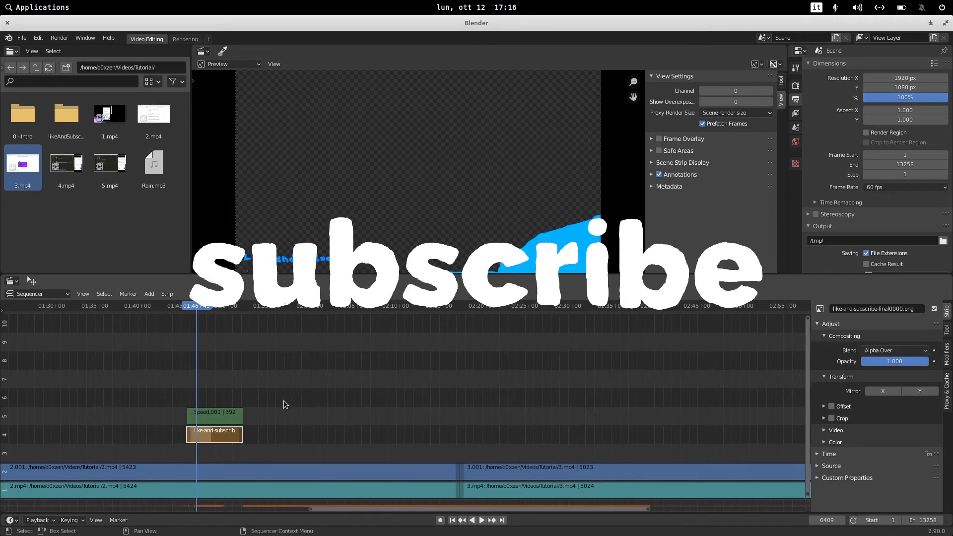
pyautogui.click(887, 350)
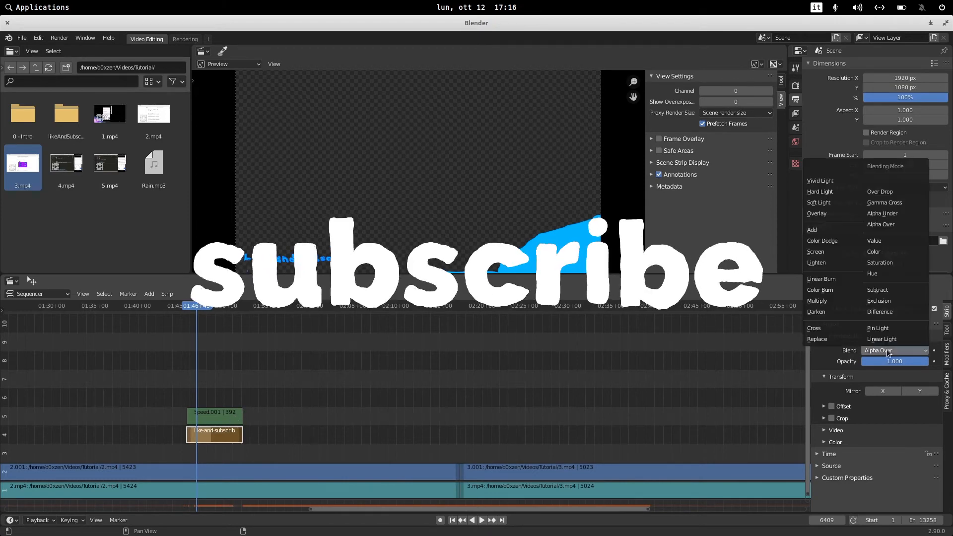
pyautogui.click(899, 214)
# Set the Speed strip's blend mode to Over Drop and play the overlay.
pyautogui.click(225, 416)
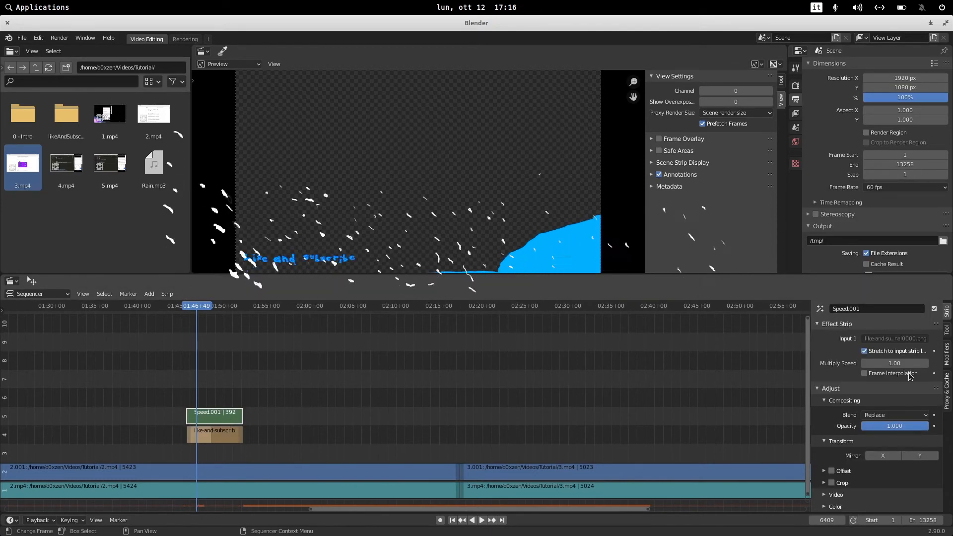
pyautogui.click(879, 416)
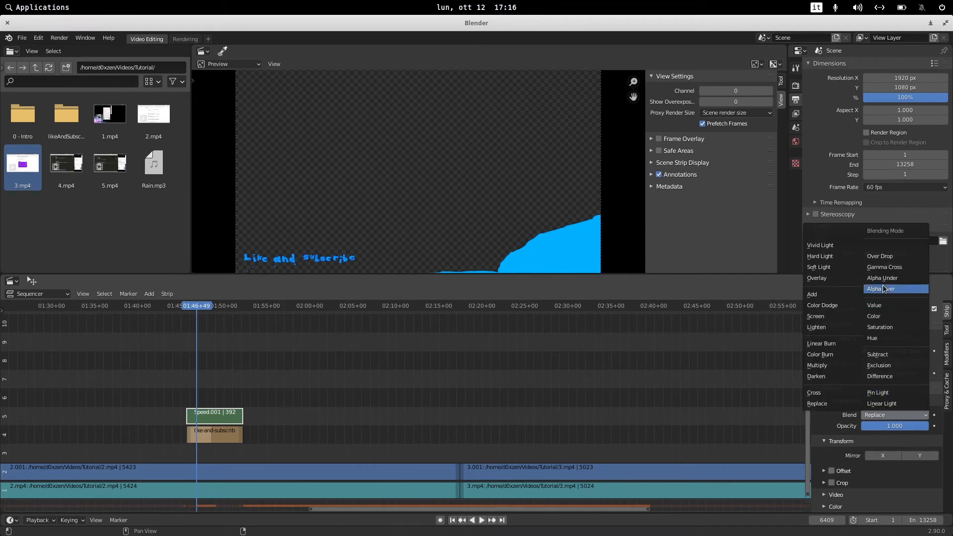
pyautogui.click(888, 257)
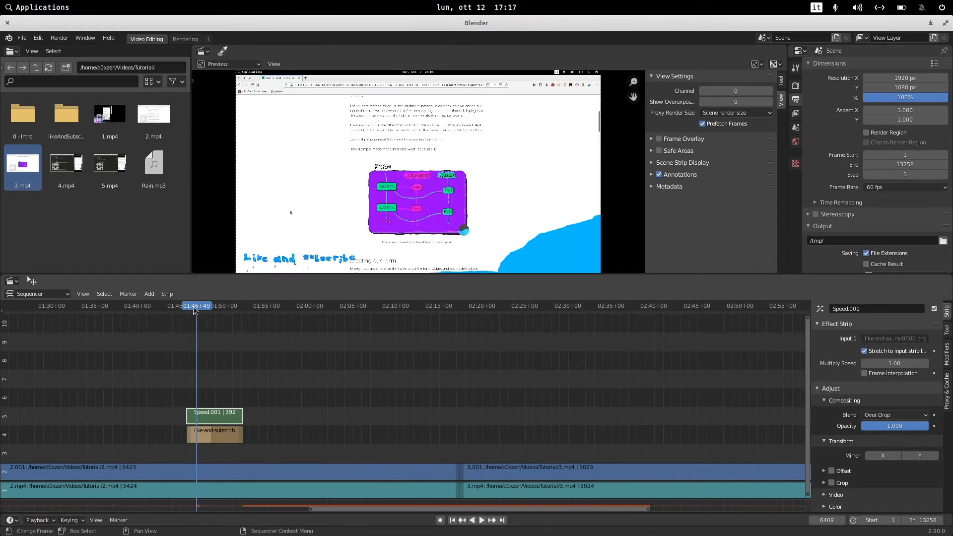
pyautogui.press('space')
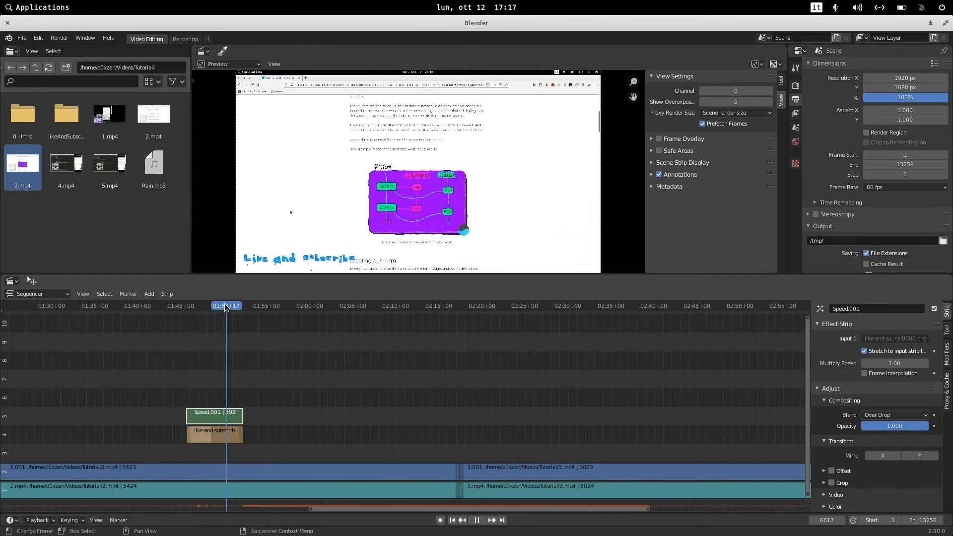
# Move the Speed and like-and-subscribe strips down to channels 4 and 3 and play the overlay back.
pyautogui.click(204, 306)
pyautogui.moveTo(235, 383); pyautogui.dragTo(215, 453)
pyautogui.moveTo(209, 306); pyautogui.dragTo(192, 307)
pyautogui.press('space')
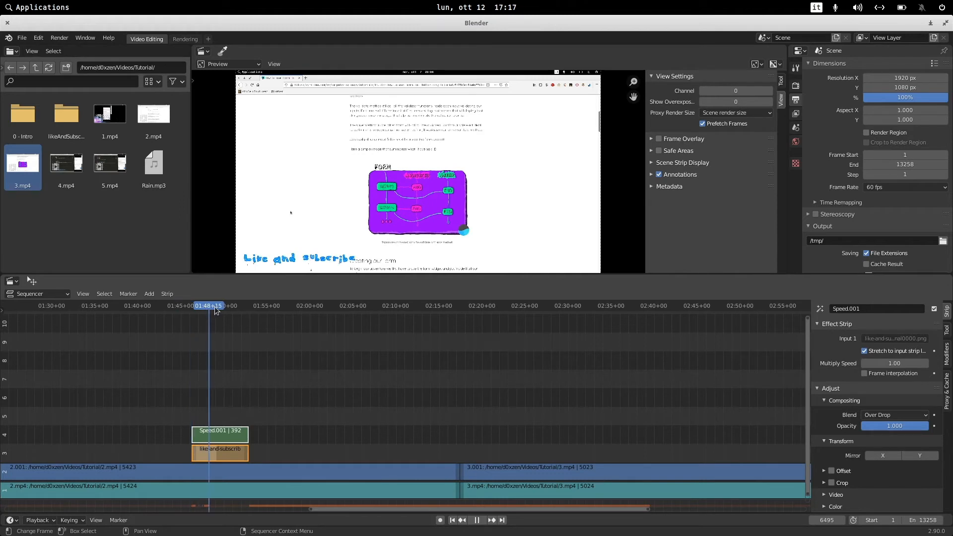
pyautogui.moveTo(236, 311)
pyautogui.mouseDown()
pyautogui.moveTo(249, 315)
pyautogui.moveTo(232, 314)
pyautogui.mouseUp()
pyautogui.press('space')
pyautogui.click(374, 373)
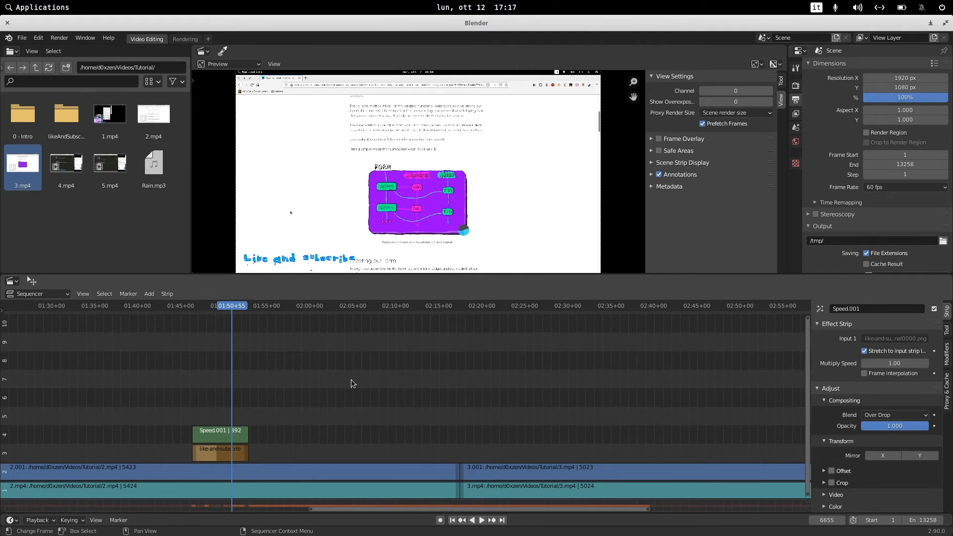
# Select all video and image strips and move them up two channels.
pyautogui.keyDown('ctrl'); pyautogui.moveTo(341, 373); pyautogui.dragTo(386, 427, button='middle'); pyautogui.keyUp('ctrl')
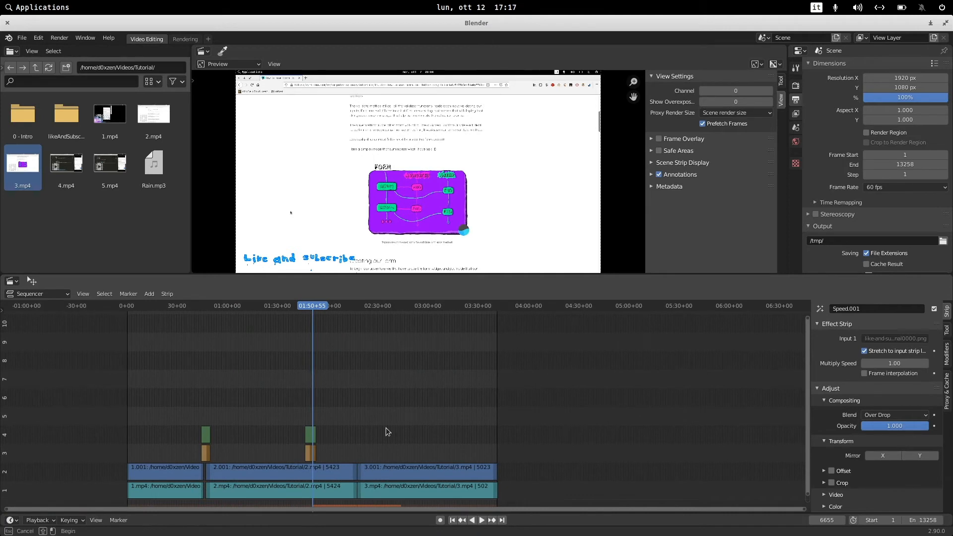
pyautogui.moveTo(450, 389); pyautogui.dragTo(187, 453)
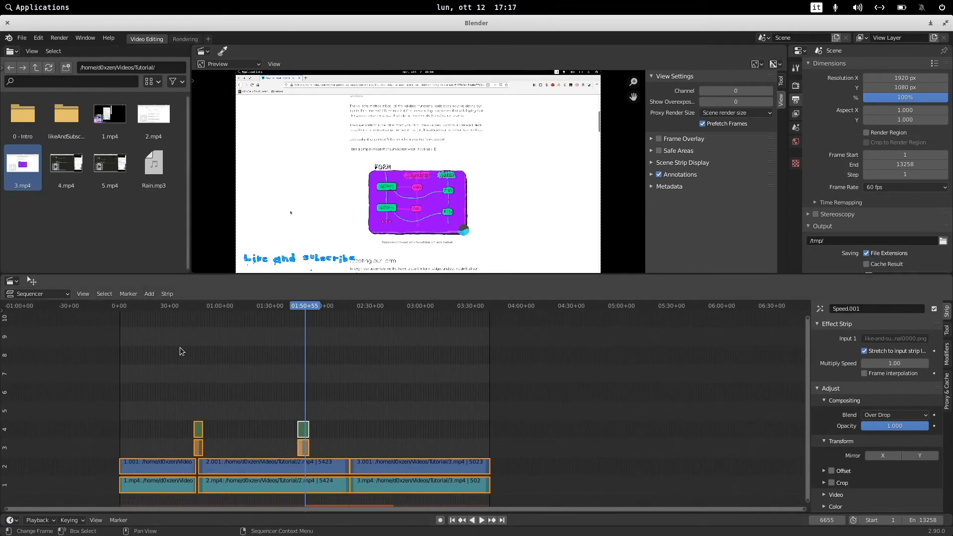
pyautogui.moveTo(132, 392); pyautogui.dragTo(460, 496)
pyautogui.moveTo(462, 374); pyautogui.dragTo(139, 498)
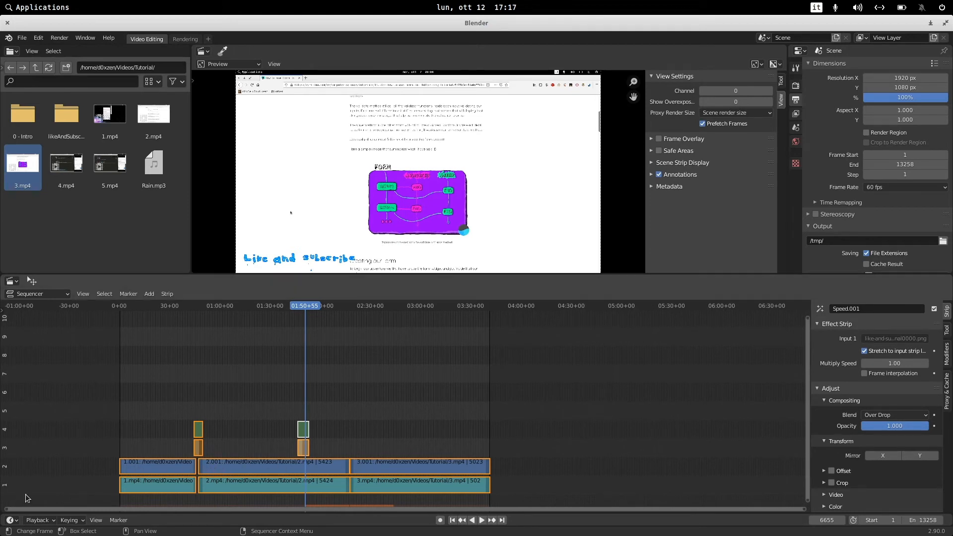
pyautogui.press('g')
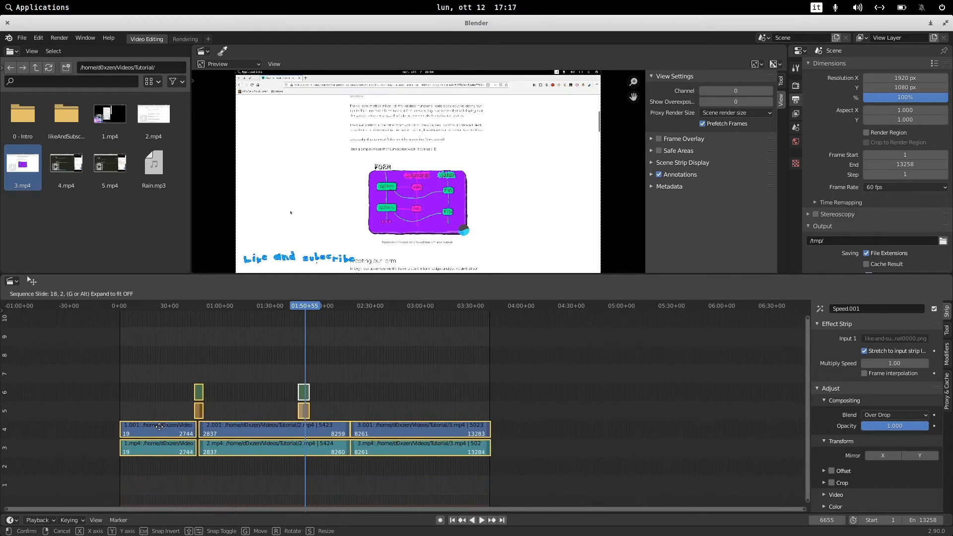
pyautogui.click(159, 426)
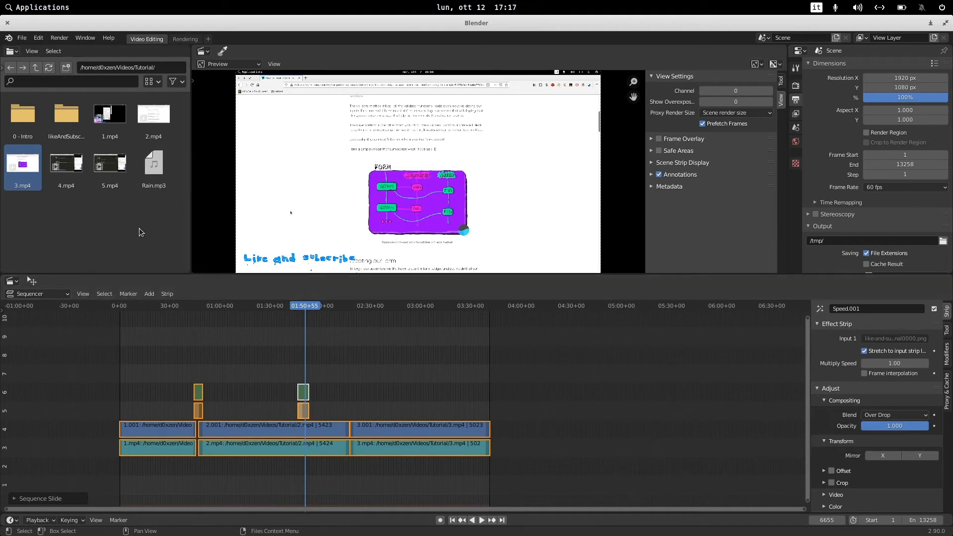
# Add Rain.mp3 as a sound strip and move it to channel 2 at the start of the timeline.
pyautogui.click(174, 370)
pyautogui.moveTo(154, 167); pyautogui.dragTo(139, 465)
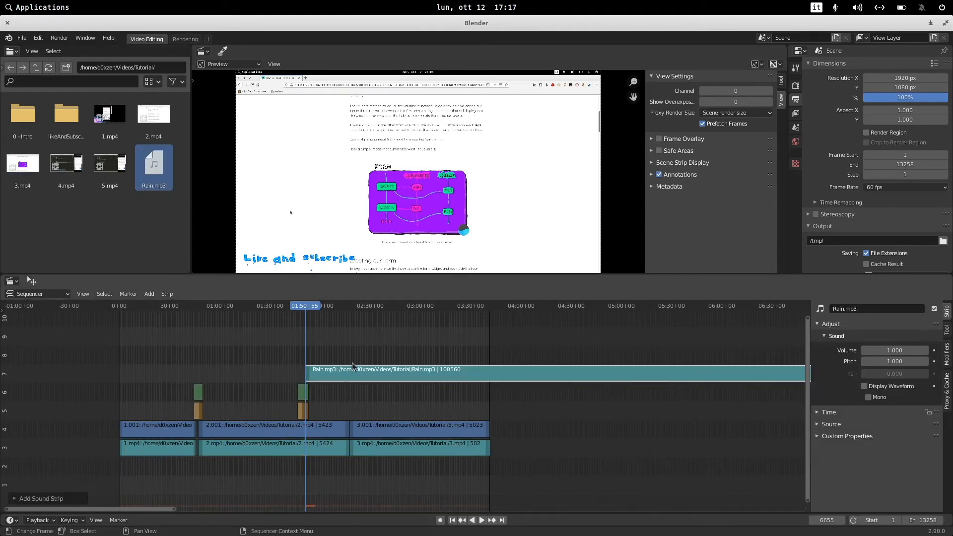
pyautogui.moveTo(346, 371); pyautogui.dragTo(71, 465)
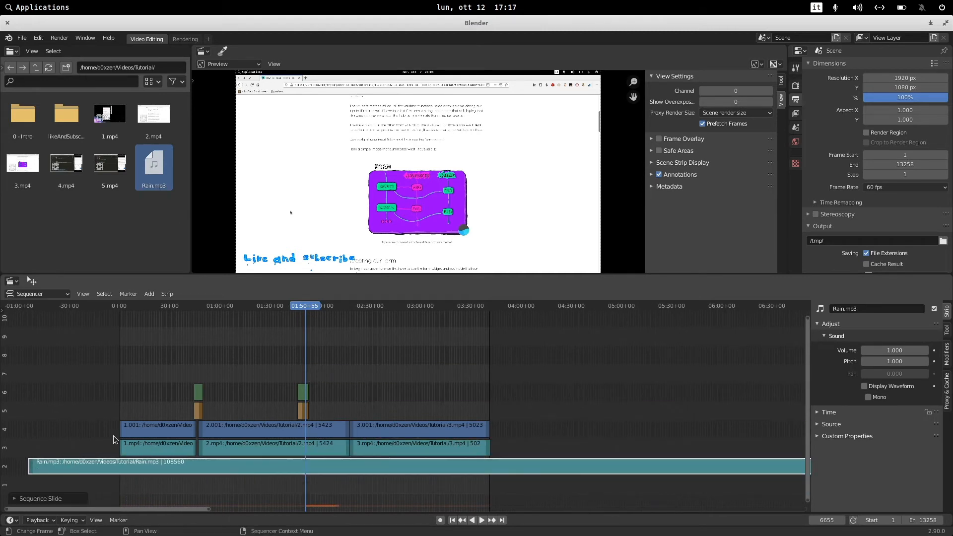
# Set the Rain.mp3 strip's volume to 0.025.
pyautogui.click(160, 305)
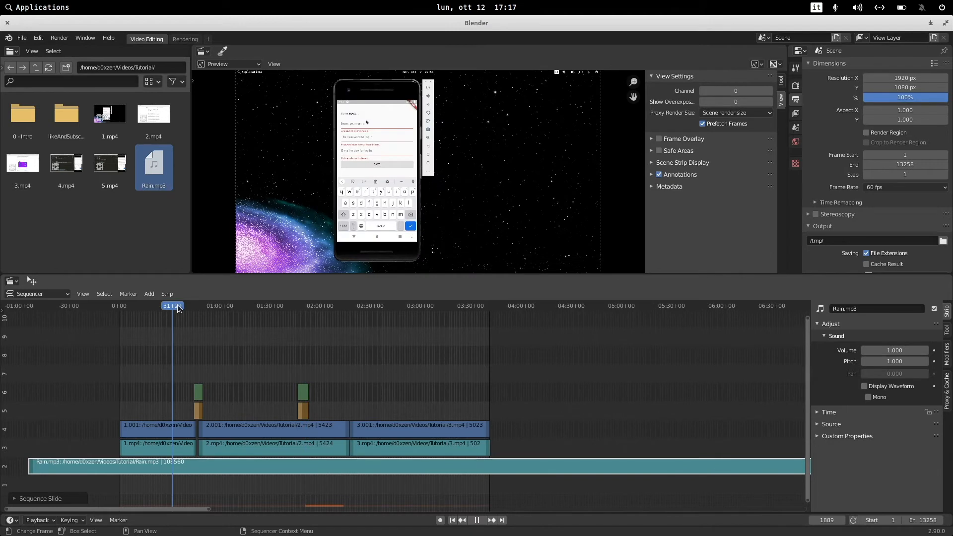
pyautogui.moveTo(180, 305); pyautogui.dragTo(189, 305)
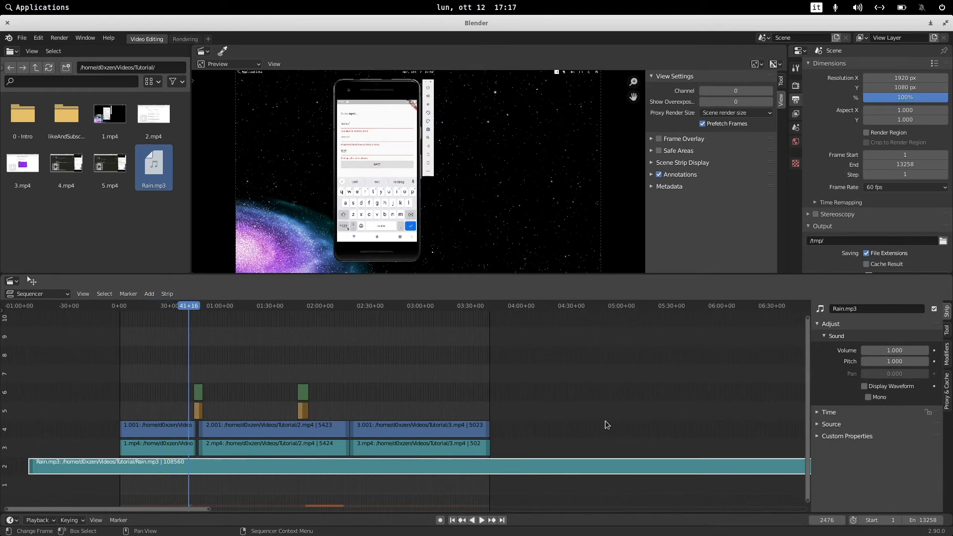
pyautogui.click(897, 351)
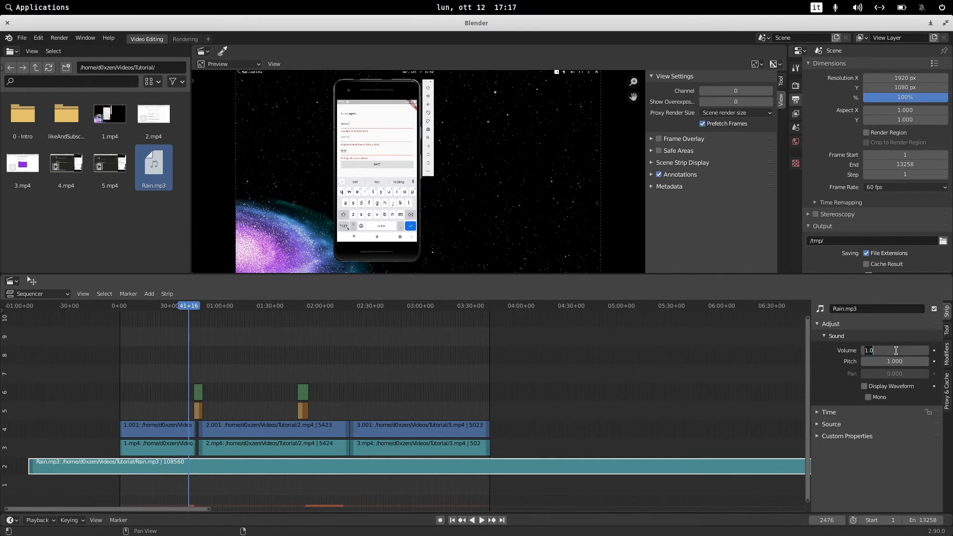
pyautogui.write('0.25')
pyautogui.press('Return')
pyautogui.click(876, 351)
pyautogui.click(871, 350)
# Move the playhead to about 44 seconds and insert a keyframe on the Rain volume.
pyautogui.scroll(10, 179, 391)
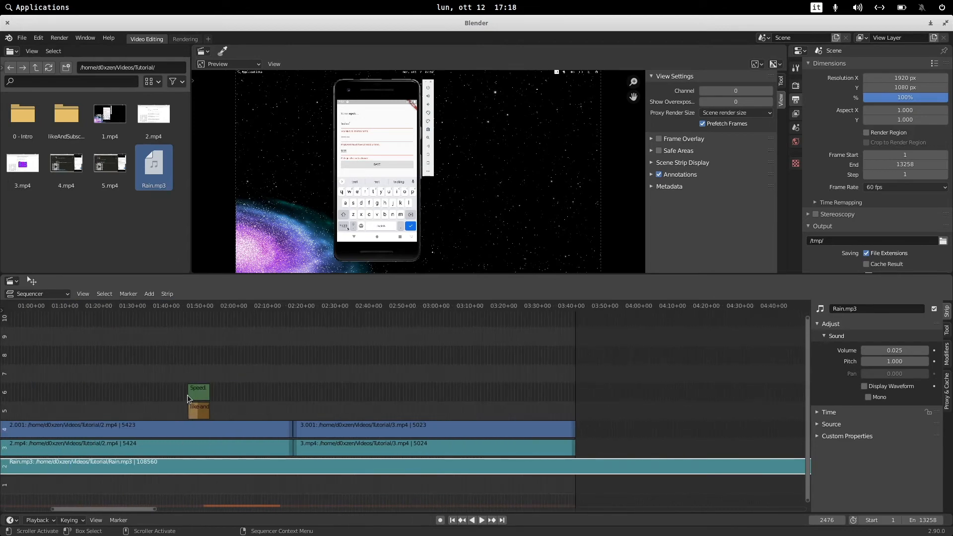
pyautogui.moveTo(214, 383); pyautogui.dragTo(683, 354, button='middle')
pyautogui.scroll(13, 411, 421)
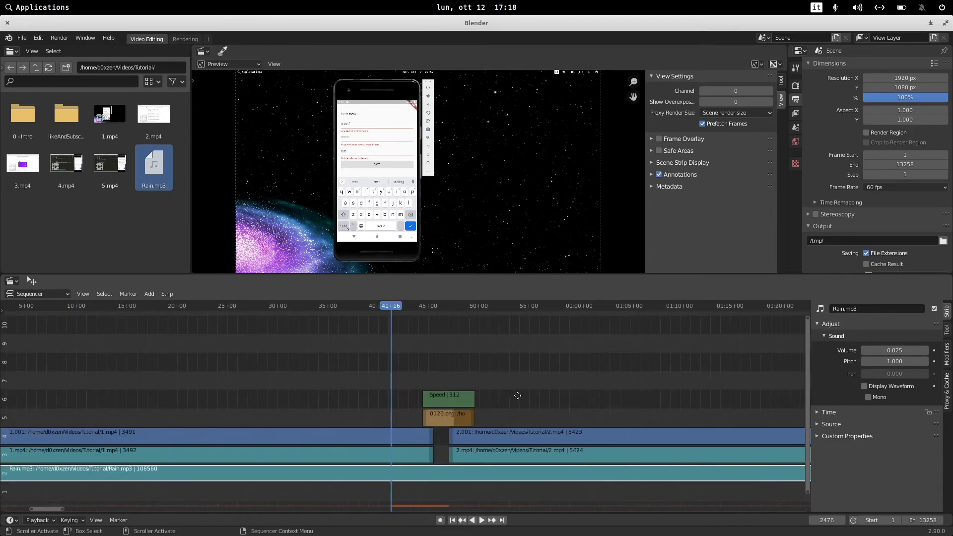
pyautogui.moveTo(517, 396); pyautogui.dragTo(438, 375, button='middle')
pyautogui.moveTo(317, 308); pyautogui.dragTo(338, 317)
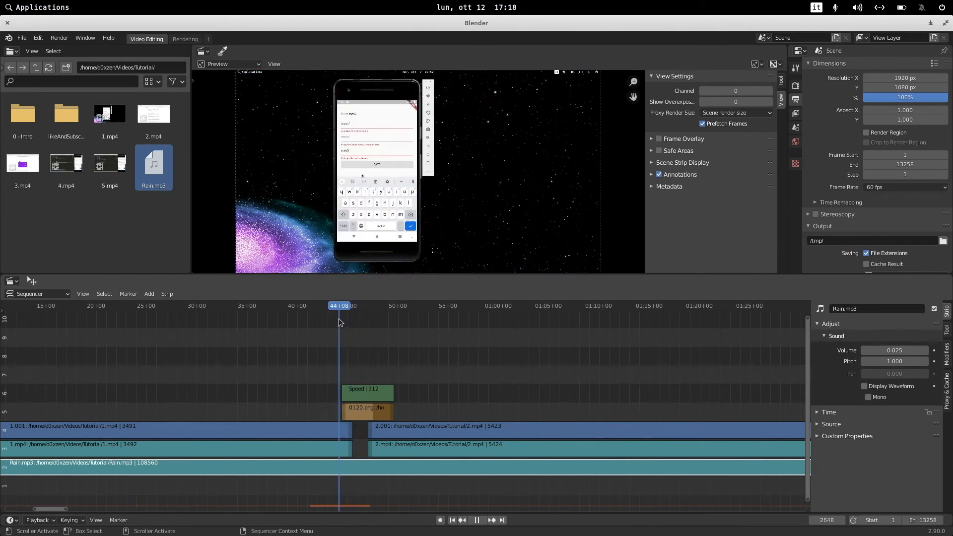
pyautogui.click(935, 350)
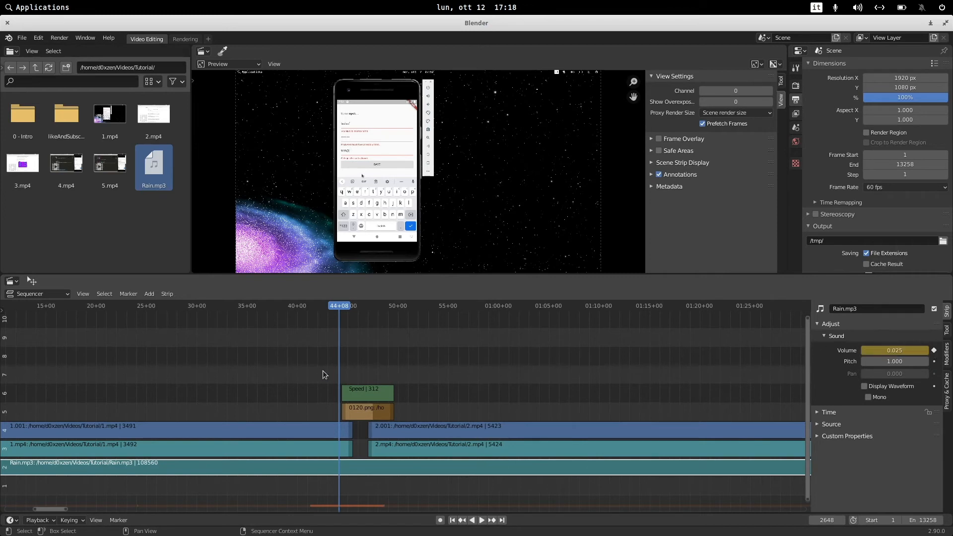
# Raise the Rain volume to 0.425 at about 45 seconds and keyframe it.
pyautogui.press('space')
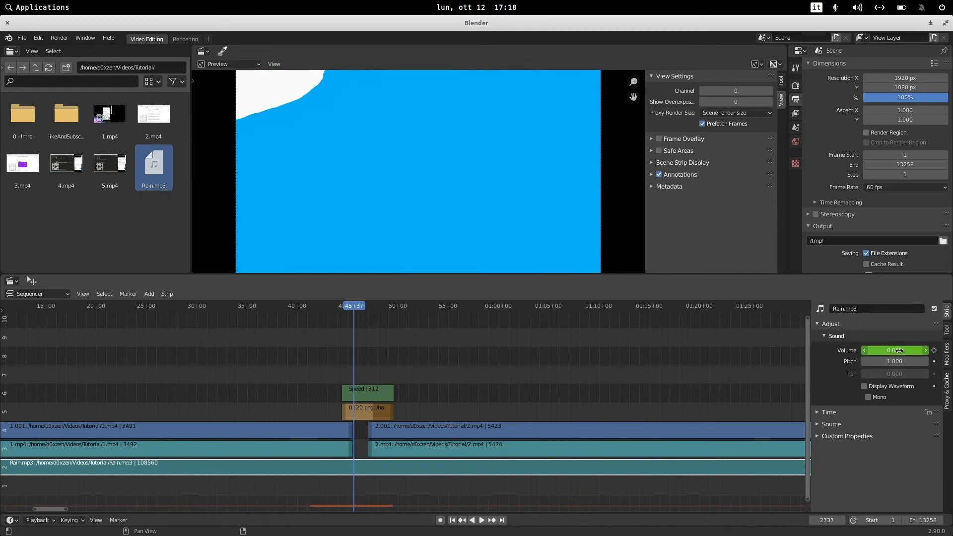
pyautogui.click(926, 351)
pyautogui.click(926, 350)
pyautogui.click(926, 351)
pyautogui.click(925, 351)
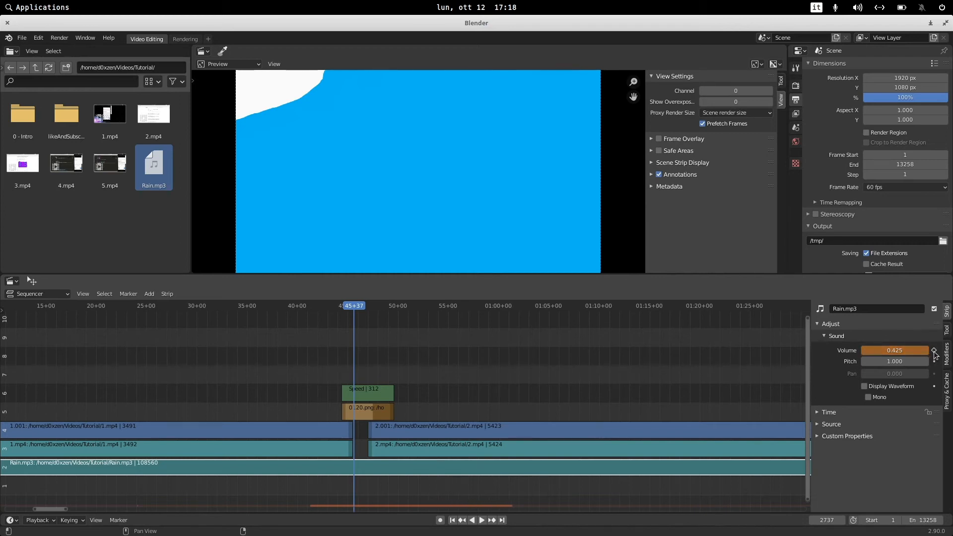
pyautogui.click(935, 350)
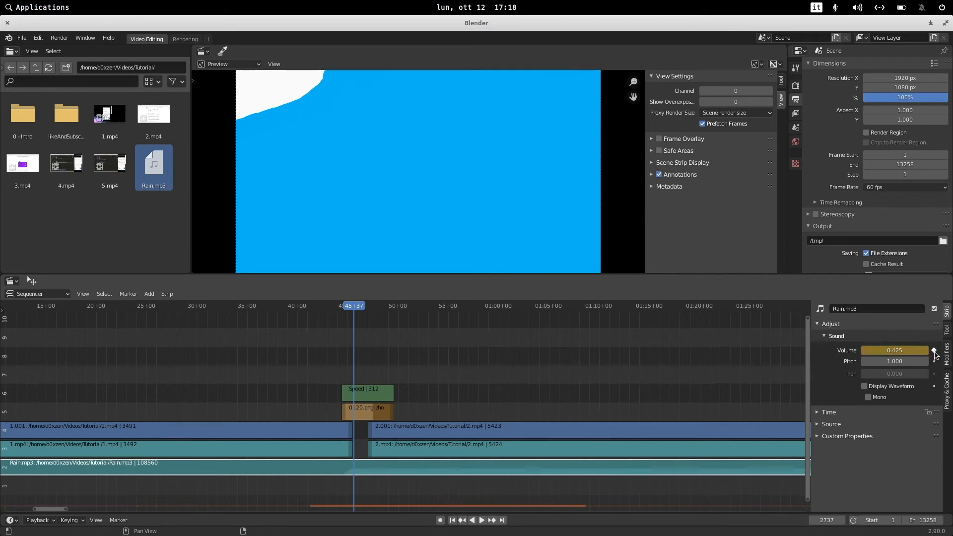
# Play back the music fade-in around 45 seconds.
pyautogui.click(346, 308)
pyautogui.press('space')
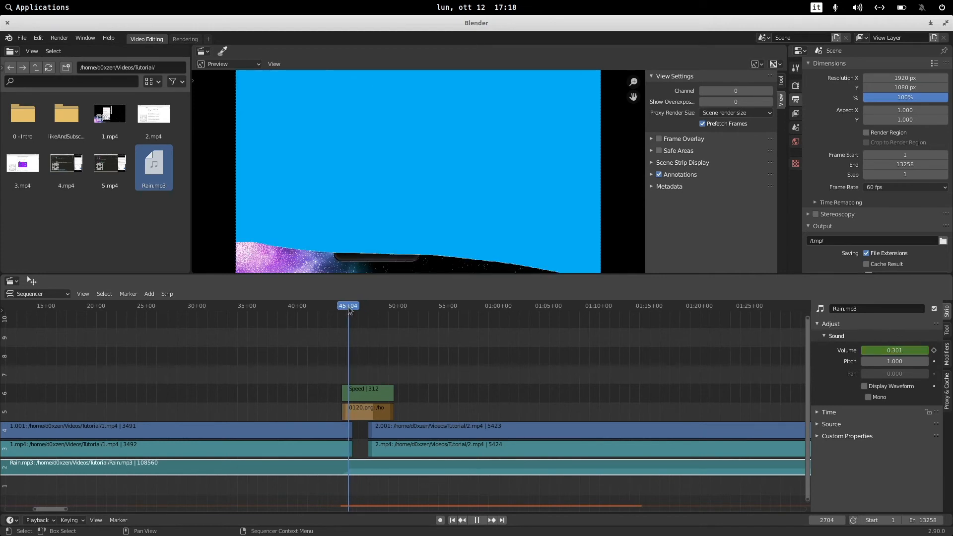
pyautogui.moveTo(345, 309); pyautogui.dragTo(380, 307)
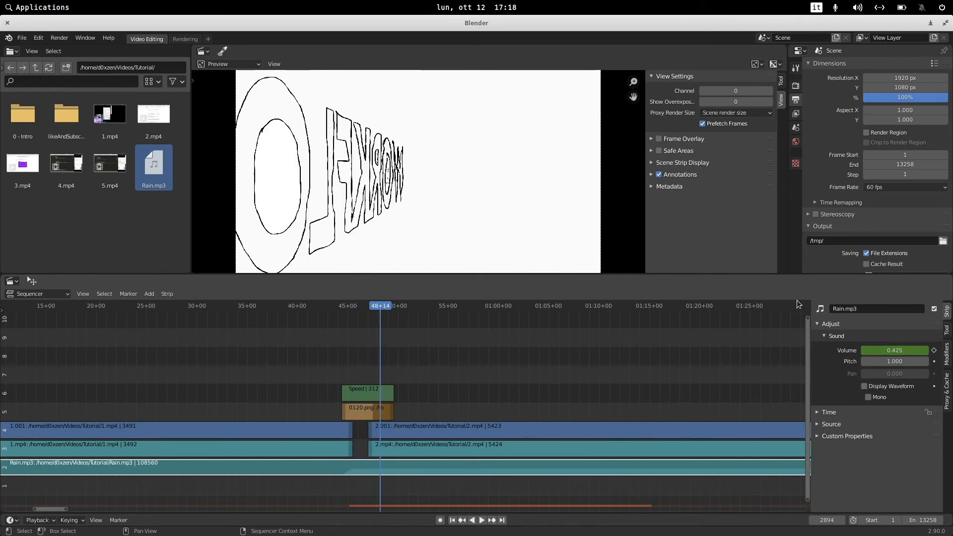
# Keyframe the Rain volume at about 48 seconds, and again at 0.025 at about 49 seconds for a fade-out.
pyautogui.click(935, 350)
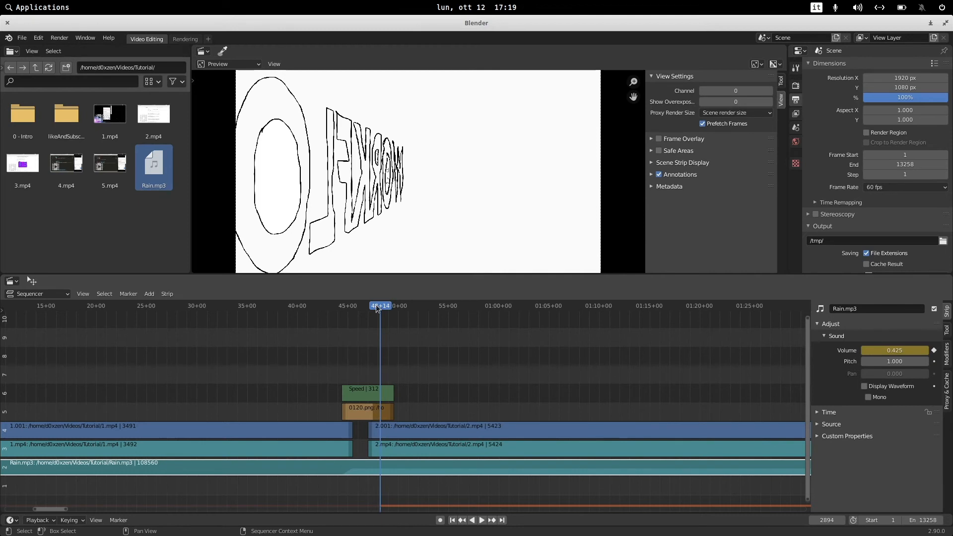
pyautogui.press('space')
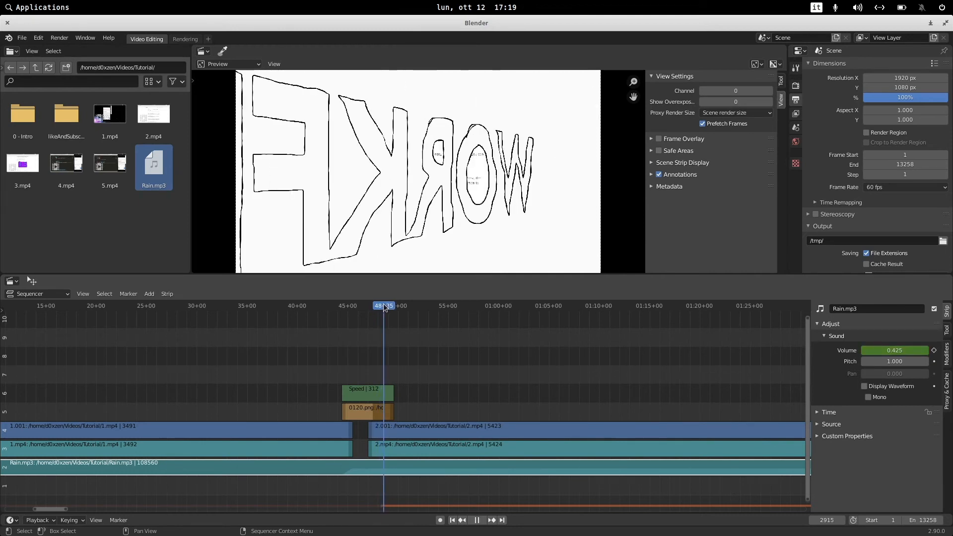
pyautogui.press('space')
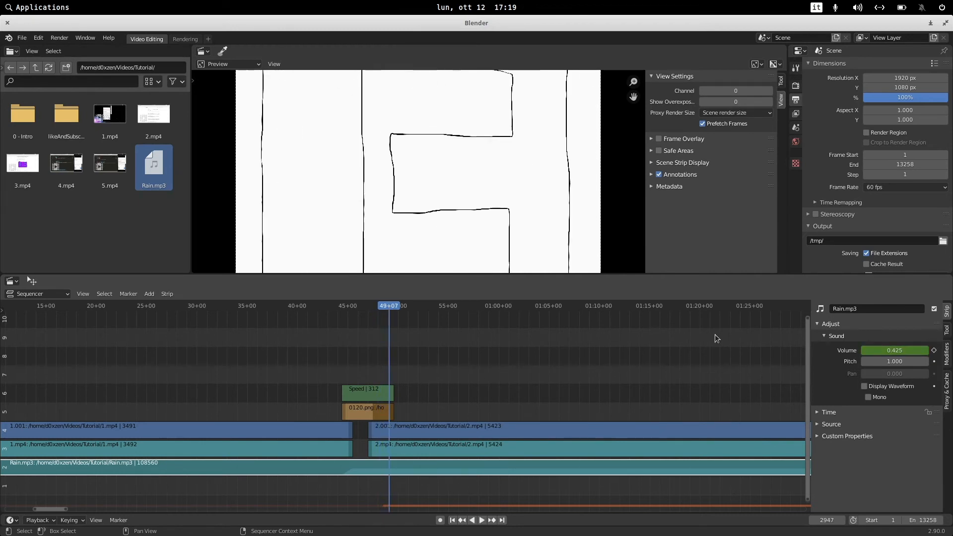
pyautogui.click(886, 351)
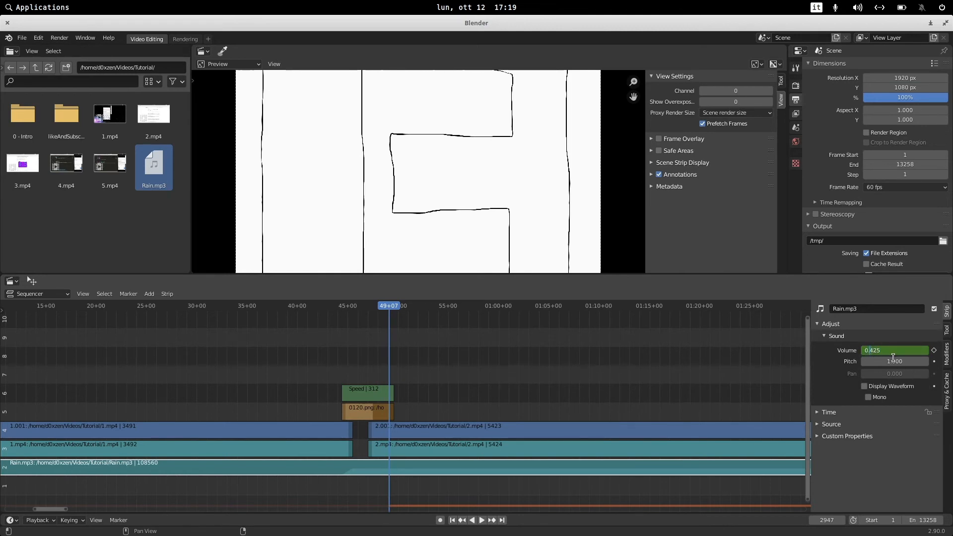
pyautogui.press('Return')
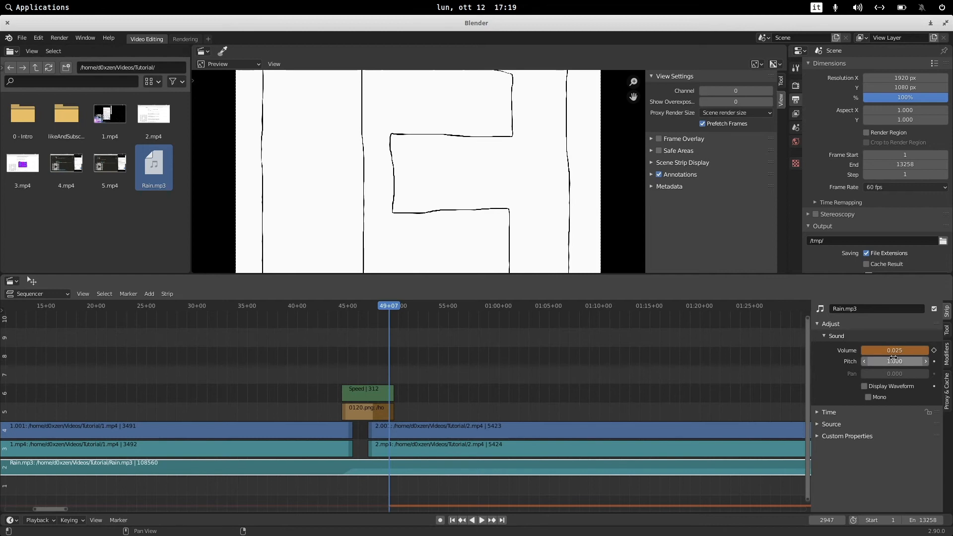
pyautogui.click(934, 351)
# Split off a new area beside the sequencer and switch it to the Dope Sheet.
pyautogui.moveTo(392, 306)
pyautogui.mouseDown()
pyautogui.moveTo(298, 306)
pyautogui.moveTo(394, 306)
pyautogui.mouseUp()
pyautogui.click(362, 306)
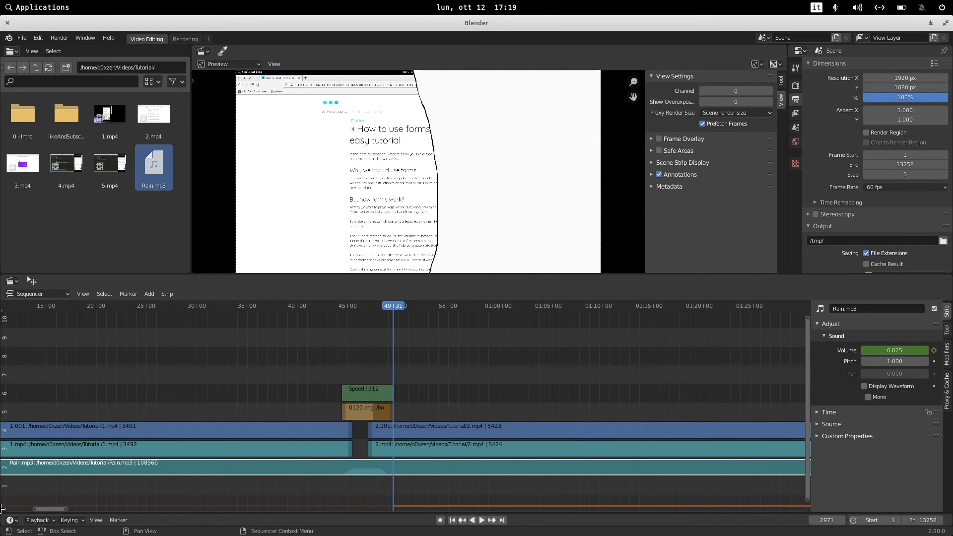
pyautogui.moveTo(2, 508); pyautogui.dragTo(169, 502)
pyautogui.click(25, 296)
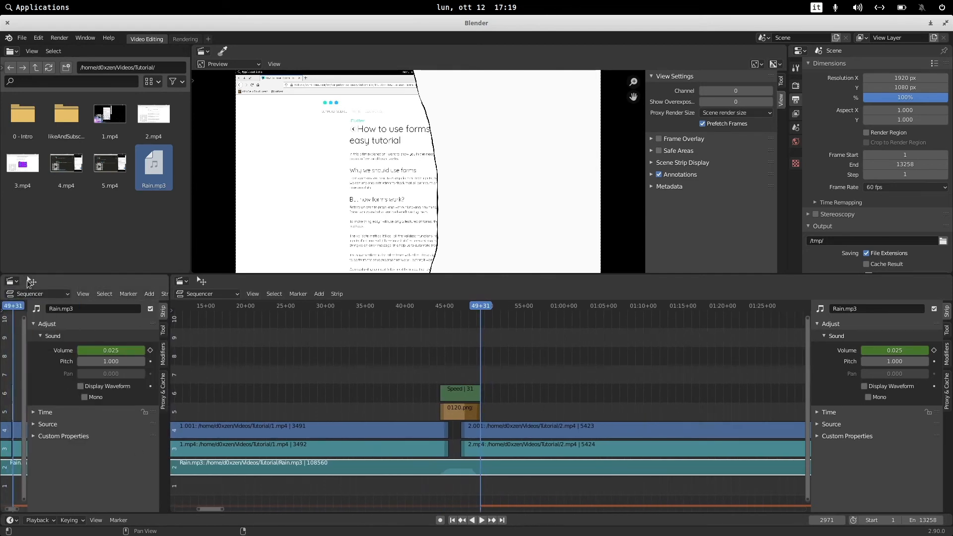
pyautogui.click(10, 282)
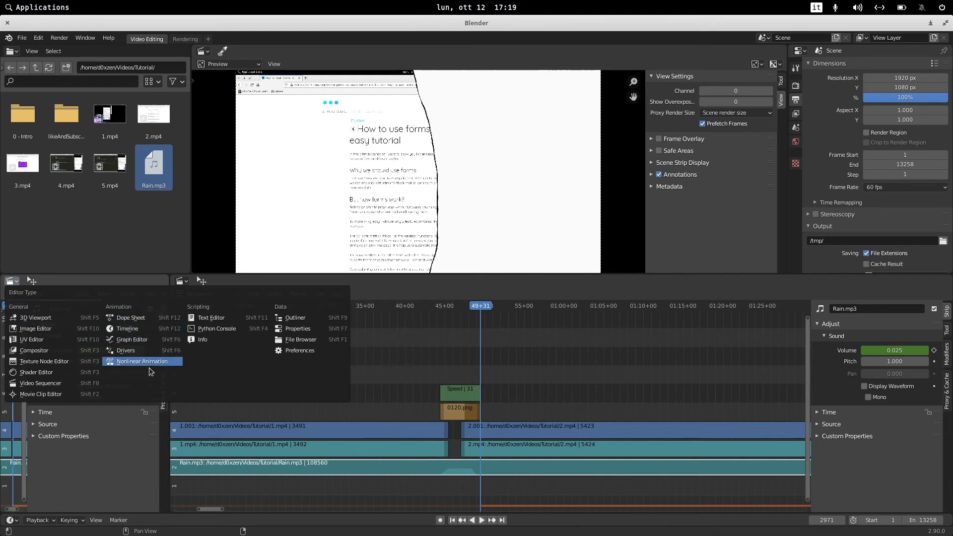
pyautogui.click(155, 322)
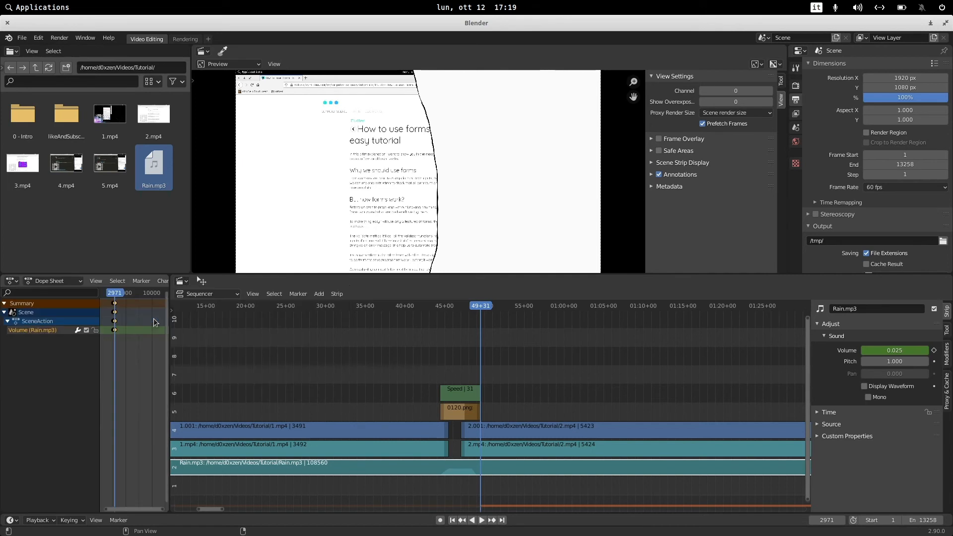
# Widen the Dope Sheet area and frame the Rain volume keyframes in it.
pyautogui.moveTo(169, 387); pyautogui.dragTo(259, 386)
pyautogui.keyDown('ctrl'); pyautogui.moveTo(125, 336); pyautogui.dragTo(271, 347, button='middle'); pyautogui.keyUp('ctrl')
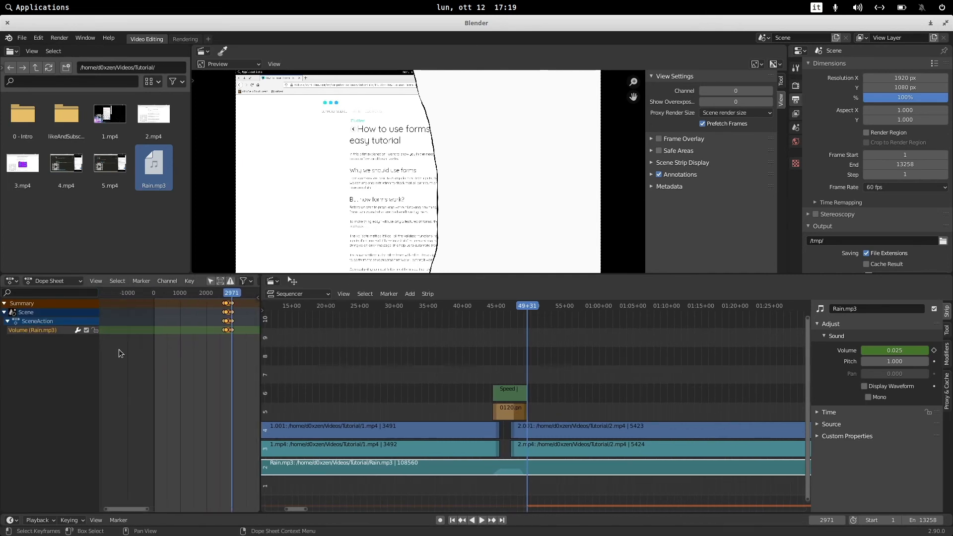
pyautogui.scroll(10, 239, 331)
pyautogui.press('Home')
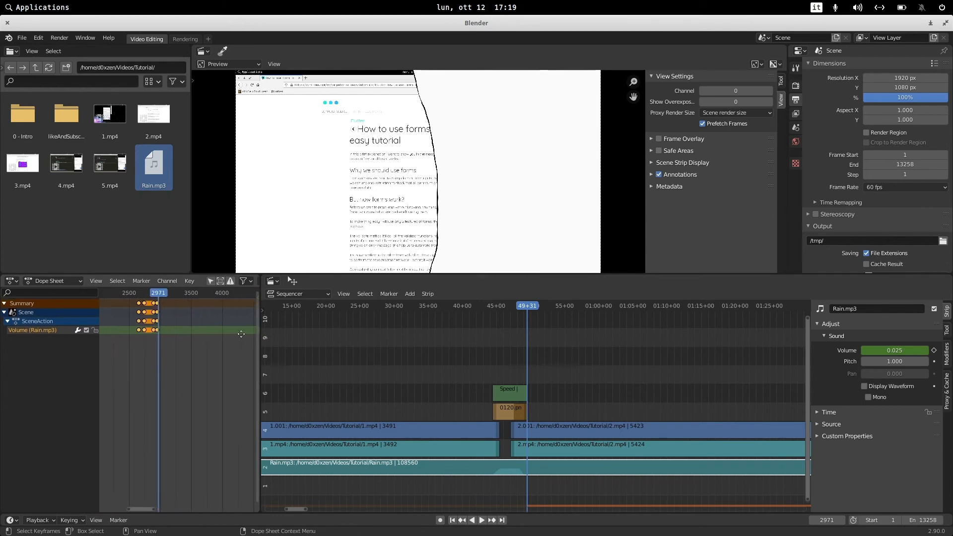
pyautogui.moveTo(148, 346); pyautogui.dragTo(214, 363, button='middle')
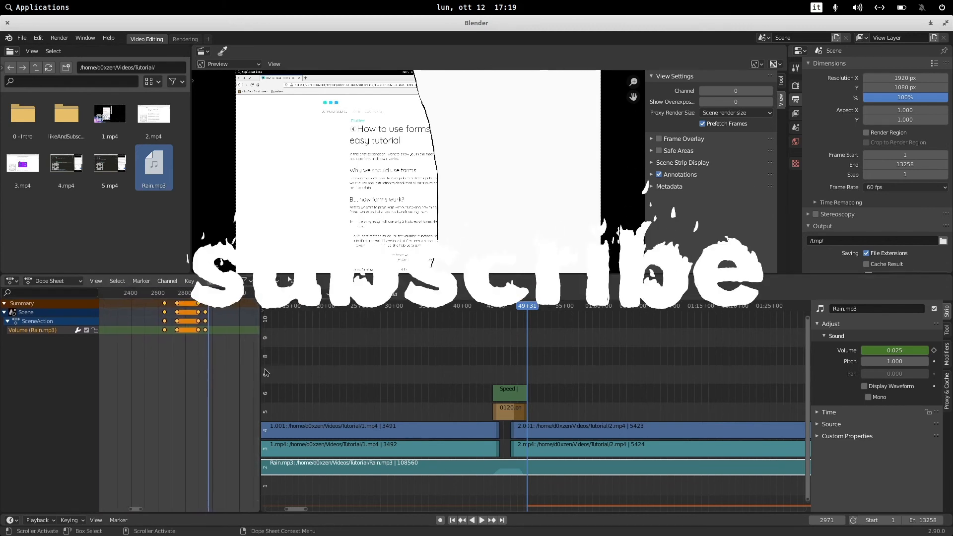
# Play back the music fade-in and fade-out around the keyframes to check them.
pyautogui.moveTo(530, 307); pyautogui.dragTo(498, 307)
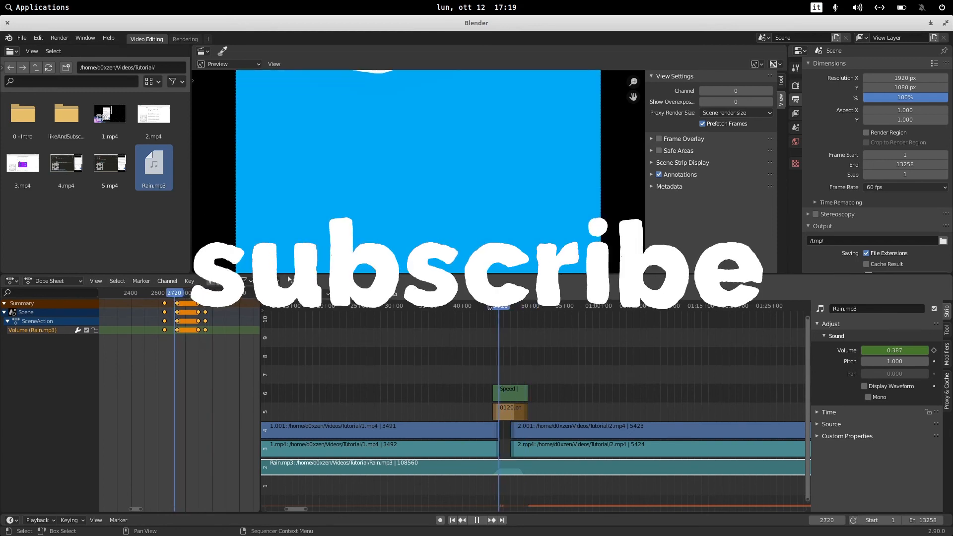
pyautogui.press('space')
pyautogui.press('space')
pyautogui.click(156, 293)
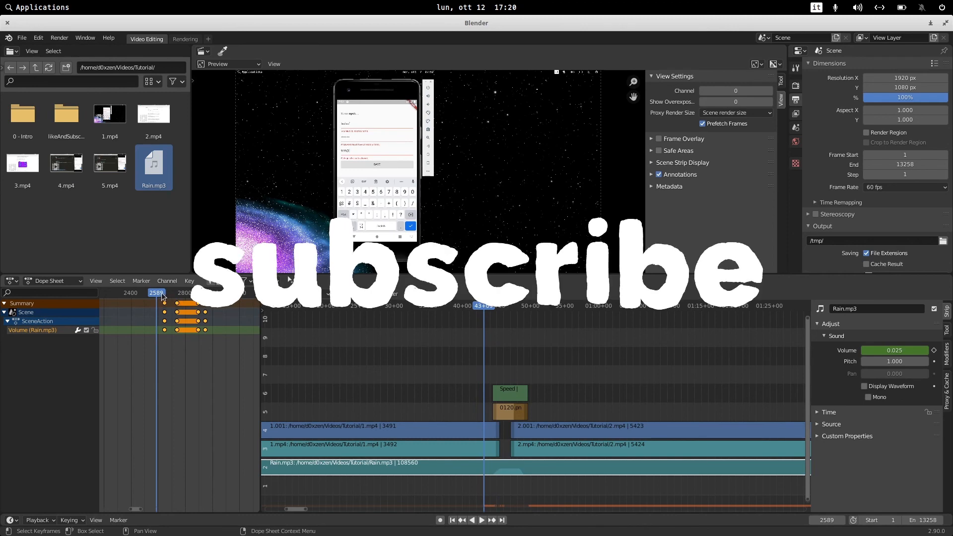
pyautogui.click(167, 294)
pyautogui.press('space')
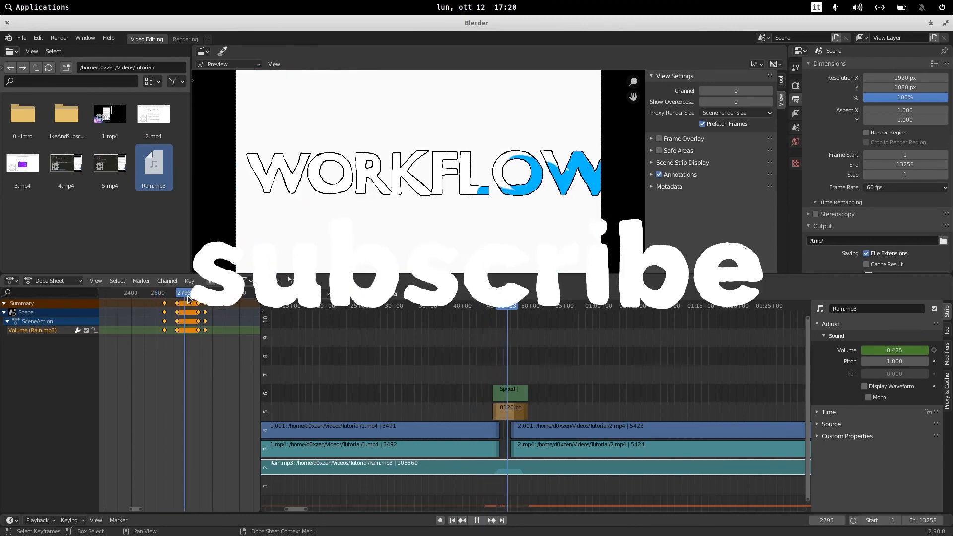
pyautogui.click(183, 294)
pyautogui.press('space')
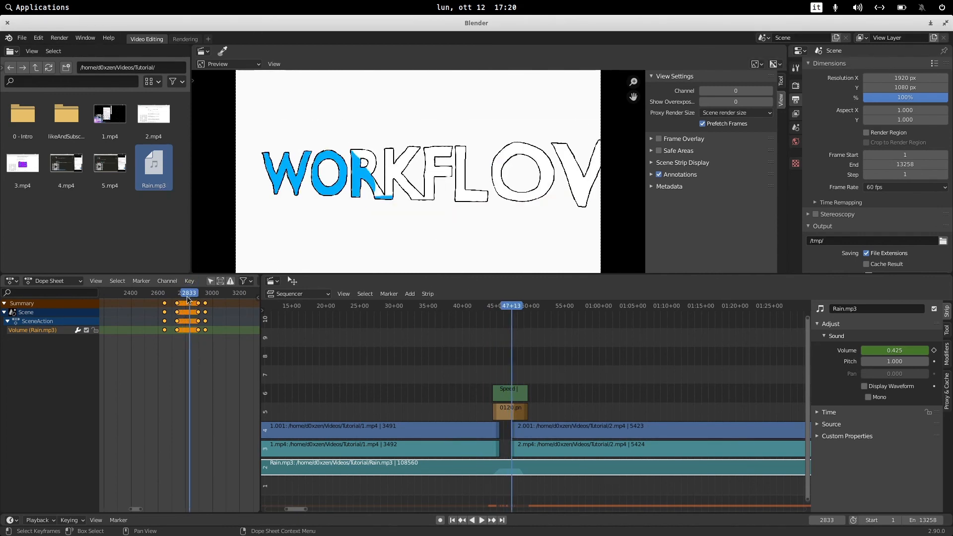
pyautogui.press('space')
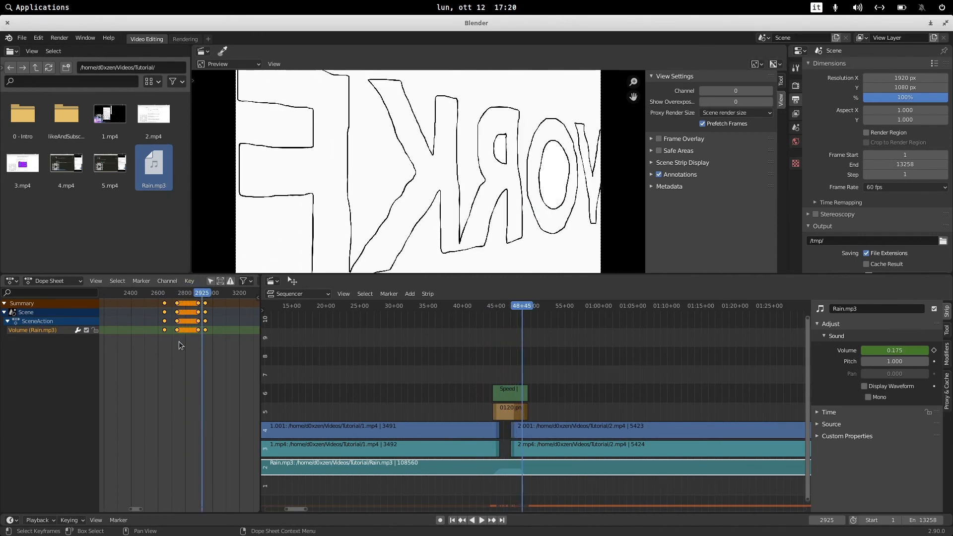
# Switch the new area to the Graph Editor and inspect the Rain volume curve.
pyautogui.click(50, 281)
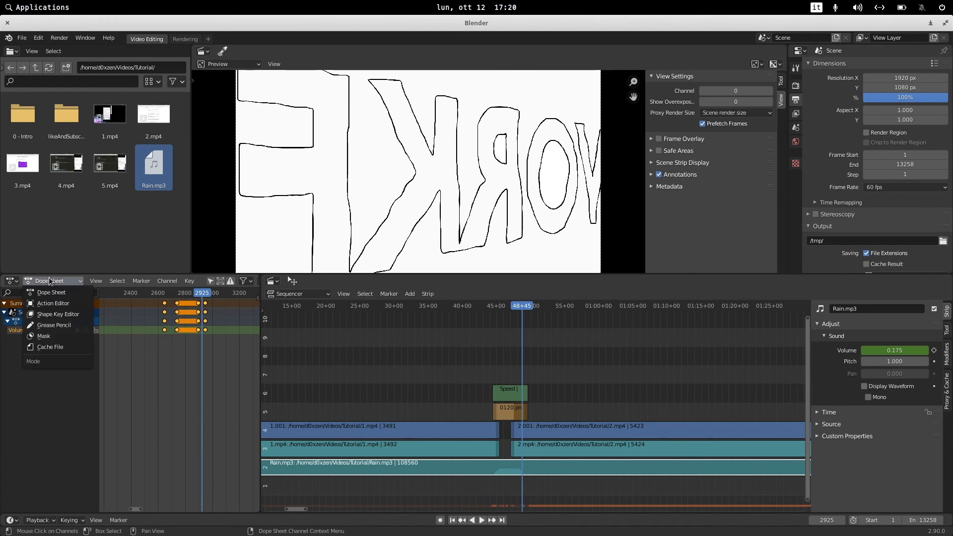
pyautogui.click(11, 281)
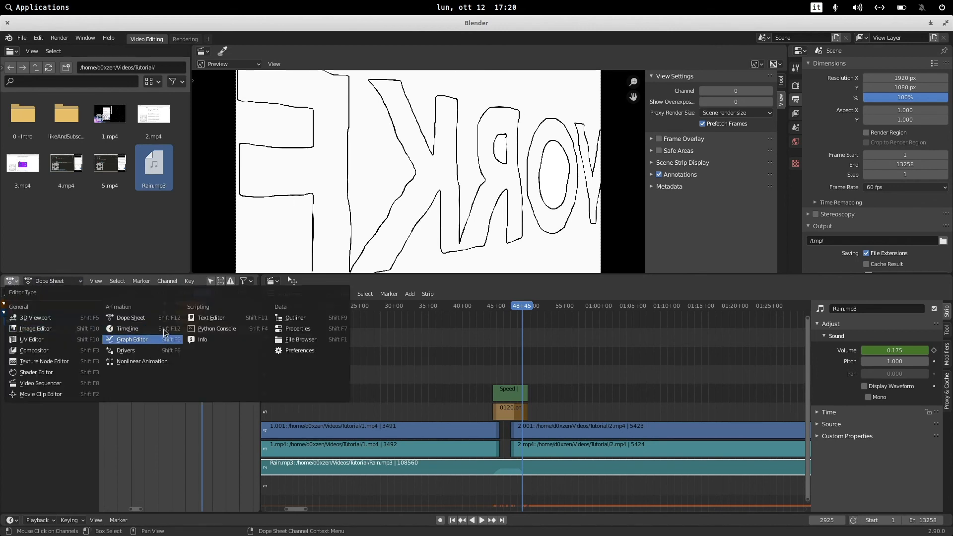
pyautogui.click(149, 340)
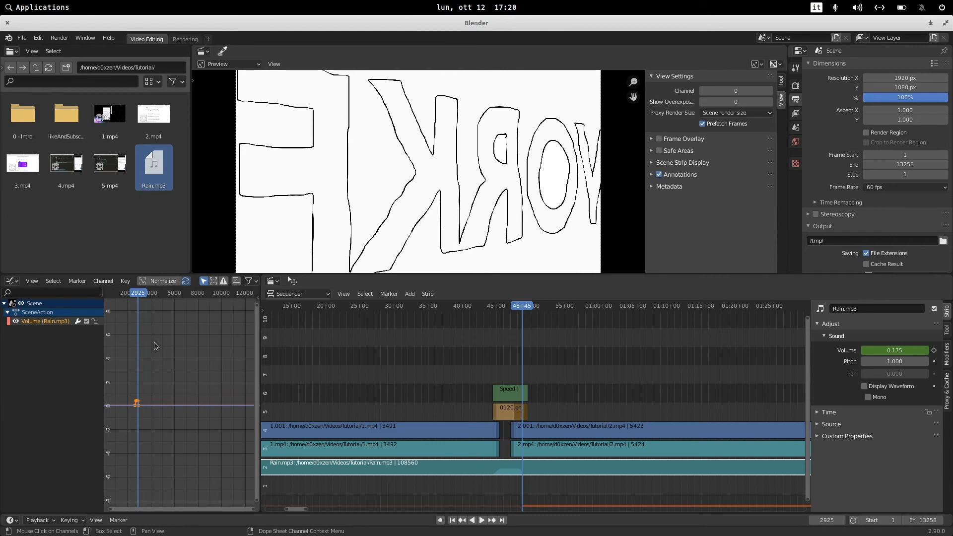
pyautogui.scroll(6, 129, 407)
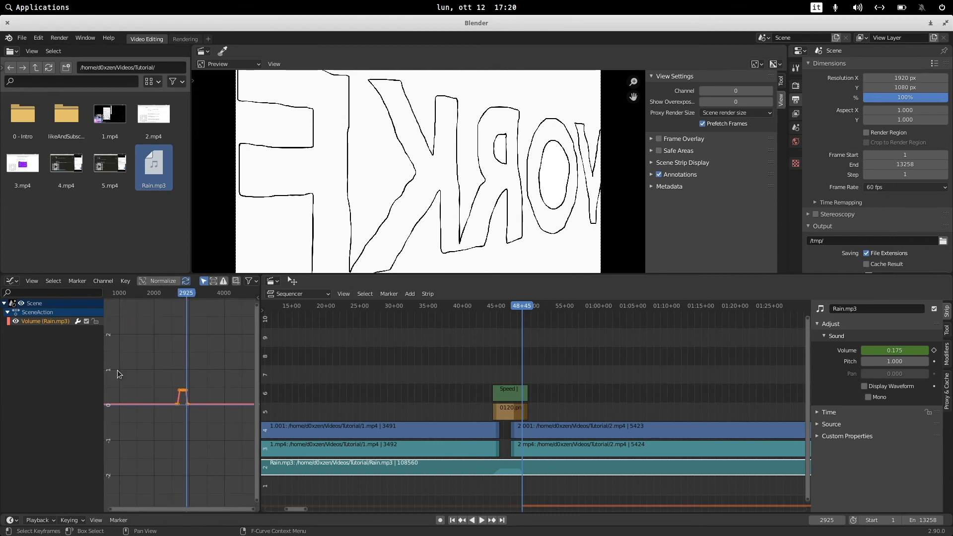
pyautogui.scroll(8, 144, 363)
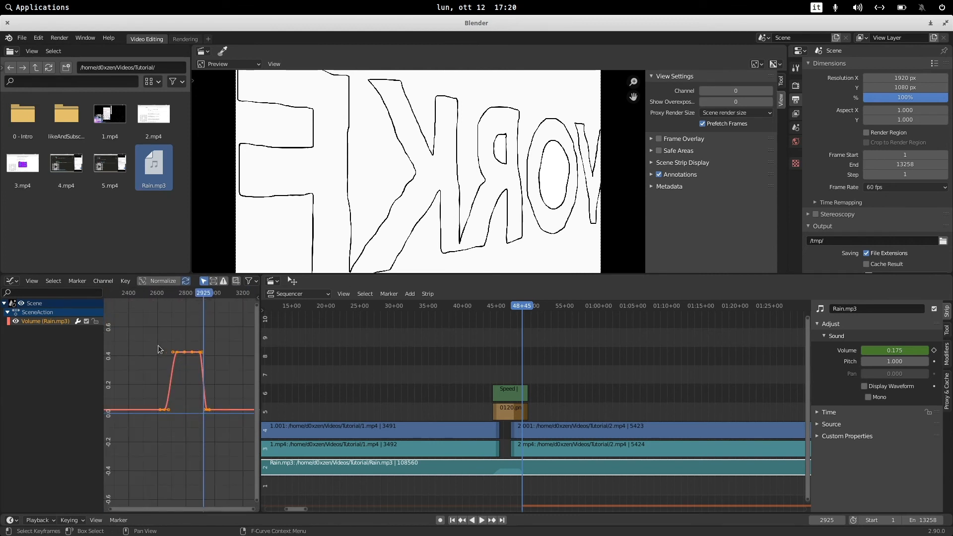
pyautogui.moveTo(174, 356); pyautogui.dragTo(143, 346)
pyautogui.click(233, 345)
pyautogui.scroll(-3, 411, 355)
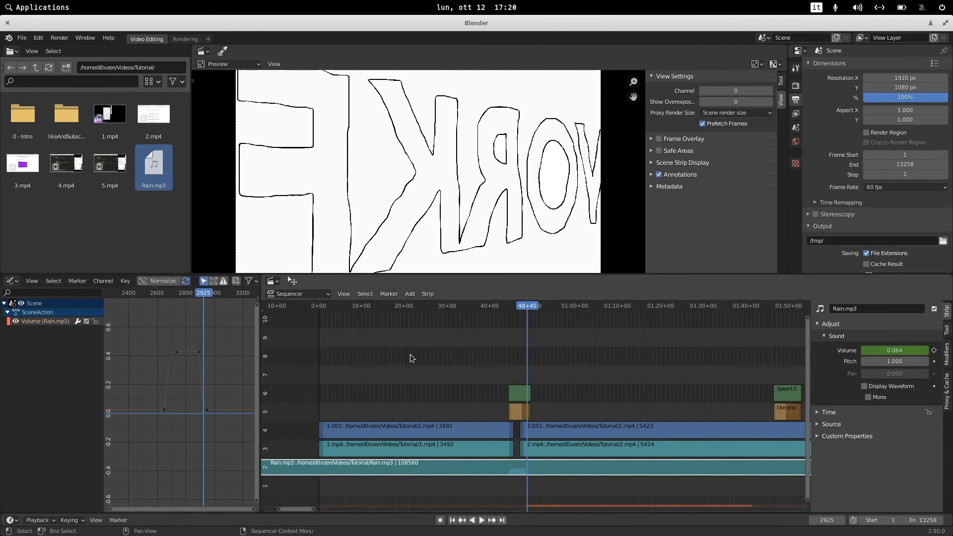
# Narrow the Graph Editor and zoom the sequencer out to show the whole edit.
pyautogui.moveTo(260, 348); pyautogui.dragTo(205, 348)
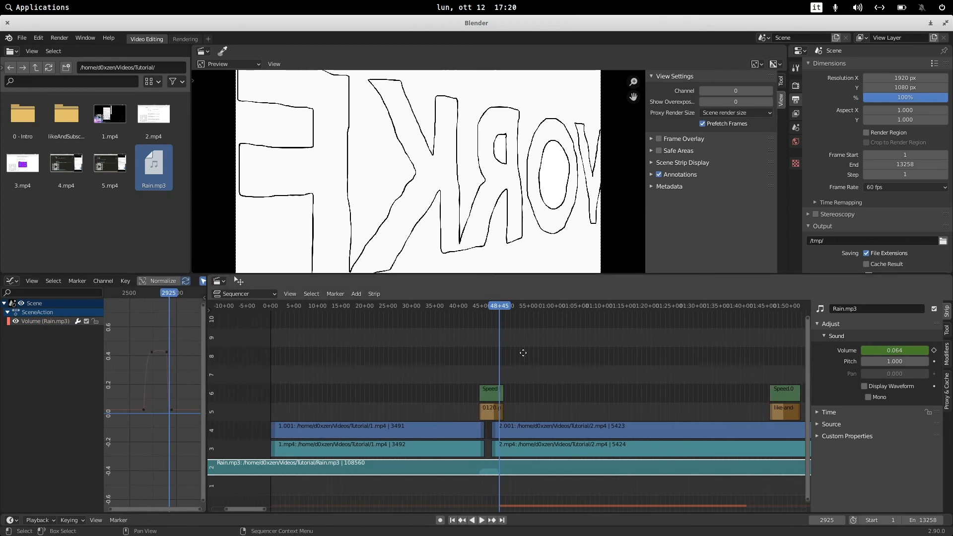
pyautogui.scroll(-4, 419, 358)
pyautogui.scroll(-5, 524, 366)
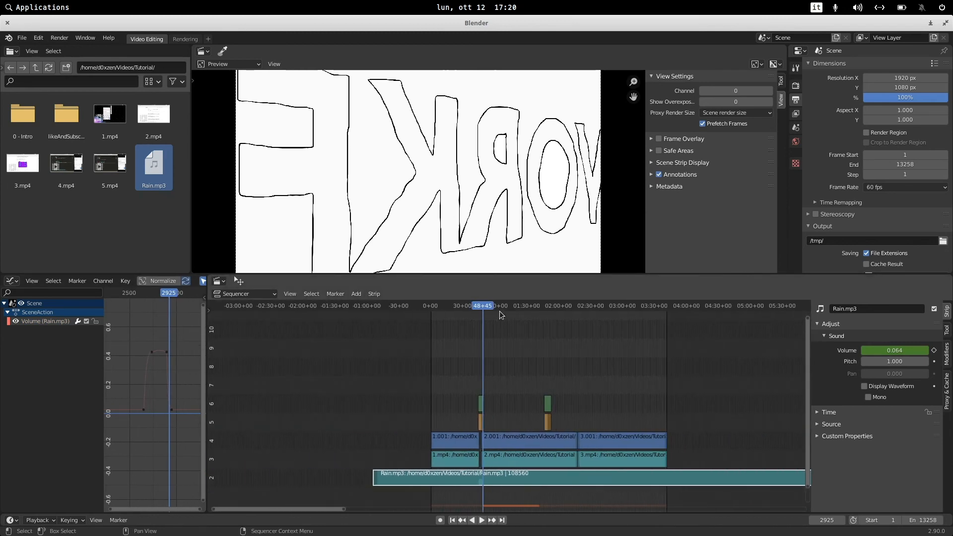
pyautogui.moveTo(485, 308); pyautogui.dragTo(598, 312)
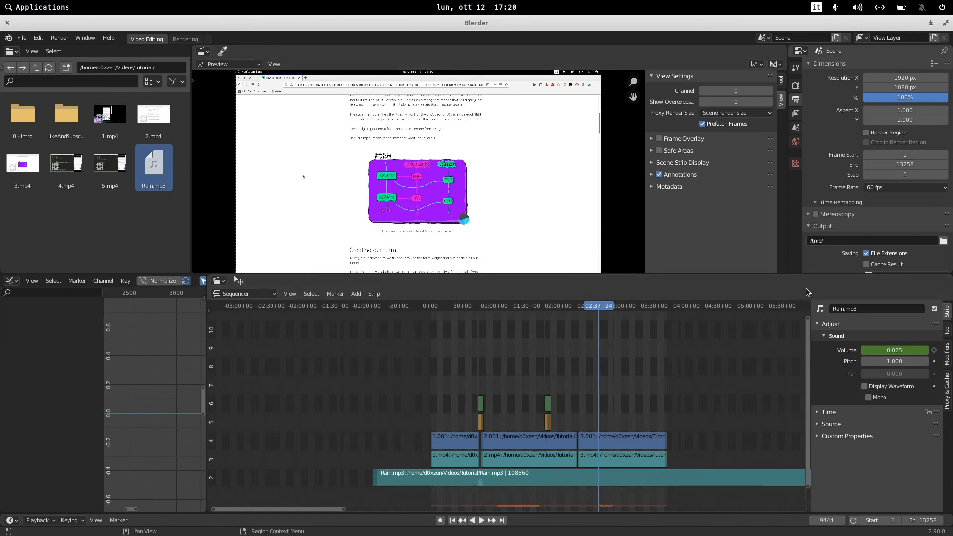
# Set the output file format to FFmpeg video.
pyautogui.moveTo(799, 275); pyautogui.dragTo(782, 354)
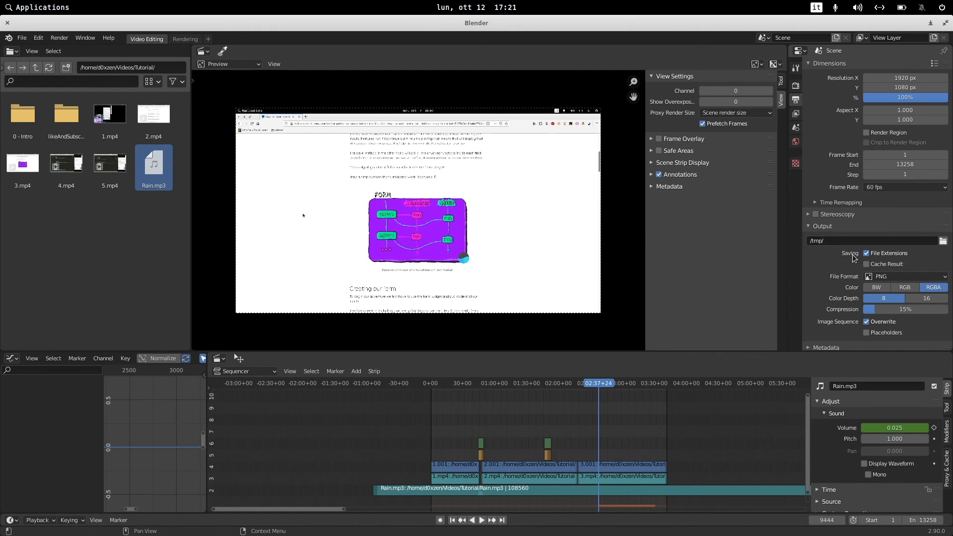
pyautogui.click(938, 278)
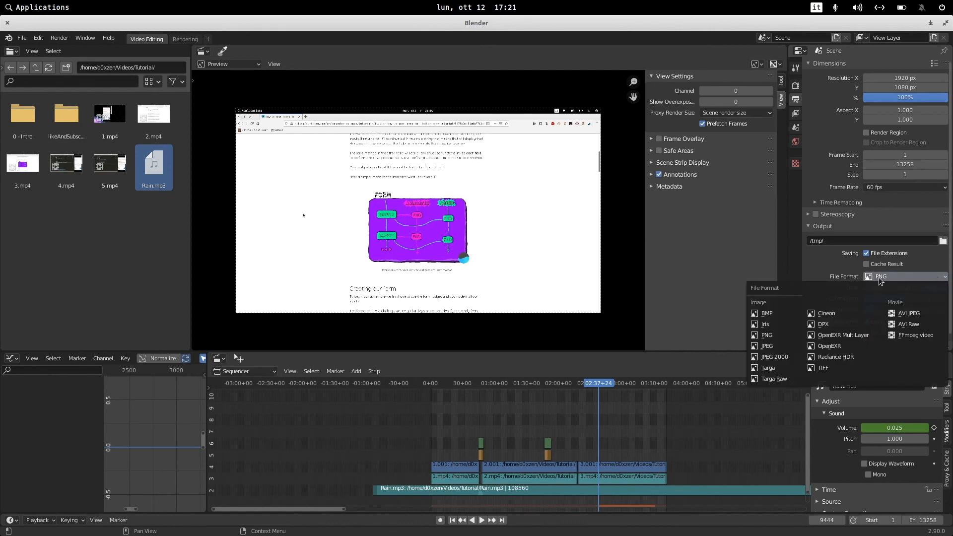
pyautogui.click(920, 339)
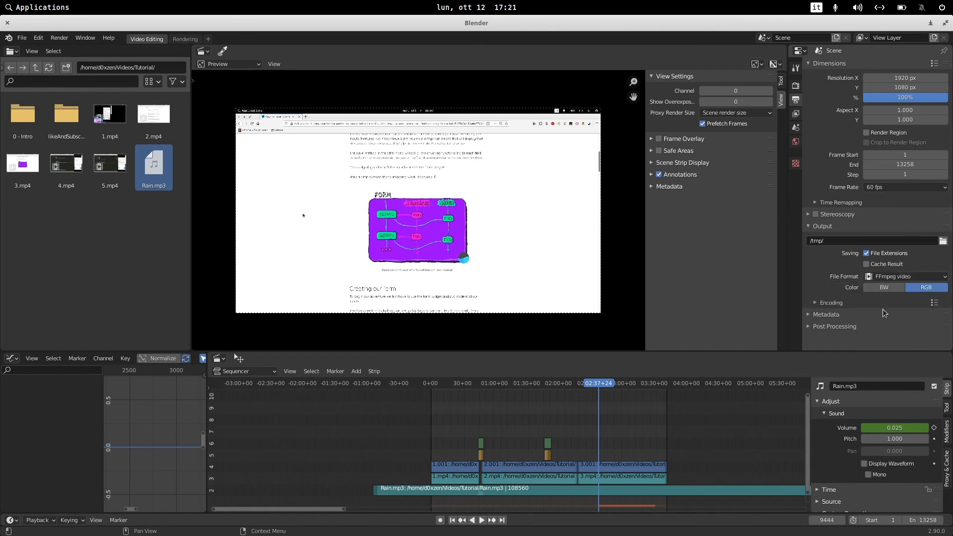
# Set the encoding container to MPEG-4.
pyautogui.click(816, 304)
pyautogui.click(886, 317)
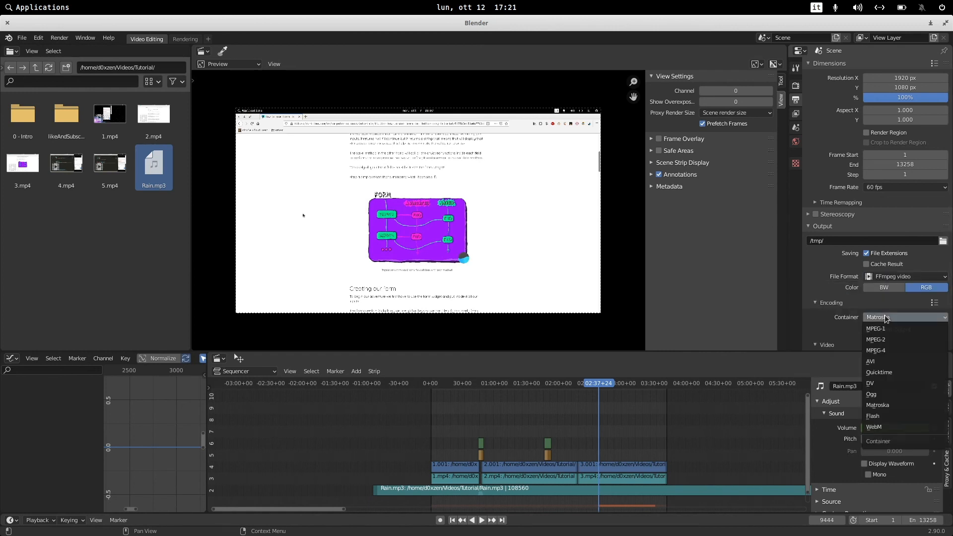
pyautogui.click(877, 351)
# Set the video output quality to High quality.
pyautogui.scroll(-4, 828, 268)
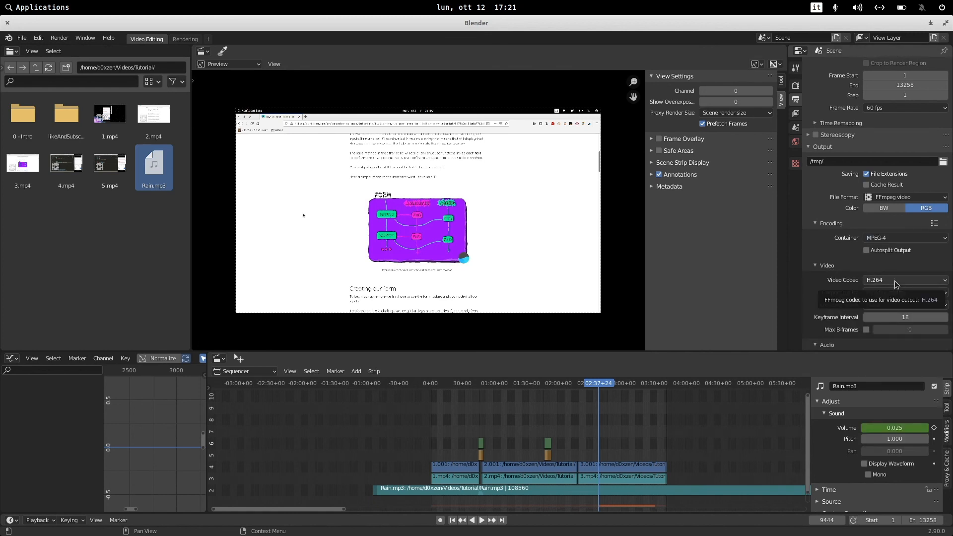
pyautogui.click(888, 294)
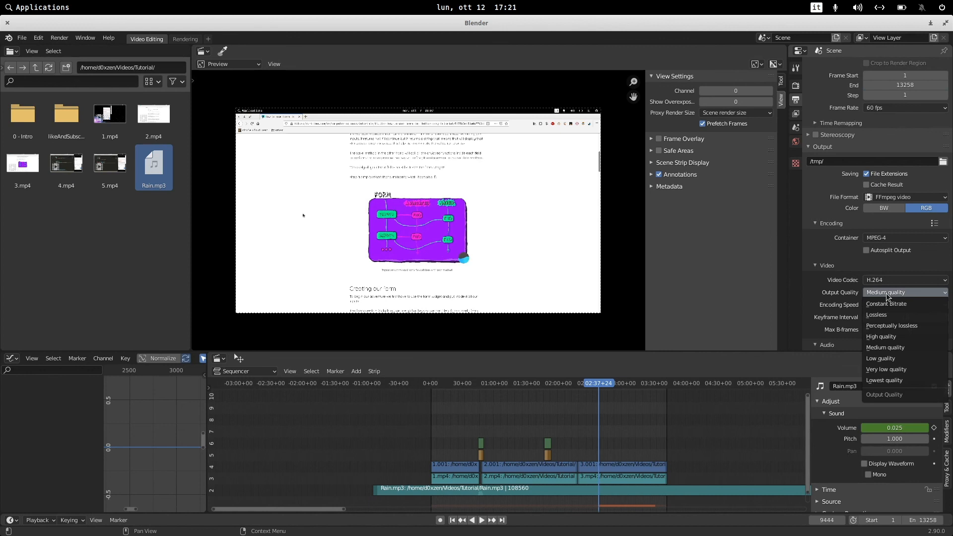
pyautogui.click(882, 337)
# Set the audio codec to AAC.
pyautogui.scroll(-2, 834, 304)
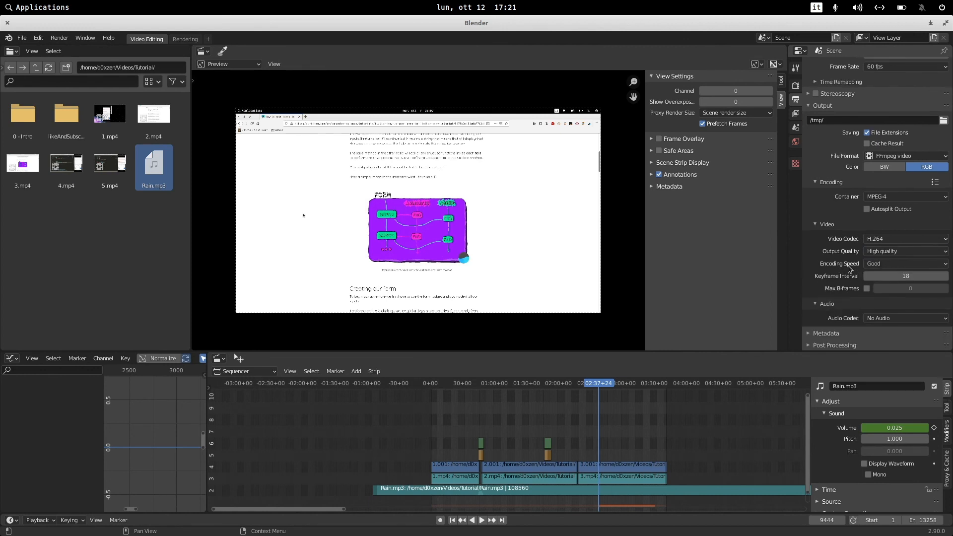
pyautogui.click(890, 318)
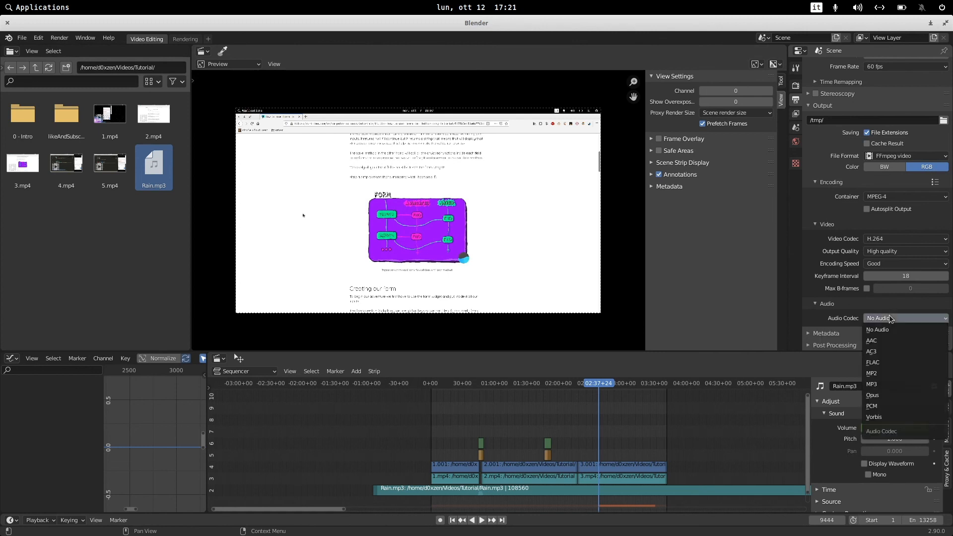
pyautogui.click(904, 342)
# Render the animation and close the render window.
pyautogui.scroll(-3, 829, 301)
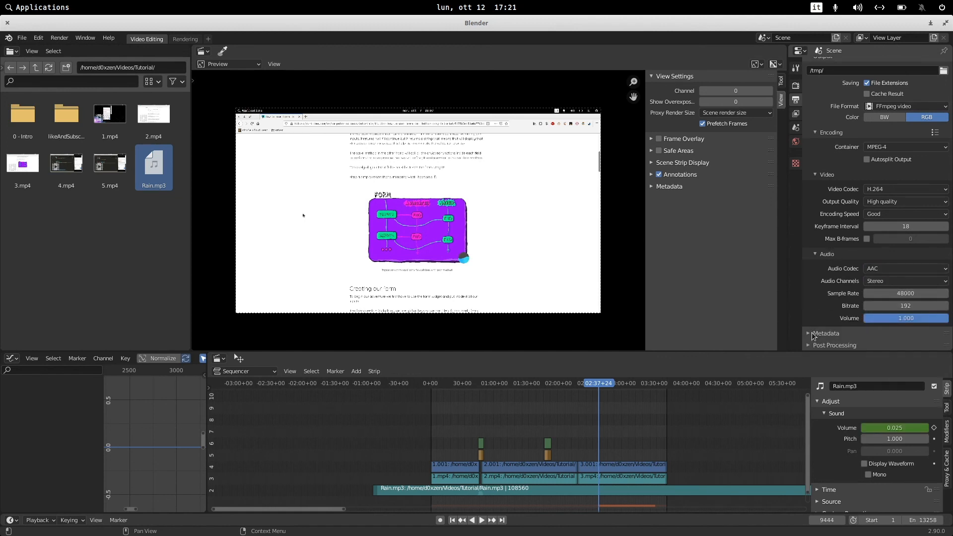
pyautogui.click(61, 38)
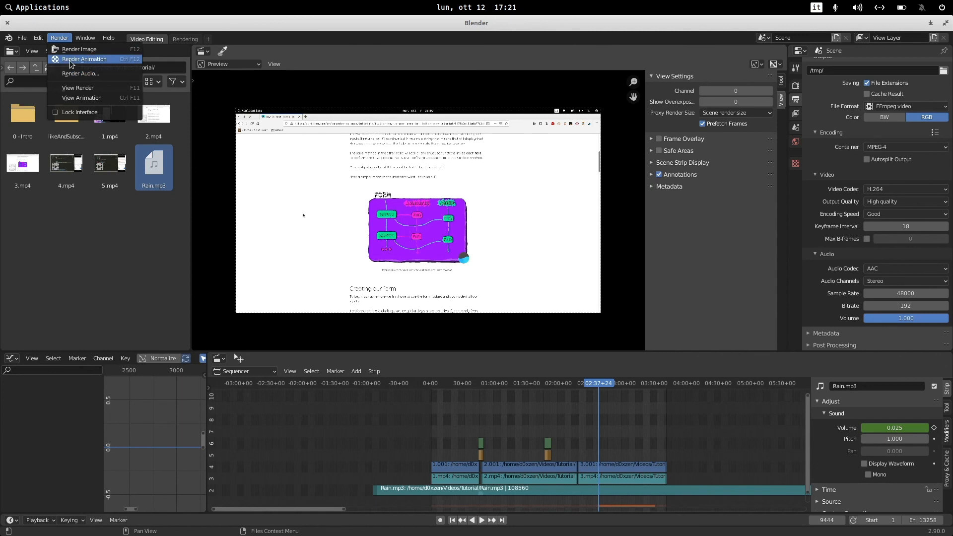
pyautogui.click(69, 61)
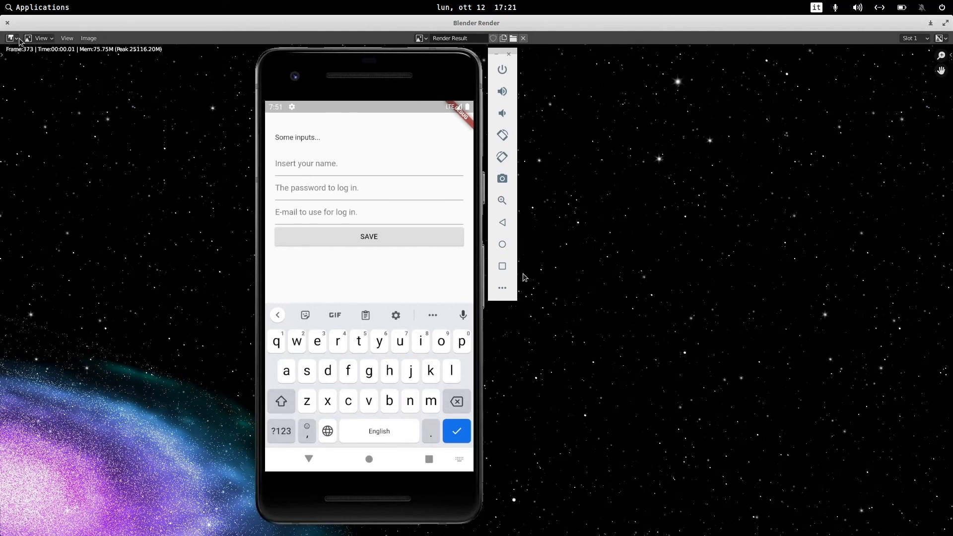
pyautogui.click(6, 24)
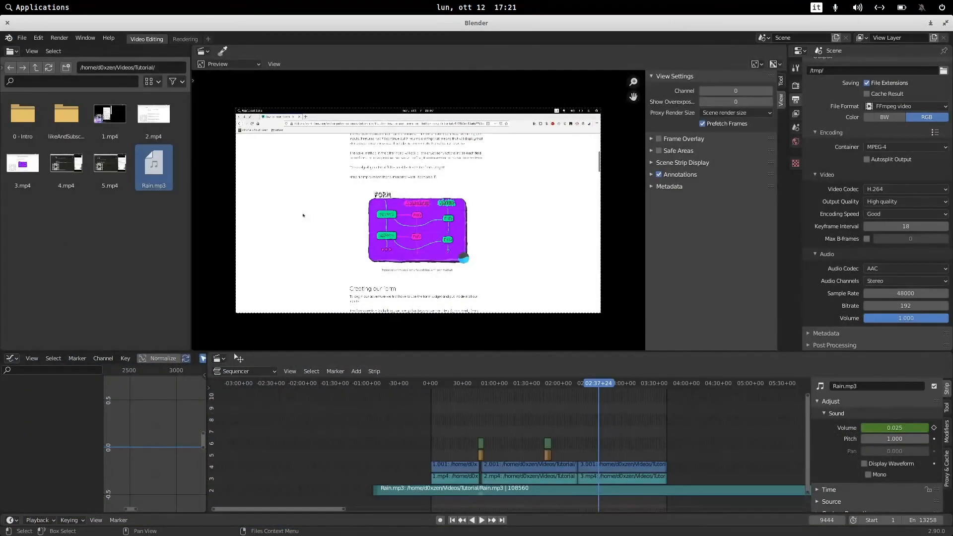